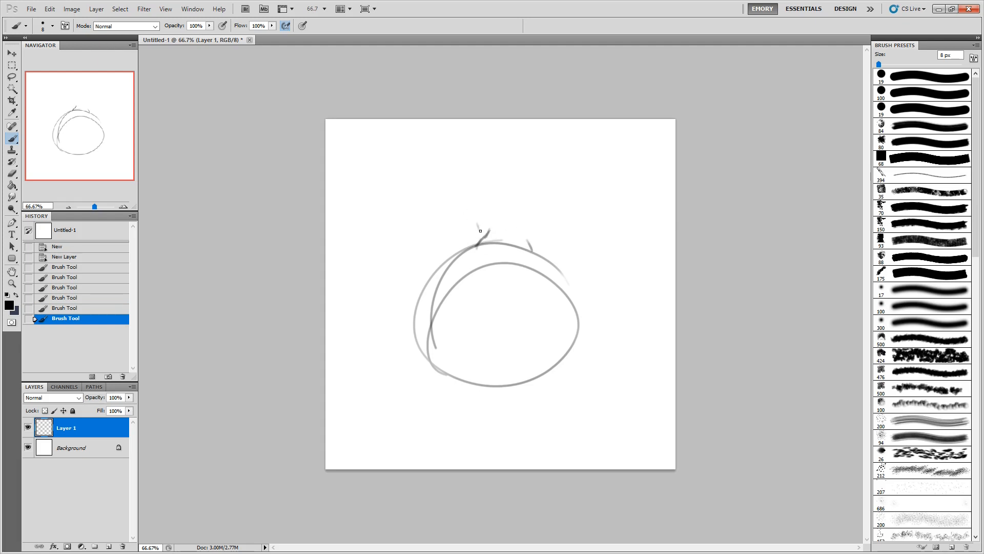
# Step: Sketch the flared collar above the neck and build up the round outer outline of the potion bottle
pyautogui.moveTo(476, 220)
pyautogui.mouseDown()
pyautogui.moveTo(481, 230)
pyautogui.moveTo(532, 239)
pyautogui.mouseUp()
pyautogui.moveTo(478, 226)
pyautogui.mouseDown()
pyautogui.moveTo(529, 208)
pyautogui.moveTo(512, 208)
pyautogui.moveTo(551, 230)
pyautogui.mouseUp()
pyautogui.moveTo(435, 272); pyautogui.dragTo(417, 365)
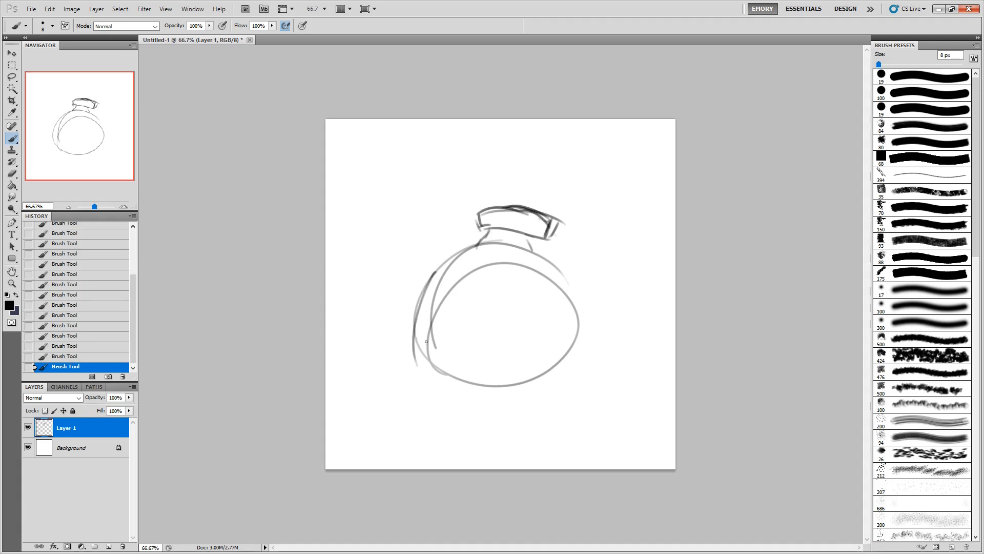
pyautogui.moveTo(416, 311); pyautogui.dragTo(458, 397)
pyautogui.moveTo(424, 362); pyautogui.dragTo(581, 351)
pyautogui.moveTo(561, 301); pyautogui.dragTo(578, 309)
pyautogui.moveTo(564, 270); pyautogui.dragTo(551, 384)
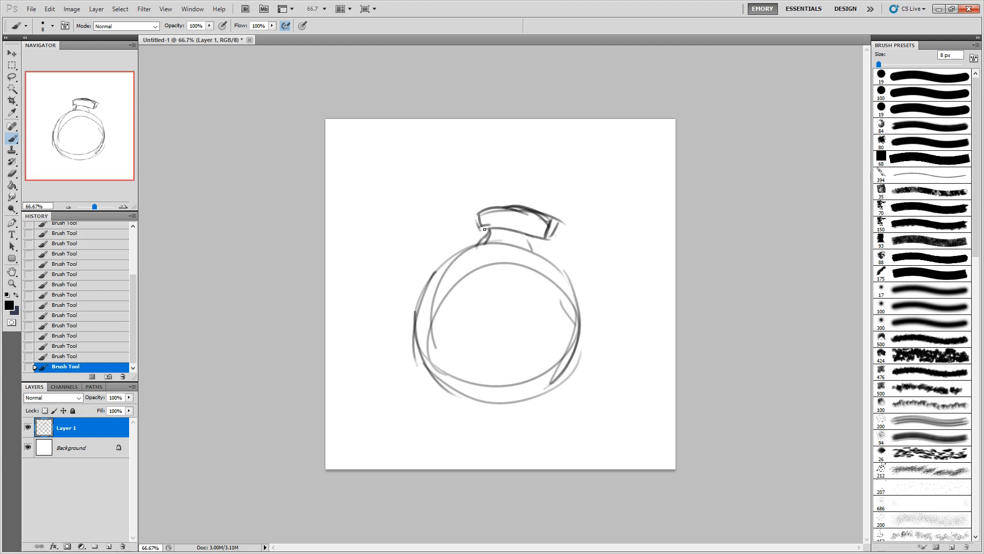
# Step: Darken the underside of the collar and draw the neck sloping into the bottle's shoulders on both sides
pyautogui.moveTo(484, 229); pyautogui.dragTo(481, 234)
pyautogui.moveTo(551, 218); pyautogui.dragTo(546, 235)
pyautogui.moveTo(439, 274)
pyautogui.mouseDown()
pyautogui.moveTo(479, 243)
pyautogui.moveTo(560, 279)
pyautogui.moveTo(579, 317)
pyautogui.mouseUp()
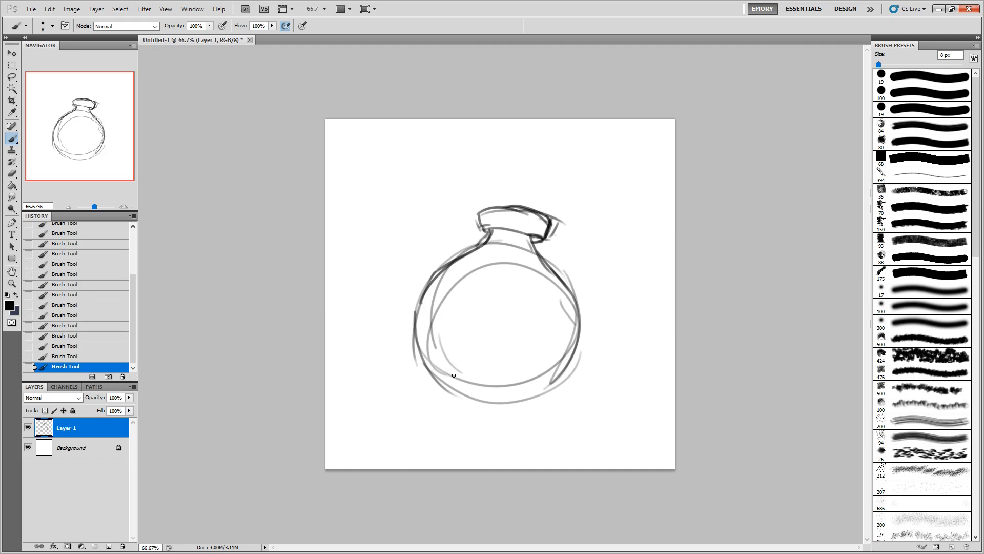
# Step: Erase the leftover construction lines inside the bottle and the stray strokes around its outline and collar
pyautogui.press('e')
pyautogui.moveTo(451, 377); pyautogui.dragTo(434, 323)
pyautogui.moveTo(478, 268); pyautogui.dragTo(507, 264)
pyautogui.moveTo(448, 281)
pyautogui.mouseDown()
pyautogui.moveTo(530, 268)
pyautogui.moveTo(506, 245)
pyautogui.moveTo(523, 250)
pyautogui.moveTo(555, 295)
pyautogui.moveTo(555, 360)
pyautogui.mouseUp()
pyautogui.moveTo(564, 265); pyautogui.dragTo(570, 280)
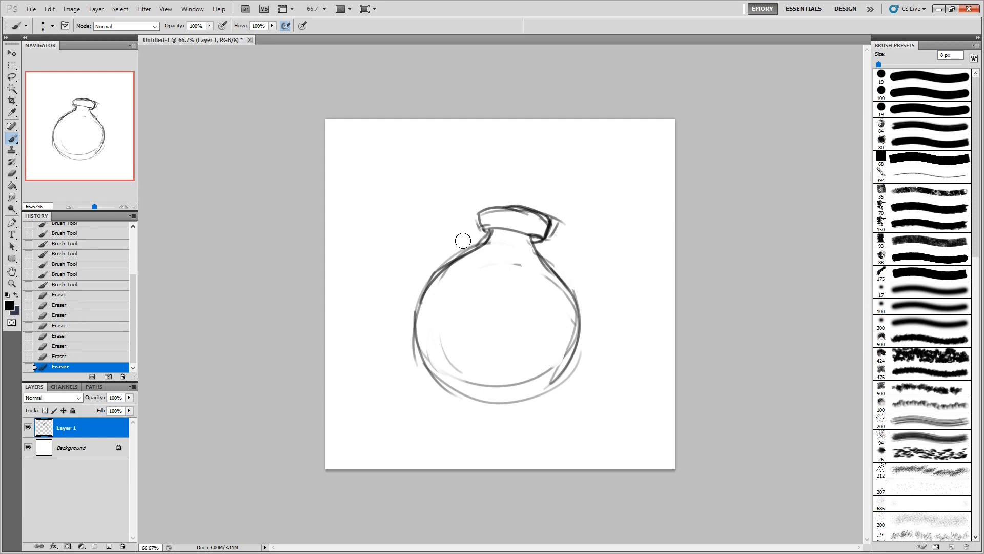
pyautogui.moveTo(464, 241)
pyautogui.mouseDown()
pyautogui.moveTo(474, 238)
pyautogui.moveTo(455, 251)
pyautogui.mouseUp()
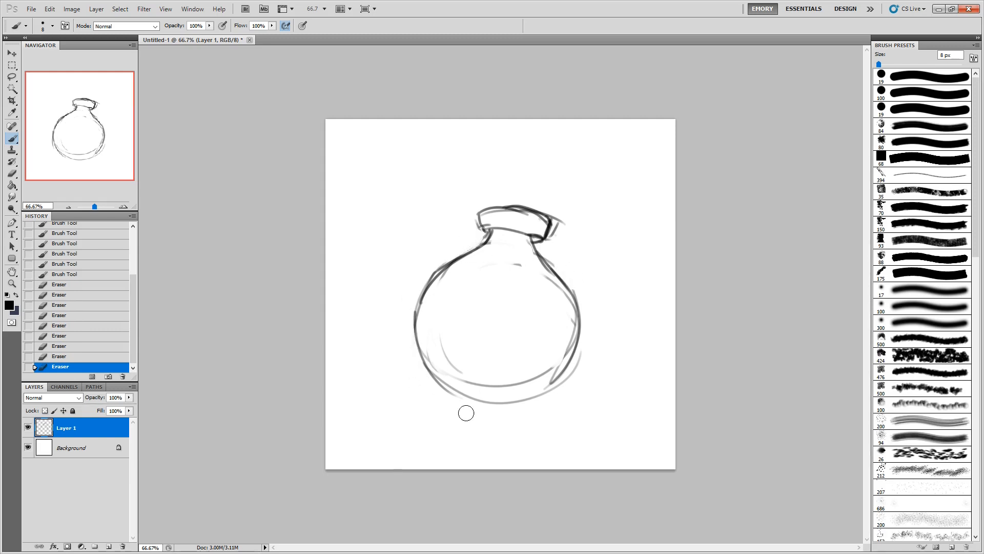
pyautogui.moveTo(466, 413); pyautogui.dragTo(468, 411)
pyautogui.moveTo(571, 216); pyautogui.dragTo(561, 217)
# Step: Draw an inner contour parallel to the bottle's outline to show the thickness of the glass
pyautogui.moveTo(463, 376)
pyautogui.mouseDown()
pyautogui.moveTo(445, 314)
pyautogui.moveTo(450, 286)
pyautogui.mouseUp()
pyautogui.moveTo(432, 341); pyautogui.dragTo(492, 264)
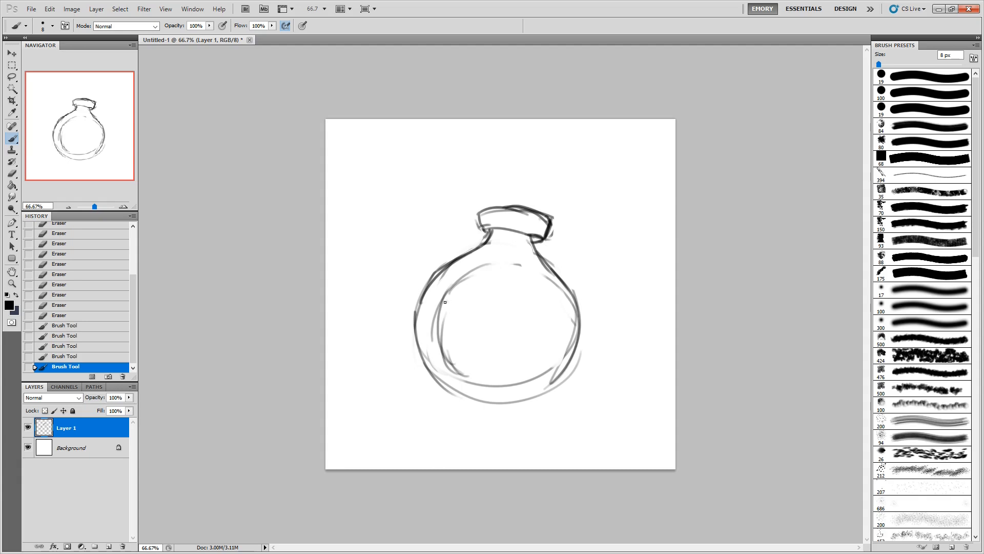
pyautogui.moveTo(446, 303); pyautogui.dragTo(488, 250)
pyautogui.moveTo(447, 293)
pyautogui.mouseDown()
pyautogui.moveTo(487, 263)
pyautogui.moveTo(459, 273)
pyautogui.moveTo(557, 278)
pyautogui.moveTo(531, 254)
pyautogui.moveTo(565, 309)
pyautogui.mouseUp()
pyautogui.moveTo(546, 275); pyautogui.dragTo(549, 359)
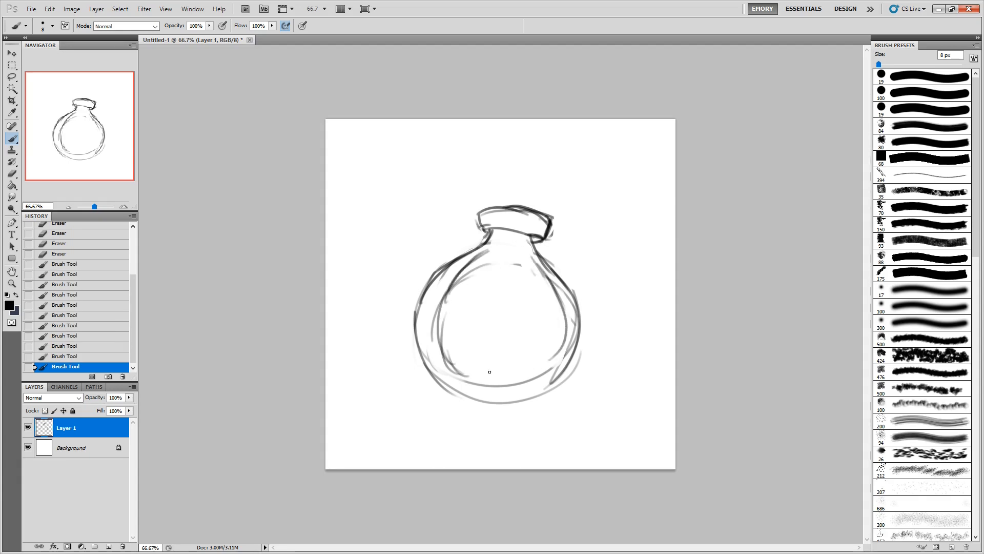
pyautogui.moveTo(493, 385); pyautogui.dragTo(553, 358)
pyautogui.moveTo(568, 313); pyautogui.dragTo(539, 373)
pyautogui.moveTo(566, 337); pyautogui.dragTo(530, 379)
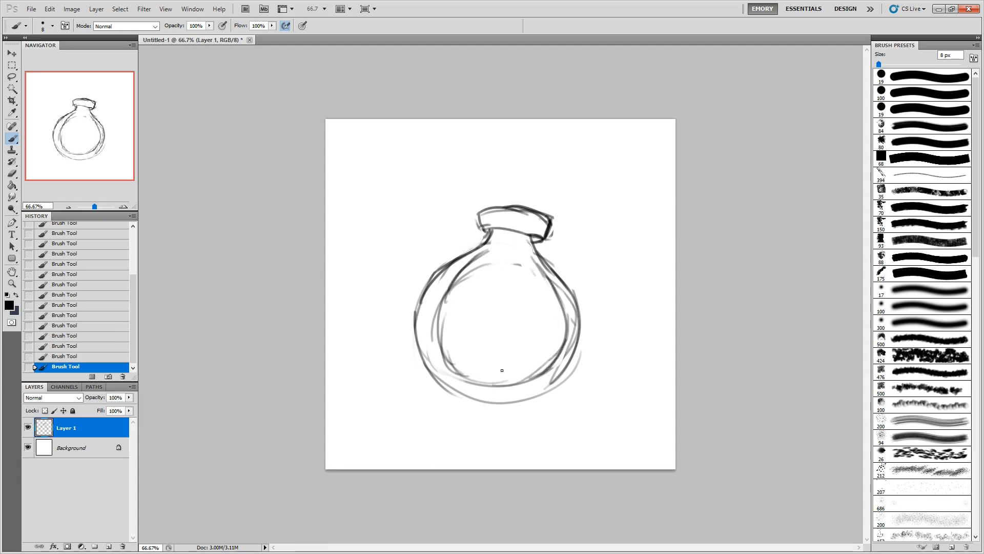
# Step: Erase stray strokes along the bottle's lower right edge and darken the inner contour's lower left curve
pyautogui.moveTo(584, 359)
pyautogui.mouseDown()
pyautogui.moveTo(541, 404)
pyautogui.moveTo(557, 393)
pyautogui.moveTo(567, 312)
pyautogui.mouseUp()
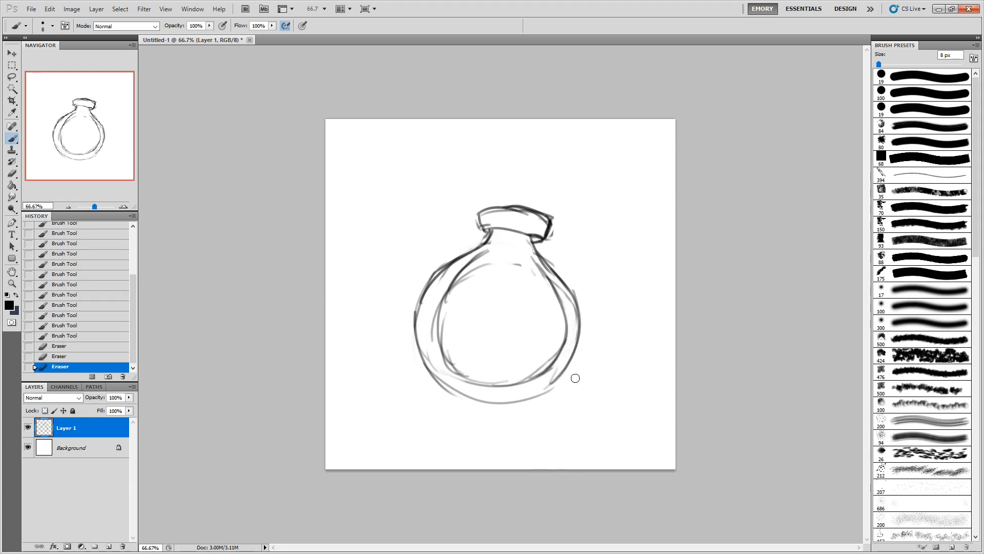
pyautogui.moveTo(436, 350); pyautogui.dragTo(455, 376)
pyautogui.moveTo(434, 324); pyautogui.dragTo(452, 369)
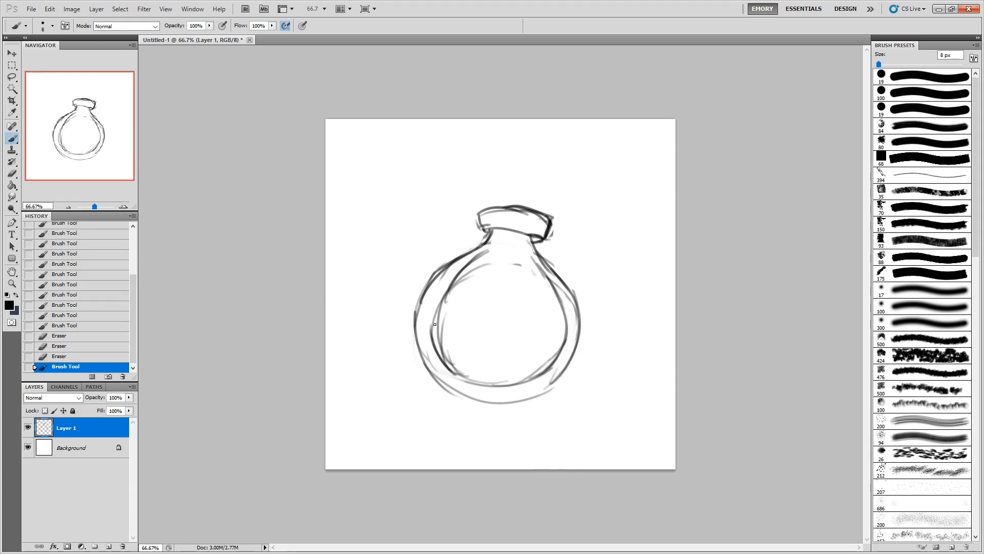
# Step: Sketch a wavy liquid surface with three bubbles and a tapered cork in the neck, reinforcing the glass contours
pyautogui.moveTo(460, 285)
pyautogui.mouseDown()
pyautogui.moveTo(434, 336)
pyautogui.moveTo(463, 298)
pyautogui.moveTo(562, 318)
pyautogui.moveTo(533, 291)
pyautogui.moveTo(499, 285)
pyautogui.mouseUp()
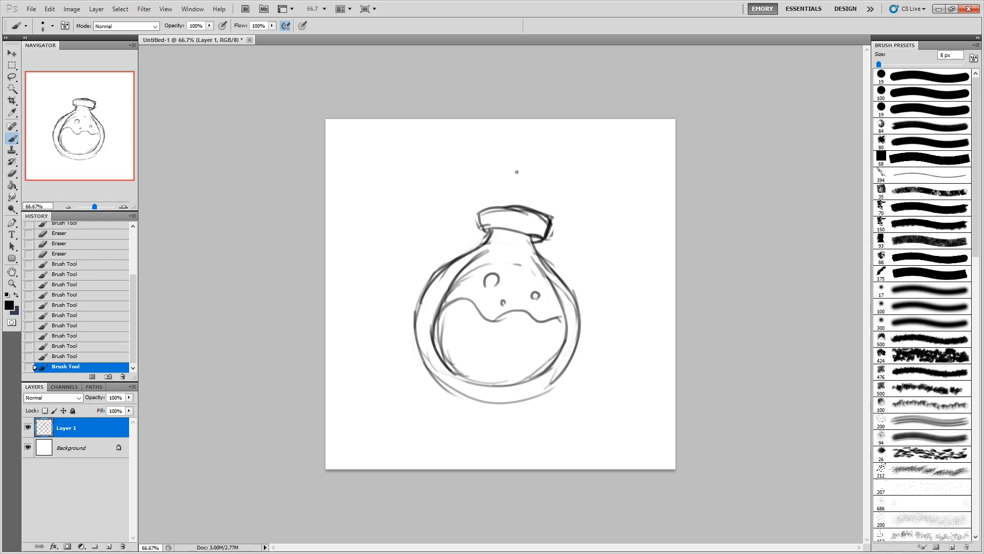
pyautogui.moveTo(494, 207)
pyautogui.mouseDown()
pyautogui.moveTo(489, 198)
pyautogui.moveTo(548, 201)
pyautogui.mouseUp()
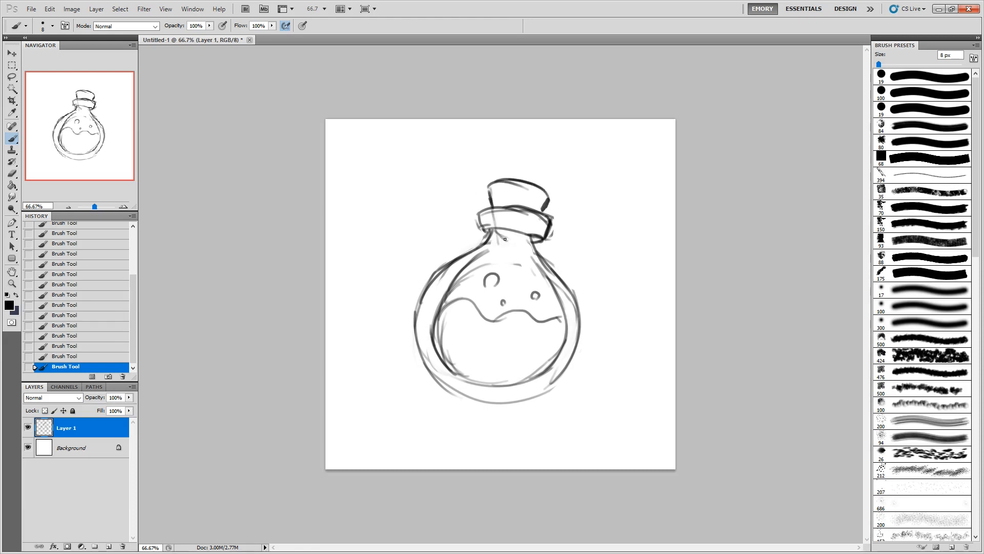
pyautogui.moveTo(500, 233)
pyautogui.mouseDown()
pyautogui.moveTo(499, 244)
pyautogui.moveTo(525, 234)
pyautogui.mouseUp()
pyautogui.moveTo(432, 338); pyautogui.dragTo(461, 283)
pyautogui.moveTo(434, 361); pyautogui.dragTo(516, 402)
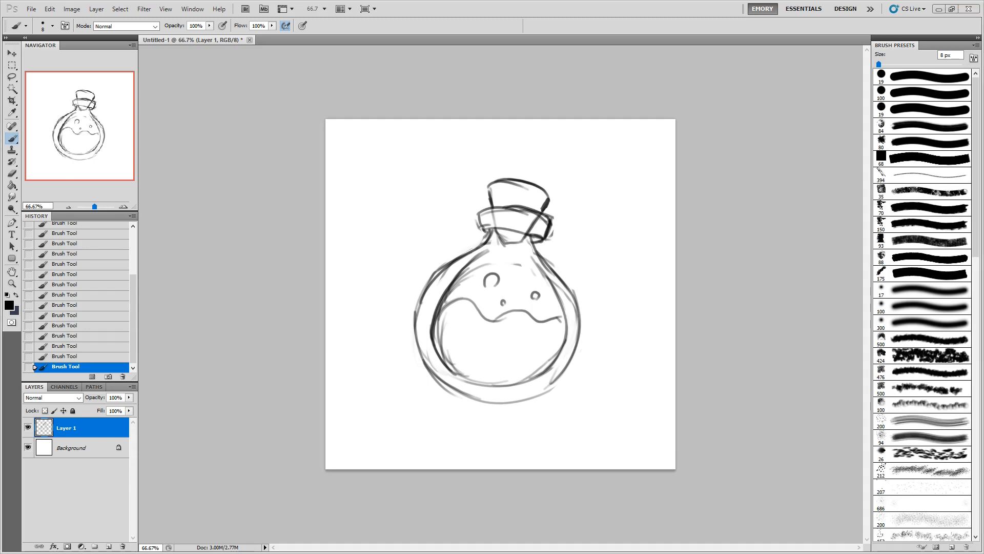
# Step: Create a new layer and place it beneath the sketch layer
pyautogui.hotkey('ctrl', 'shift', 'alt', 'n')
pyautogui.hotkey('ctrl', 'z')
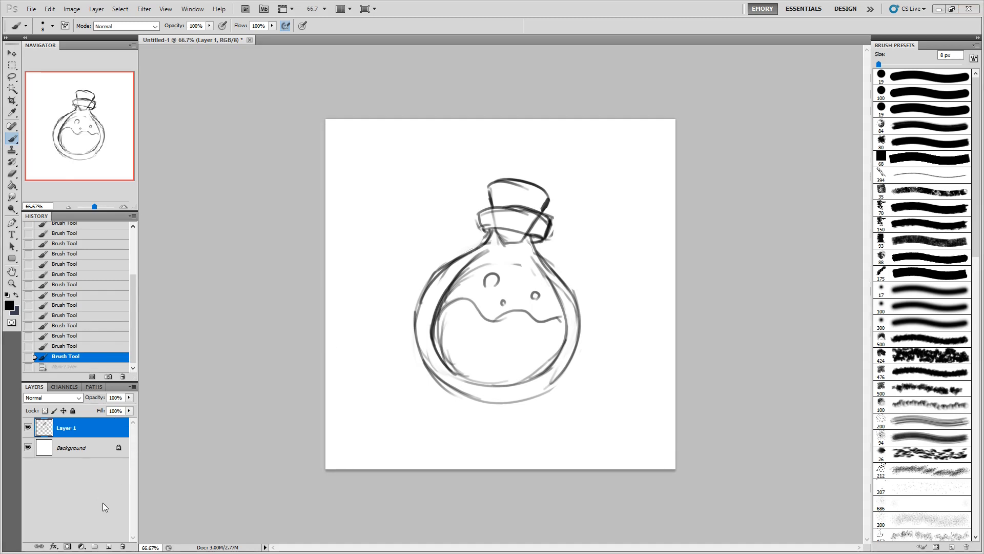
pyautogui.hotkey('ctrl', 'shift', 'n')
pyautogui.press('Return')
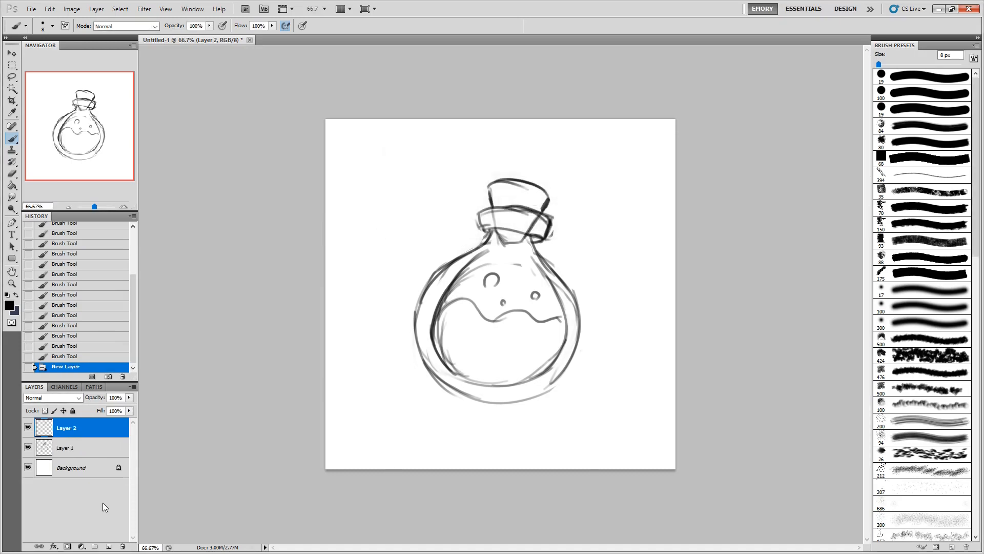
pyautogui.moveTo(94, 434); pyautogui.dragTo(96, 453)
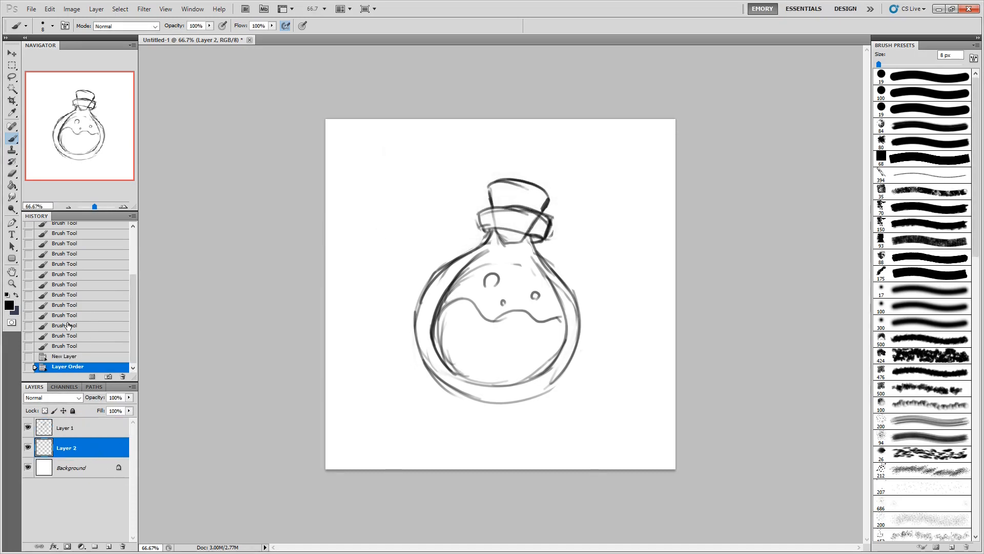
# Step: Paint the bottle's body, neck and collar light blue (#98f2ff) with the brush enlarged to 50 px
pyautogui.click(11, 304)
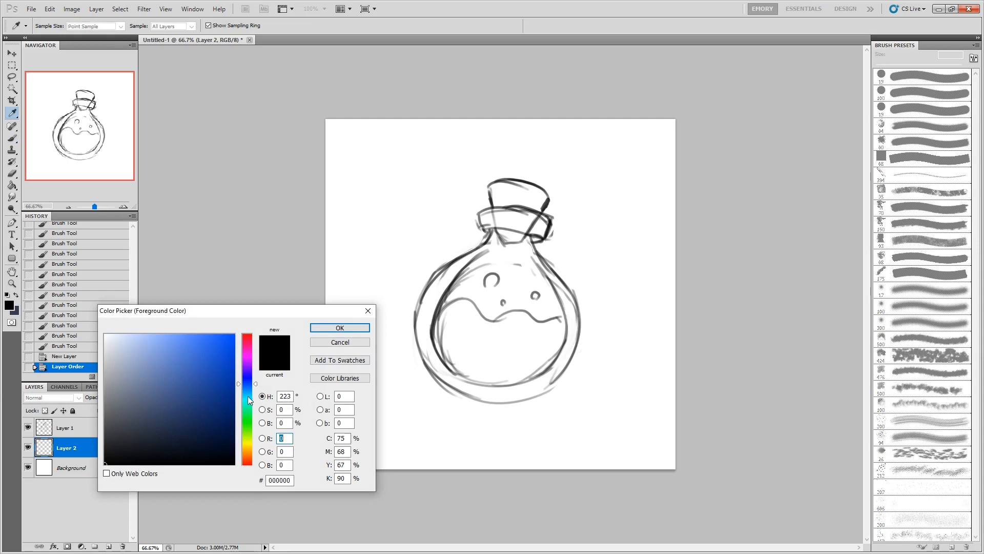
pyautogui.click(173, 362)
pyautogui.click(340, 327)
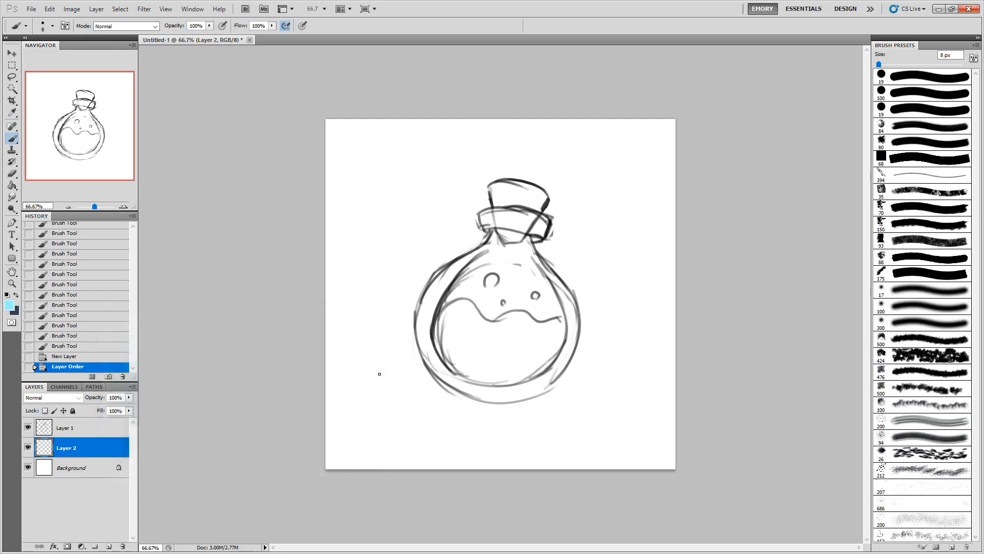
pyautogui.press(']')
pyautogui.press(']')
pyautogui.press(']')
pyautogui.press(']')
pyautogui.press(']')
pyautogui.press(']')
pyautogui.press(']')
pyautogui.press(']')
pyautogui.moveTo(485, 384)
pyautogui.mouseDown()
pyautogui.moveTo(449, 350)
pyautogui.moveTo(490, 391)
pyautogui.moveTo(444, 338)
pyautogui.moveTo(430, 342)
pyautogui.moveTo(462, 328)
pyautogui.moveTo(468, 266)
pyautogui.moveTo(443, 302)
pyautogui.moveTo(451, 352)
pyautogui.moveTo(477, 350)
pyautogui.moveTo(461, 344)
pyautogui.moveTo(480, 382)
pyautogui.moveTo(509, 366)
pyautogui.moveTo(532, 372)
pyautogui.moveTo(523, 390)
pyautogui.moveTo(554, 337)
pyautogui.moveTo(556, 360)
pyautogui.moveTo(558, 300)
pyautogui.moveTo(558, 359)
pyautogui.moveTo(563, 311)
pyautogui.moveTo(545, 335)
pyautogui.moveTo(529, 326)
pyautogui.moveTo(495, 361)
pyautogui.moveTo(508, 289)
pyautogui.moveTo(527, 273)
pyautogui.moveTo(526, 259)
pyautogui.moveTo(495, 237)
pyautogui.moveTo(513, 240)
pyautogui.moveTo(530, 266)
pyautogui.moveTo(519, 233)
pyautogui.moveTo(487, 219)
pyautogui.moveTo(534, 226)
pyautogui.mouseUp()
# Step: Paint the cork brown (#895f35), including the part seen through the glass collar and neck
pyautogui.click(11, 305)
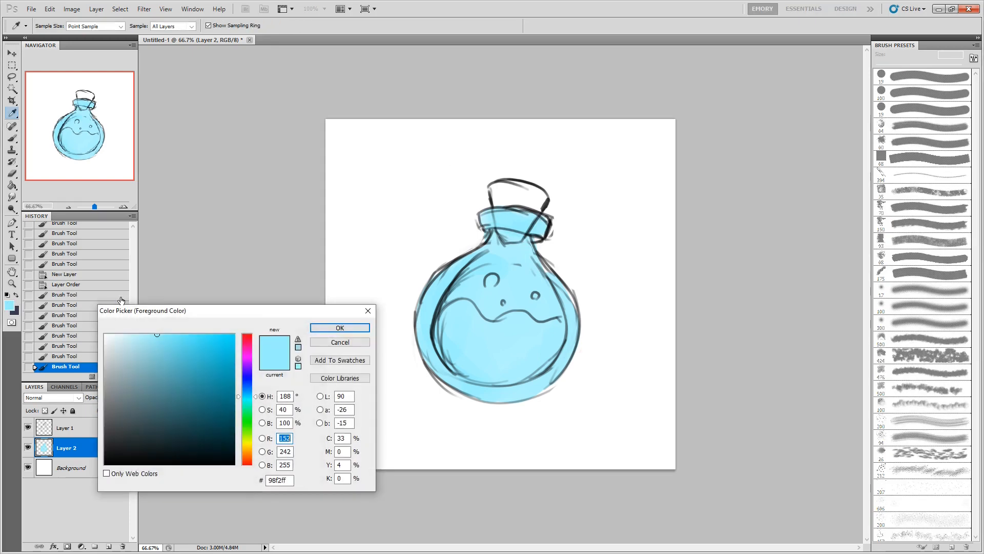
pyautogui.click(251, 450)
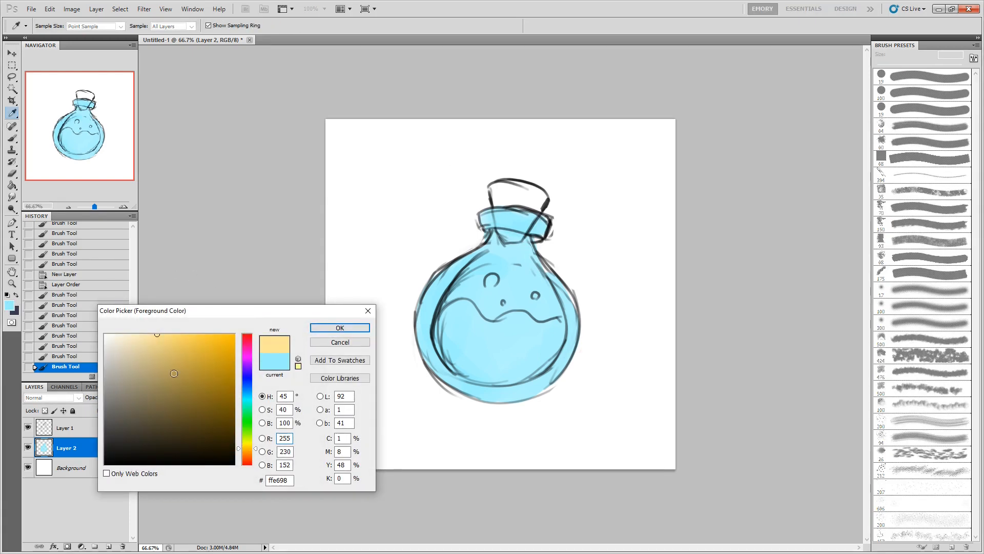
pyautogui.click(250, 456)
pyautogui.click(184, 395)
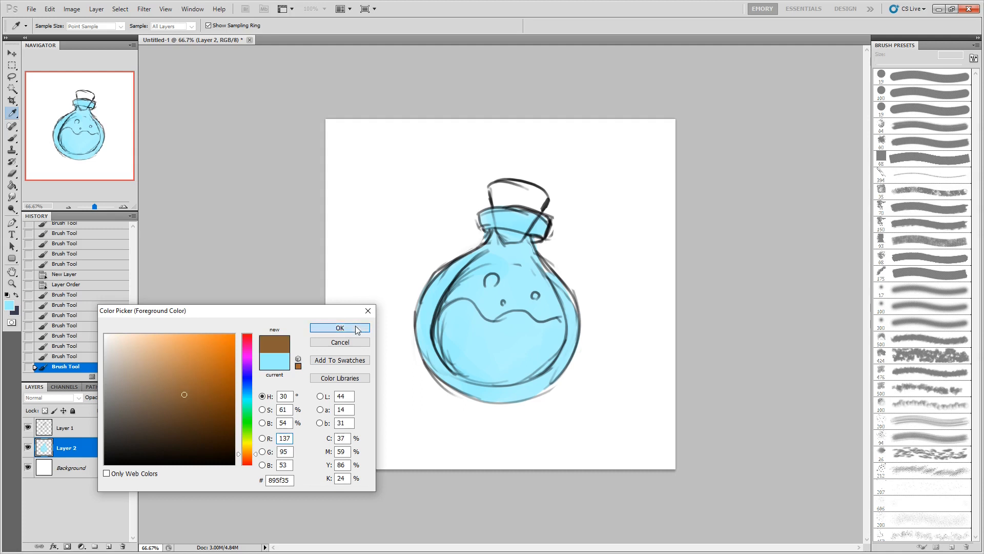
pyautogui.click(340, 328)
pyautogui.press('b')
pyautogui.moveTo(500, 201)
pyautogui.mouseDown()
pyautogui.moveTo(534, 195)
pyautogui.moveTo(496, 192)
pyautogui.moveTo(533, 204)
pyautogui.moveTo(519, 195)
pyautogui.moveTo(500, 234)
pyautogui.moveTo(531, 231)
pyautogui.mouseUp()
# Step: Paint the liquid below the wavy line inside the bottle dark red
pyautogui.click(9, 306)
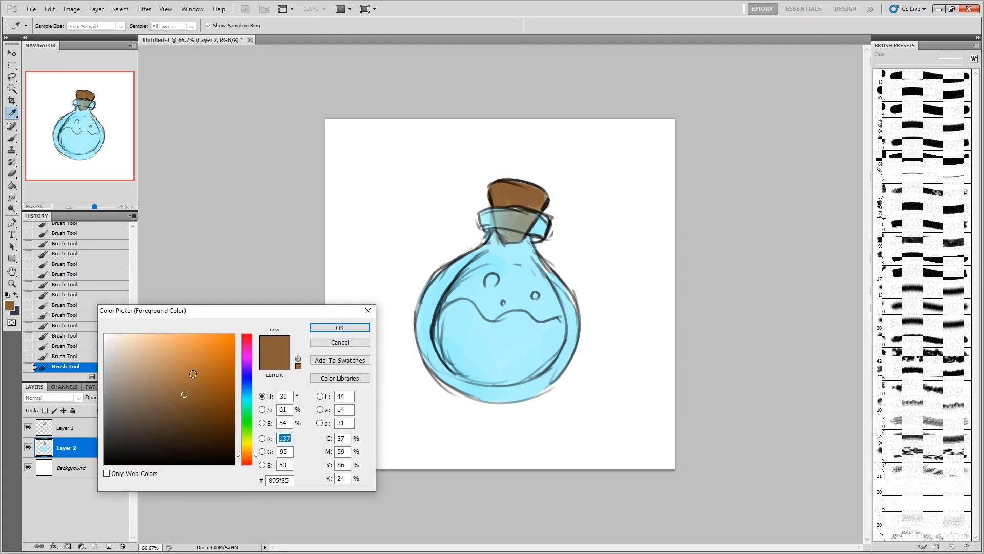
pyautogui.click(247, 464)
pyautogui.moveTo(221, 346); pyautogui.dragTo(235, 391)
pyautogui.click(359, 328)
pyautogui.moveTo(454, 313)
pyautogui.mouseDown()
pyautogui.moveTo(451, 359)
pyautogui.moveTo(480, 372)
pyautogui.moveTo(534, 368)
pyautogui.moveTo(556, 333)
pyautogui.moveTo(487, 354)
pyautogui.moveTo(466, 318)
pyautogui.moveTo(449, 312)
pyautogui.moveTo(475, 318)
pyautogui.moveTo(459, 310)
pyautogui.moveTo(477, 336)
pyautogui.moveTo(518, 348)
pyautogui.moveTo(525, 323)
pyautogui.moveTo(514, 332)
pyautogui.moveTo(560, 326)
pyautogui.moveTo(548, 351)
pyautogui.mouseUp()
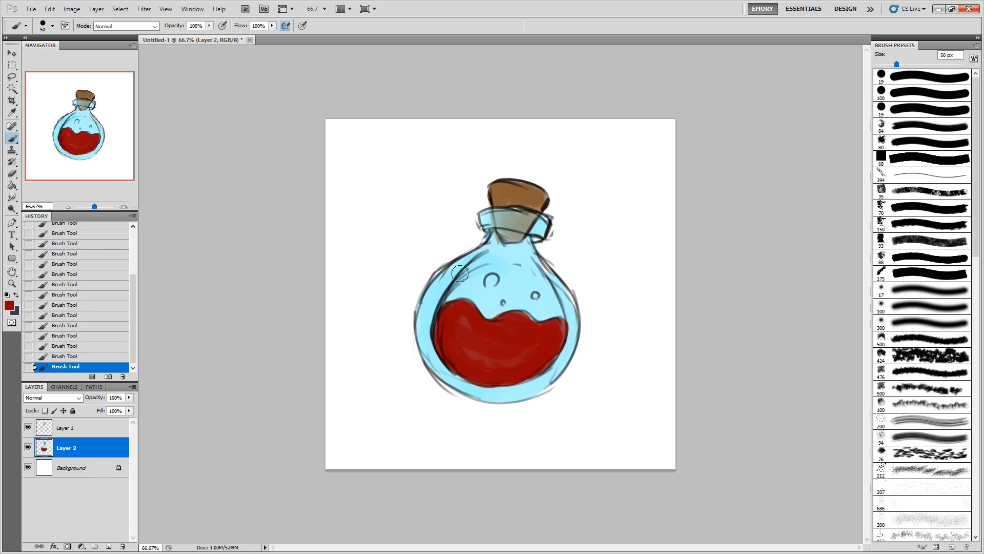
# Step: Colour the three bubbles above the liquid red with a smaller brush
pyautogui.press('[')
pyautogui.press('[')
pyautogui.press('[')
pyautogui.moveTo(489, 281); pyautogui.dragTo(493, 282)
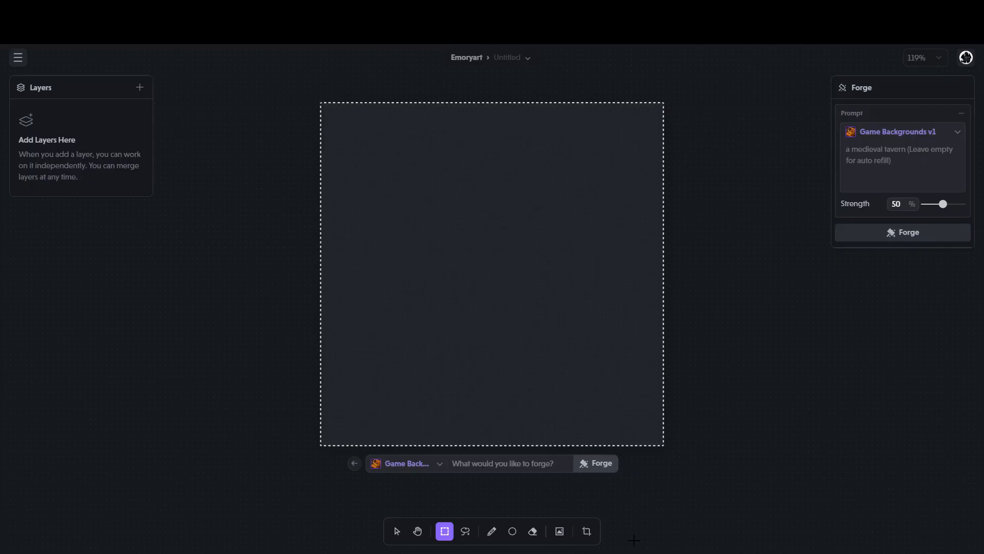
# Step: Switch to the Layer web app and resize the empty canvas to 1024 × 1024
pyautogui.click(585, 532)
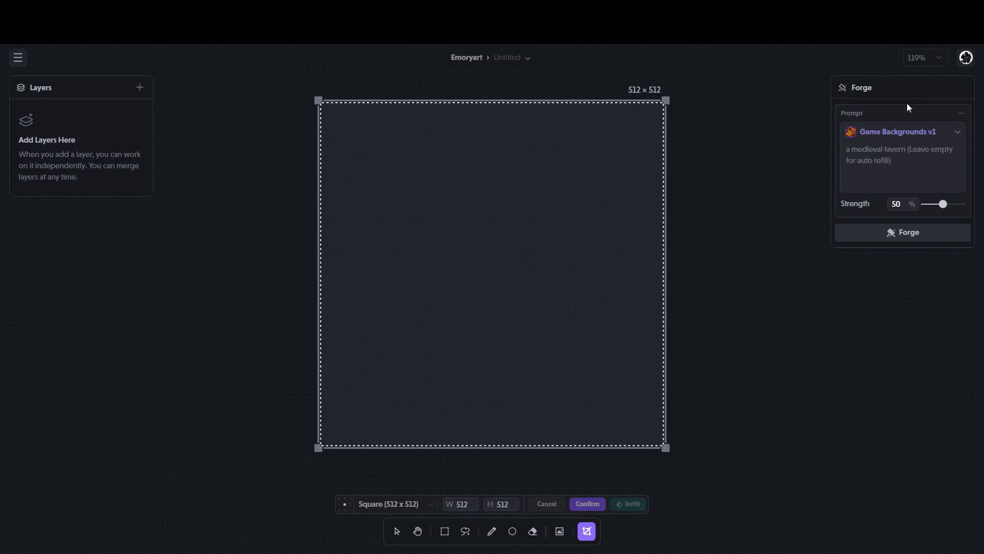
pyautogui.click(460, 504)
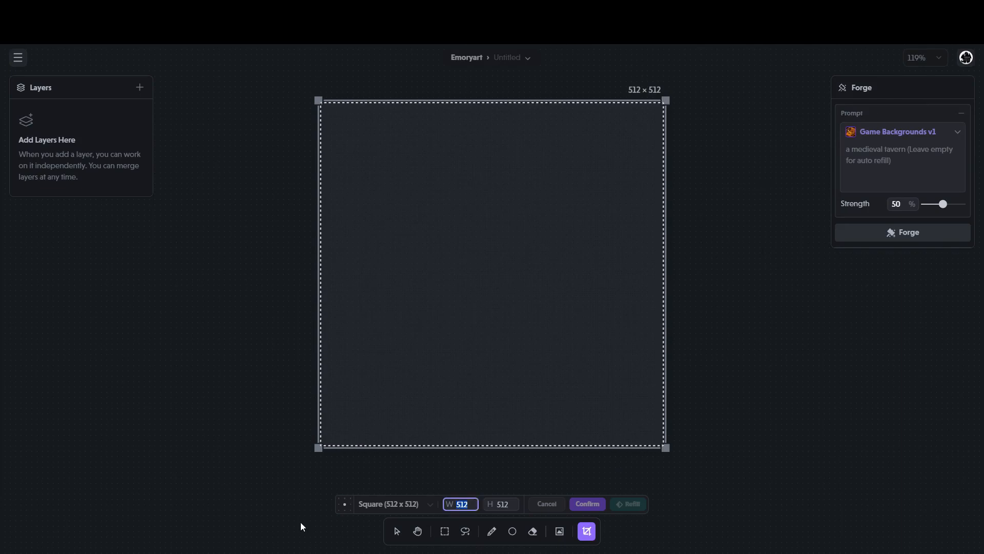
pyautogui.write('1024')
pyautogui.press('Tab')
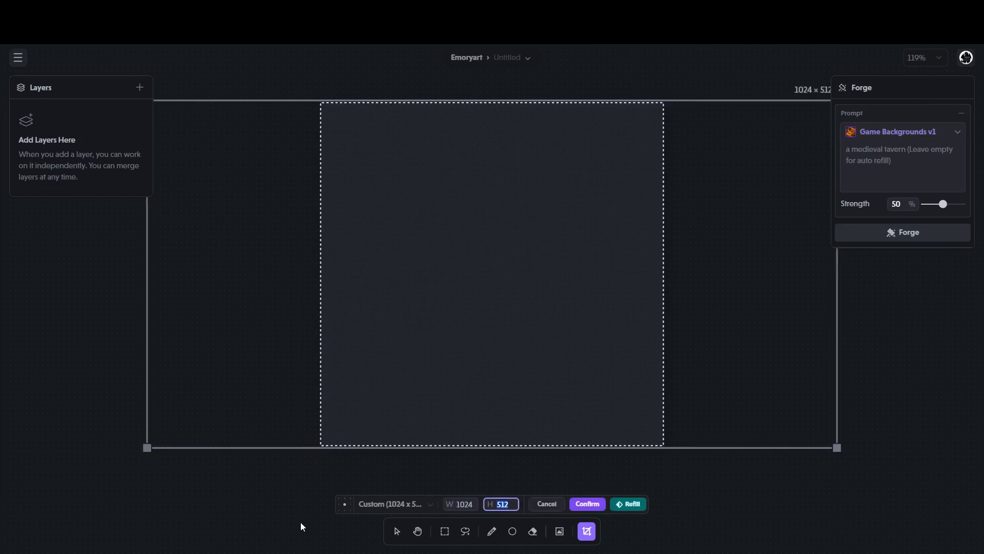
pyautogui.write('1024')
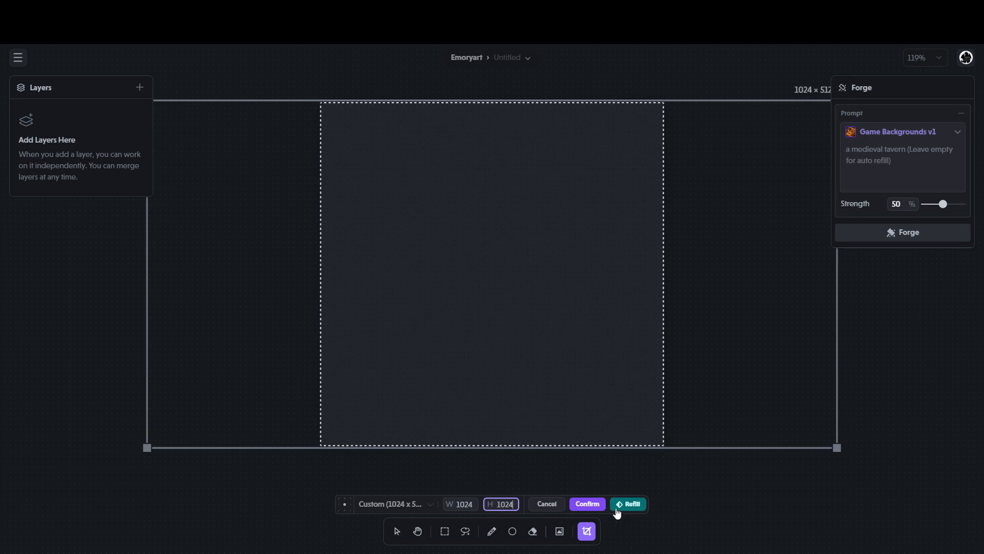
pyautogui.click(589, 504)
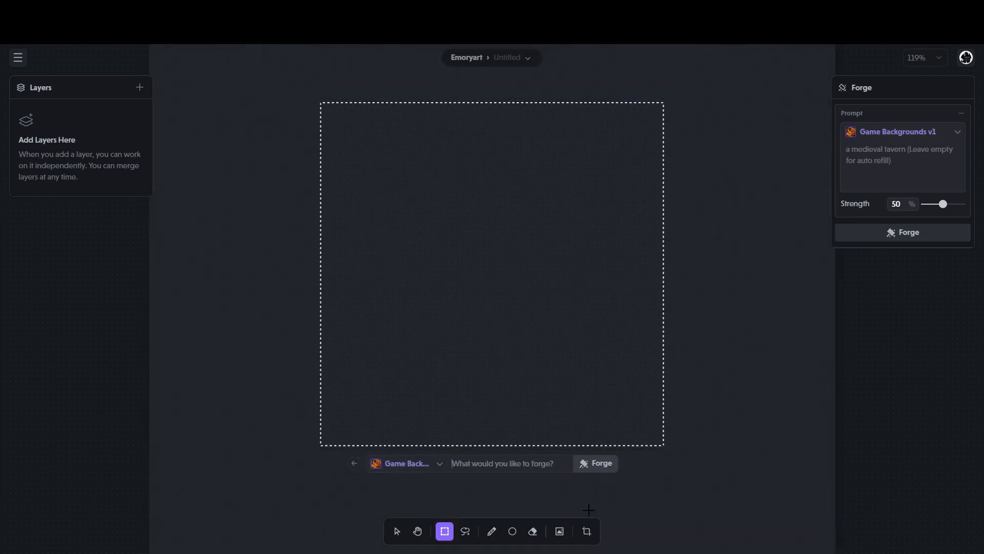
# Step: Add the image Potion2.jpg from the drive's Test Assets folder to the canvas
pyautogui.click(562, 532)
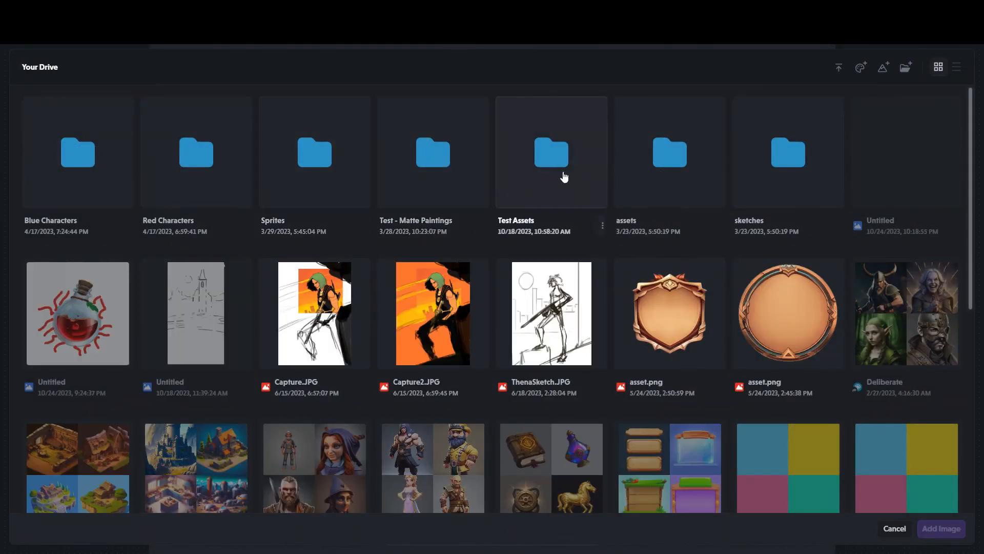
pyautogui.click(564, 176)
pyautogui.click(189, 226)
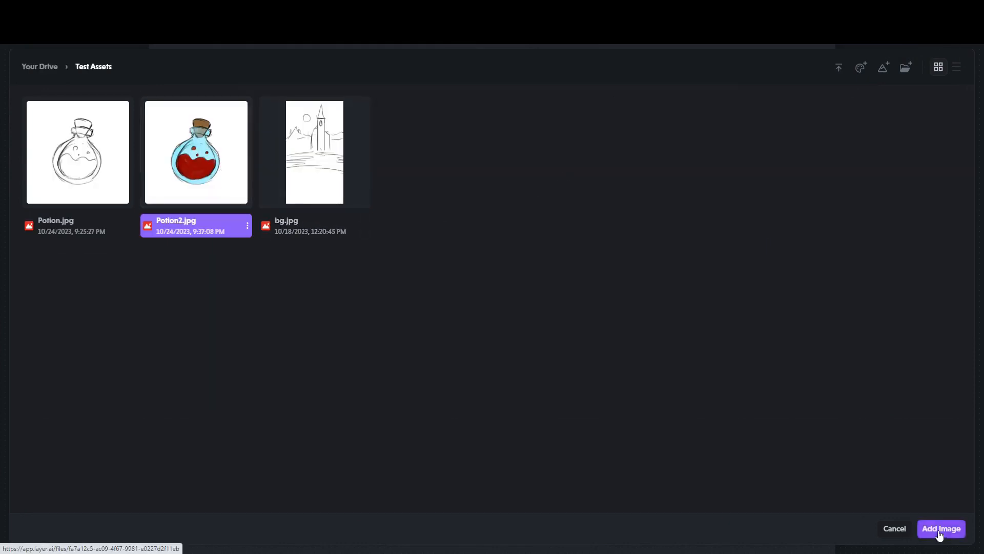
pyautogui.click(941, 528)
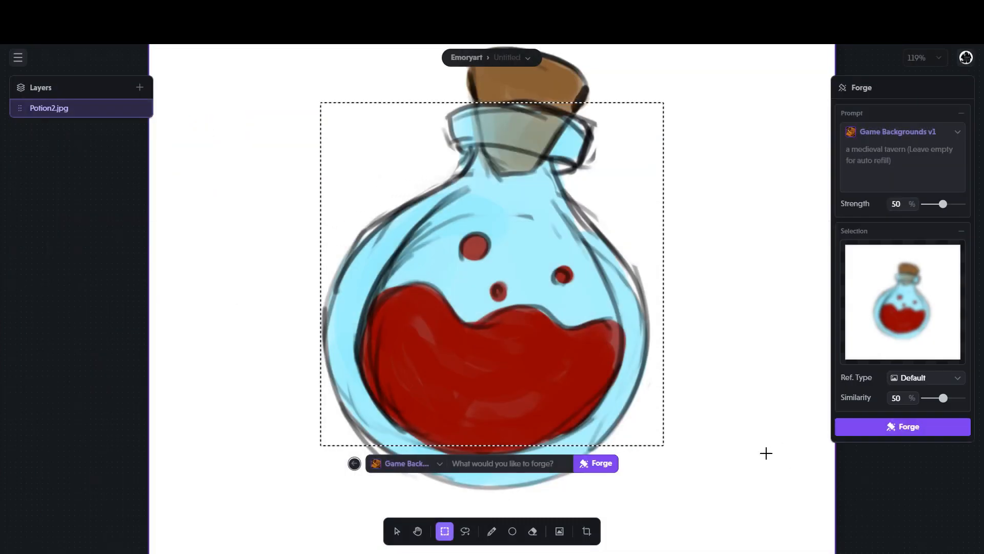
pyautogui.scroll(-3, 715, 444)
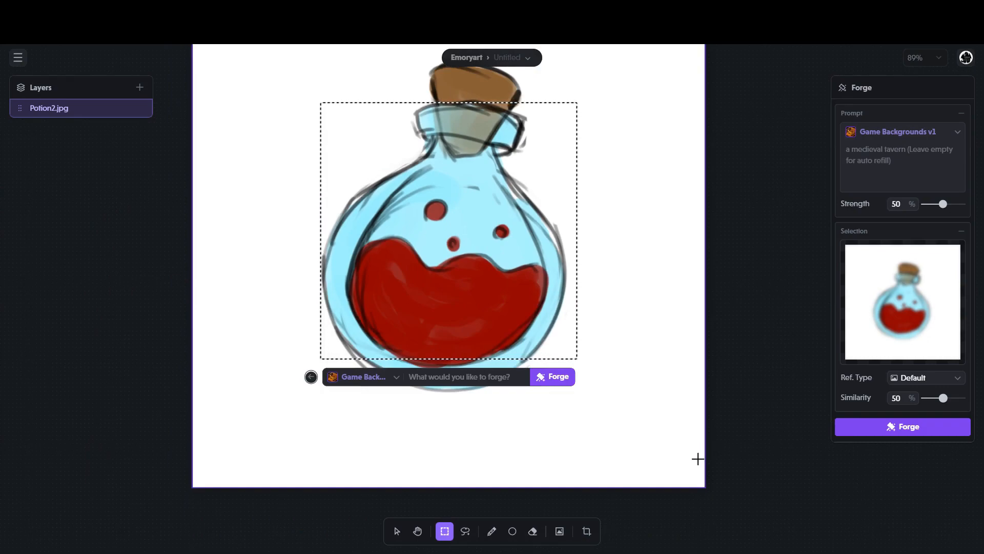
pyautogui.scroll(3, 699, 460)
pyautogui.scroll(-2, 697, 460)
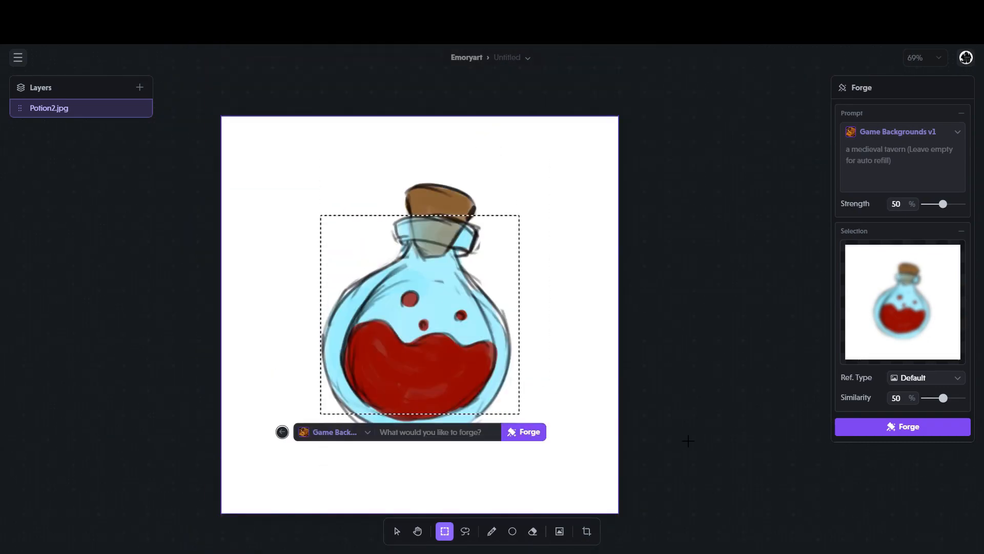
pyautogui.scroll(1, 688, 440)
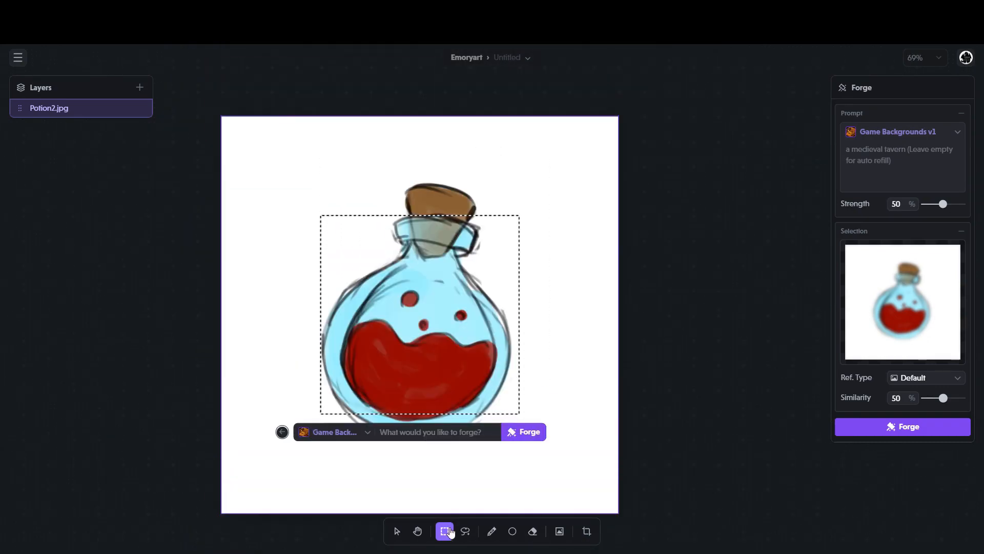
# Step: Open the Forge settings for the whole Potion2.jpg layer and set the style to Game Icons v2
pyautogui.moveTo(185, 109); pyautogui.dragTo(761, 551)
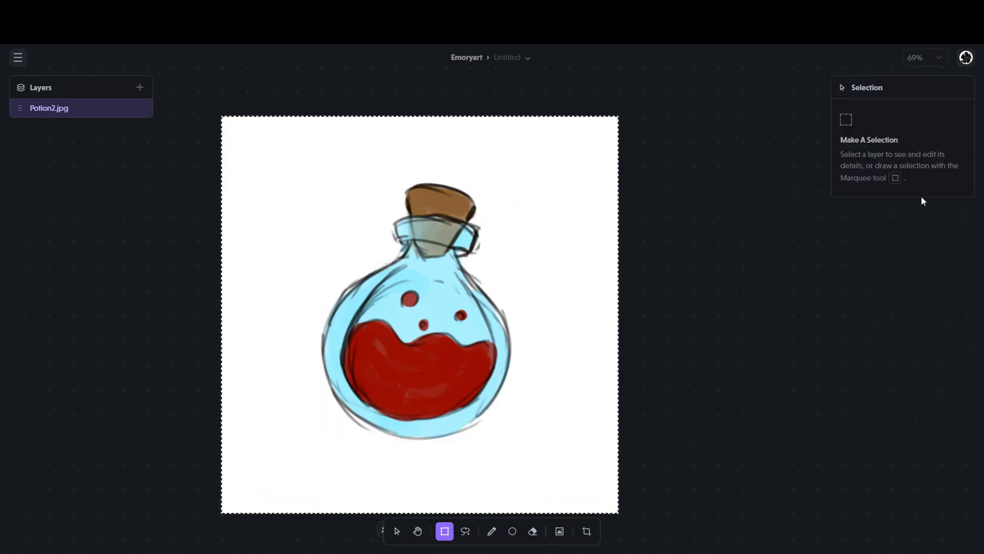
pyautogui.click(496, 274)
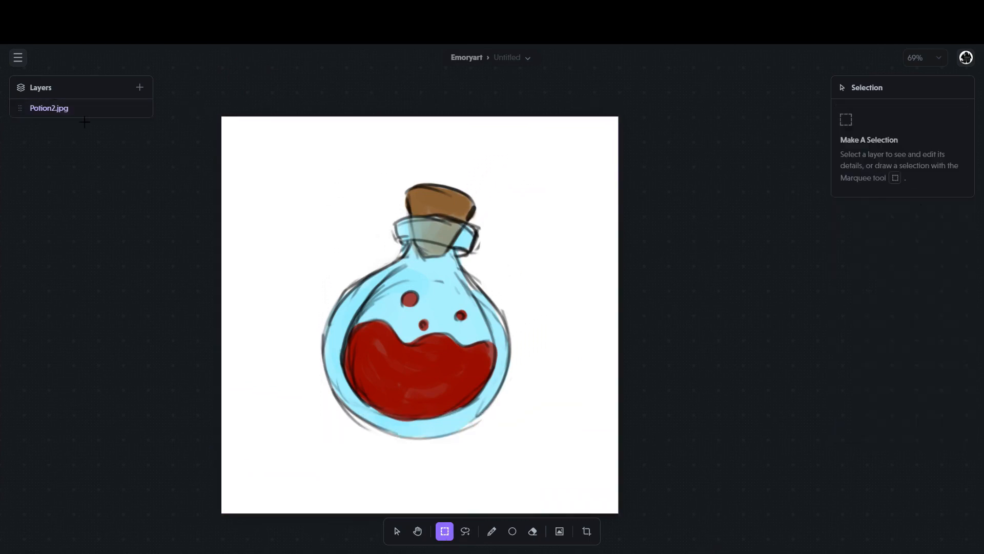
pyautogui.click(55, 110)
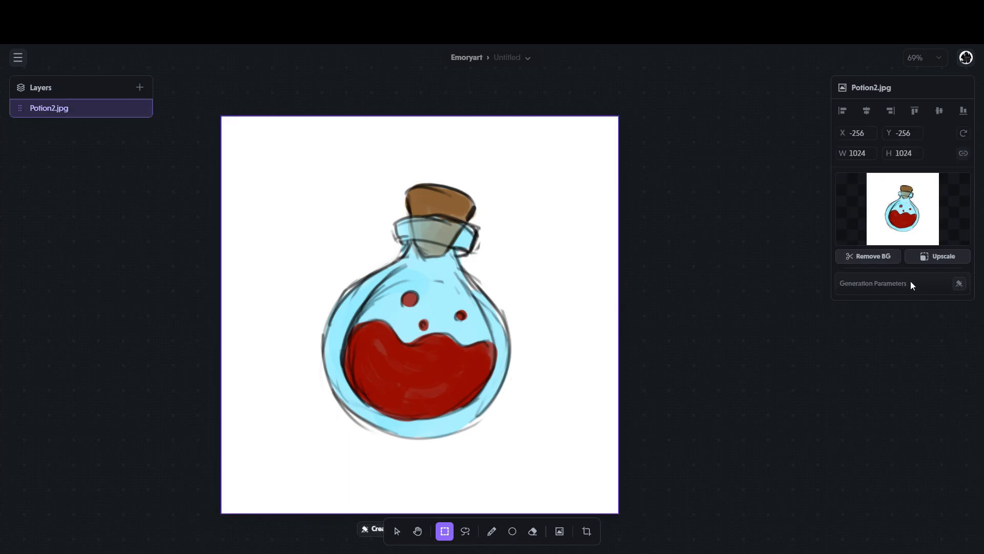
pyautogui.click(959, 285)
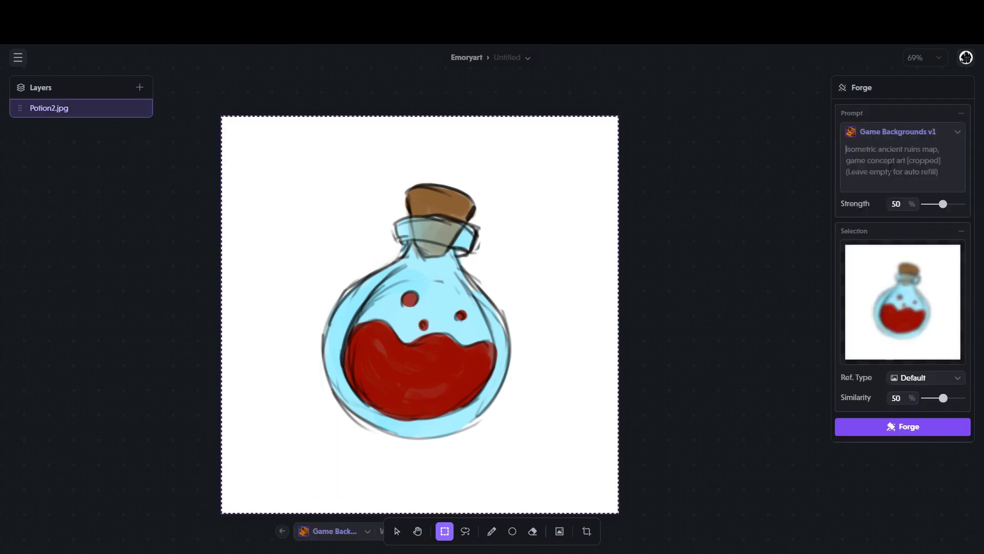
pyautogui.click(911, 137)
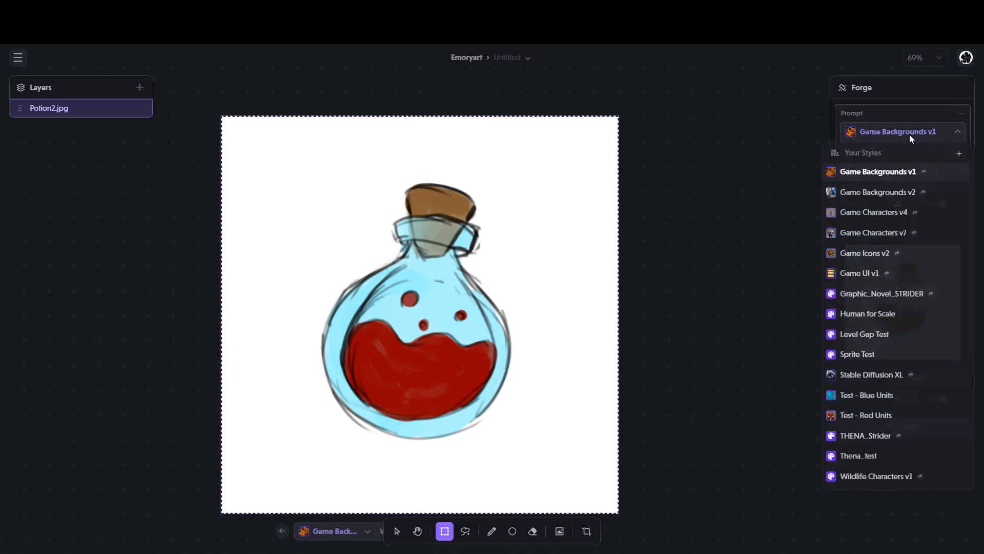
pyautogui.click(898, 253)
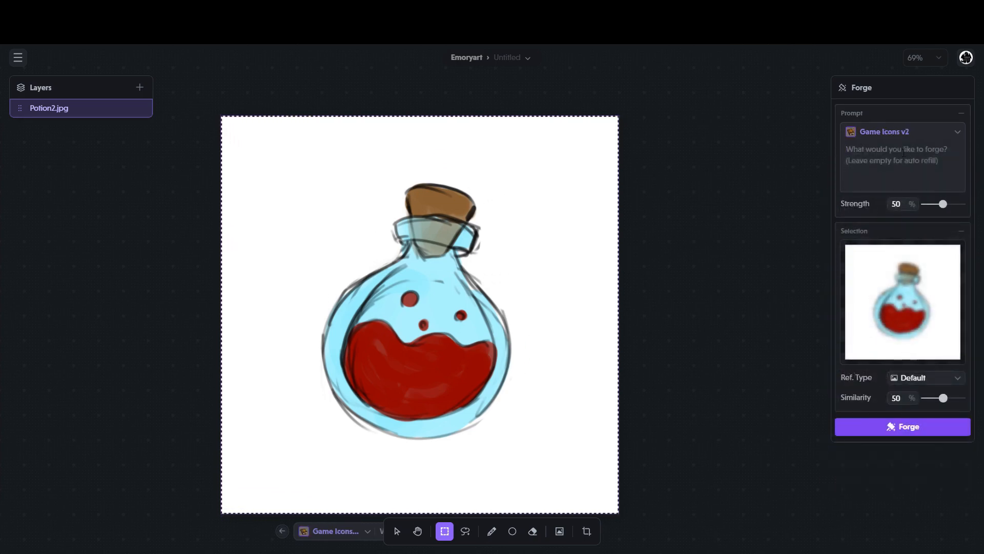
# Step: Enter the prompt "A round glass potion bottle half filled with bubbling red liquid, capped with a brown cork"
pyautogui.click(904, 151)
pyautogui.write('A red')
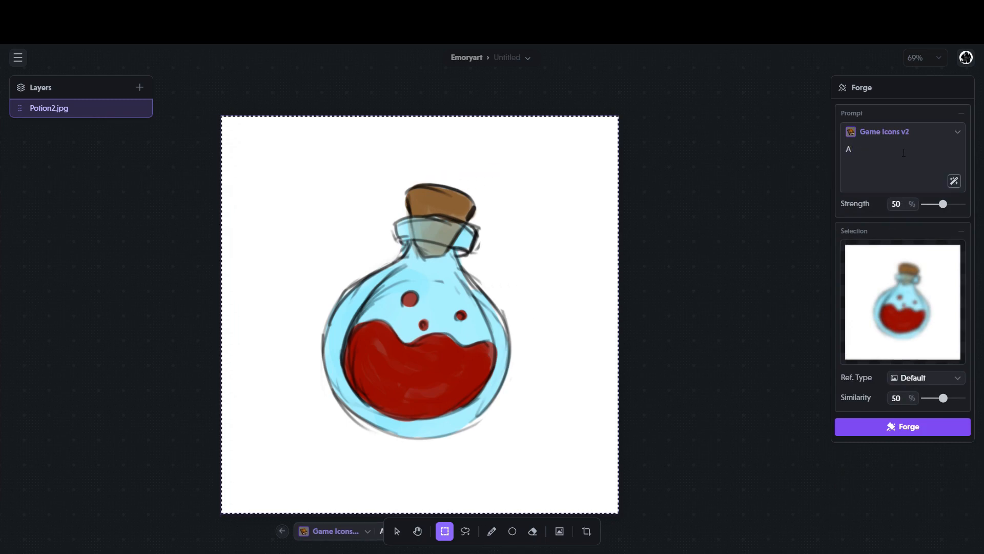
pyautogui.write('und glass potion bottle half')
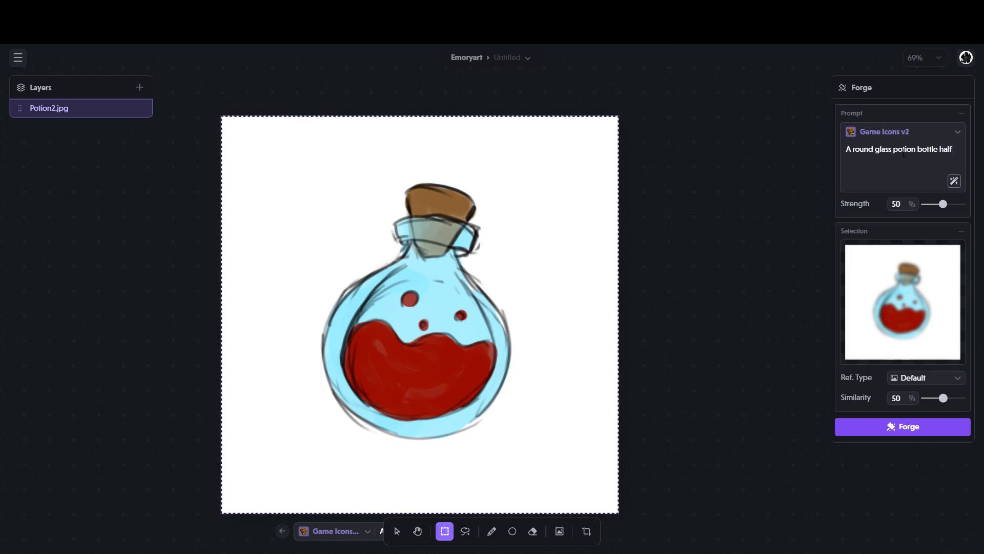
pyautogui.write('lled wi')
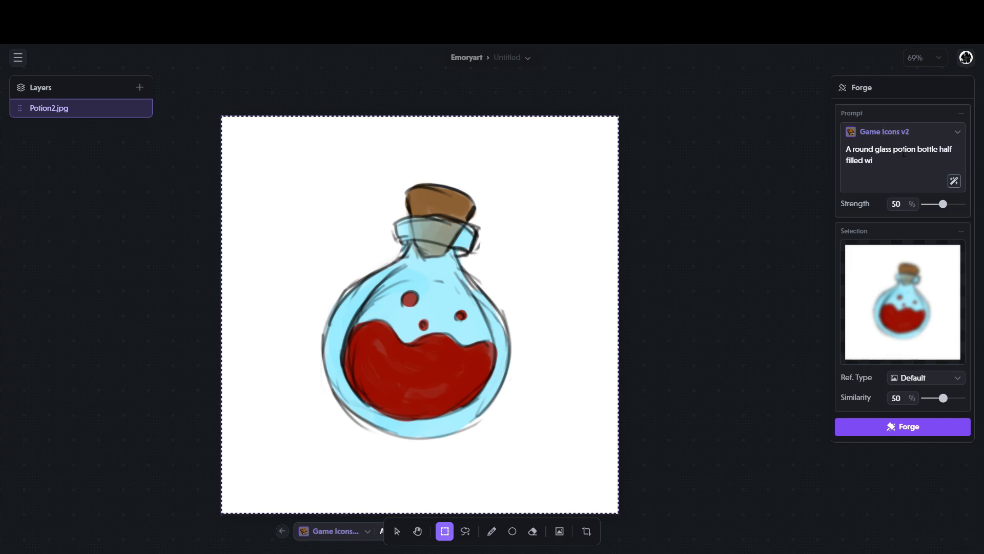
pyautogui.write('th bubblign red liq')
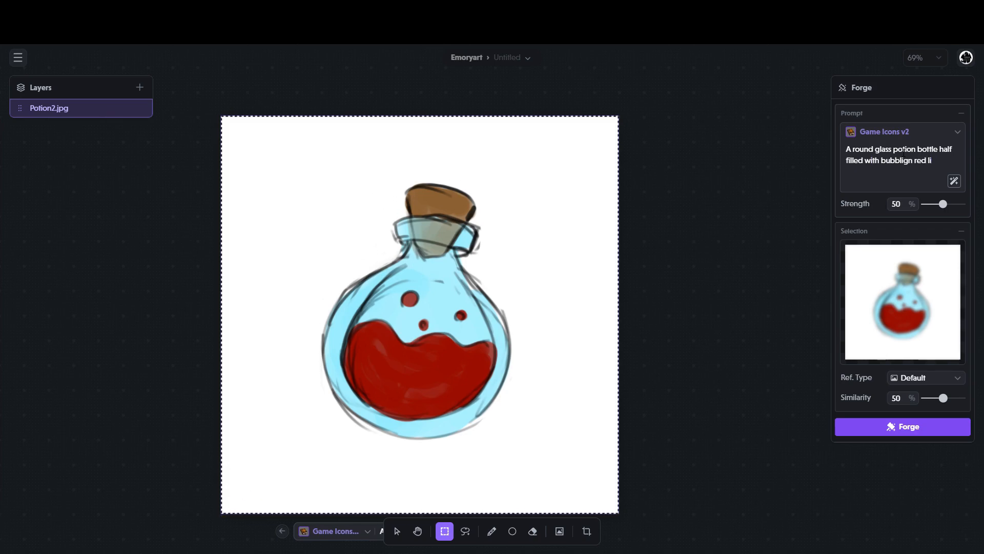
pyautogui.moveTo(908, 162); pyautogui.dragTo(971, 168)
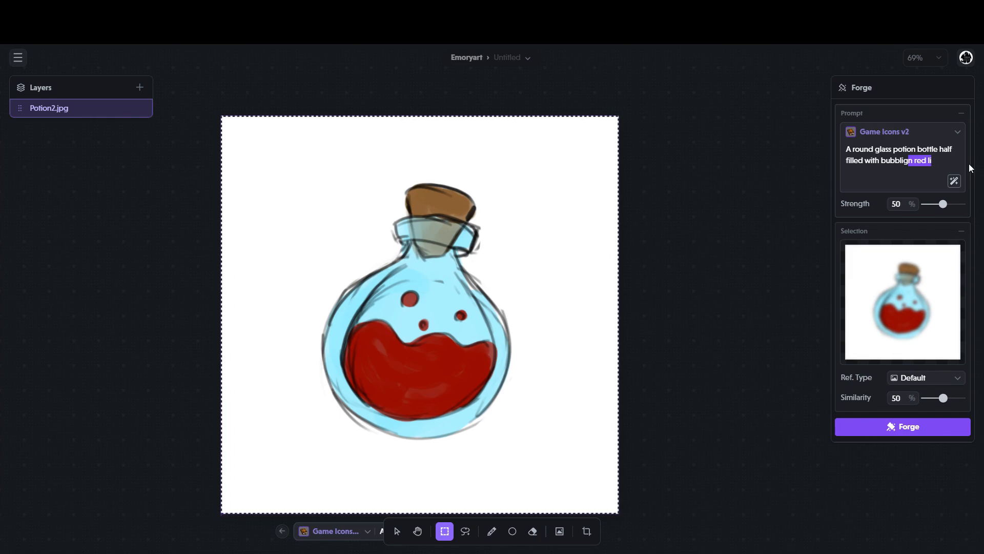
pyautogui.press('BackSpace')
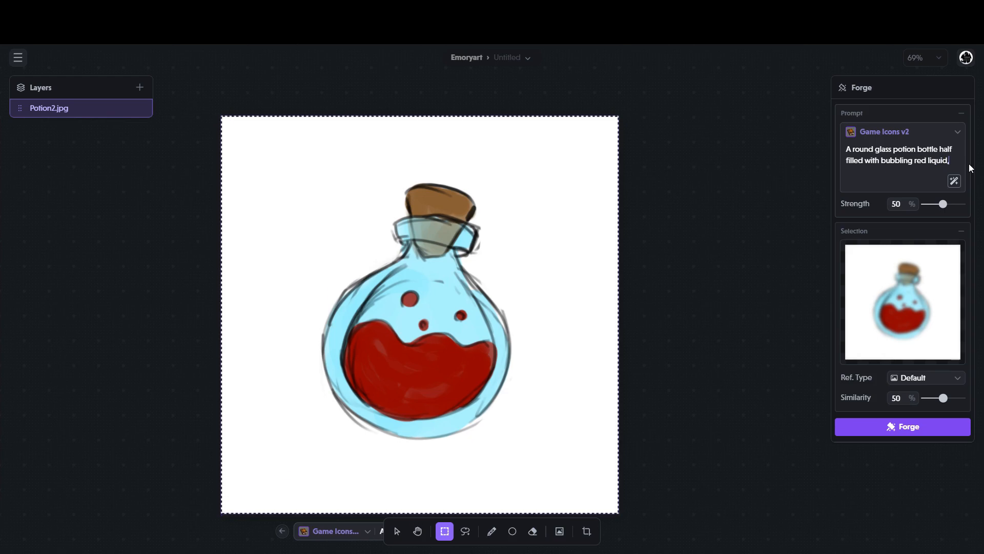
pyautogui.write('capp')
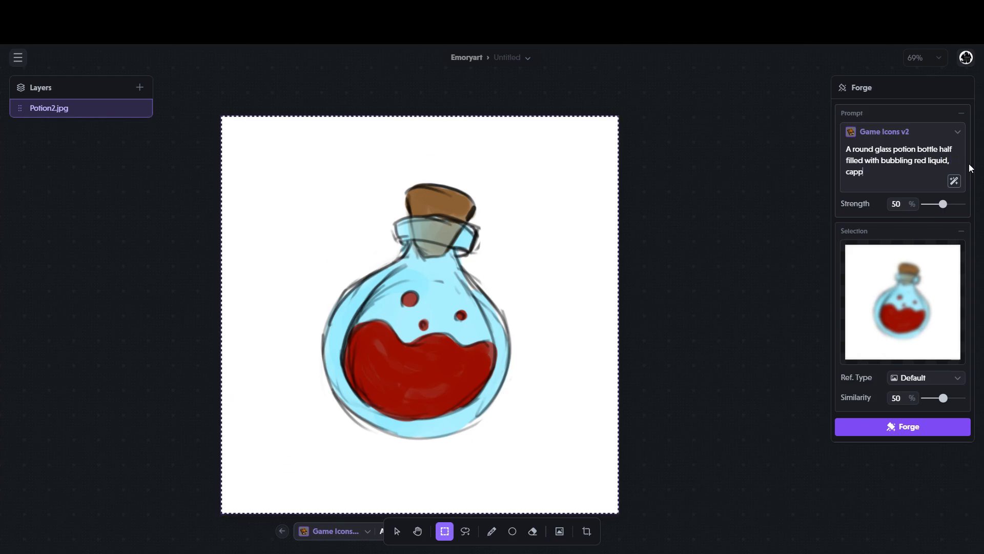
pyautogui.write('ed with')
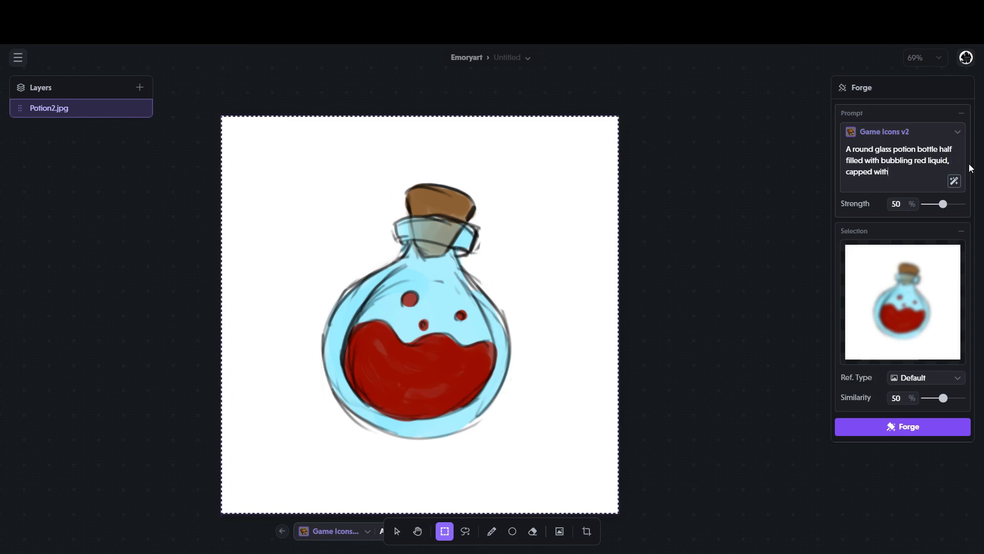
pyautogui.write(' a brown cork')
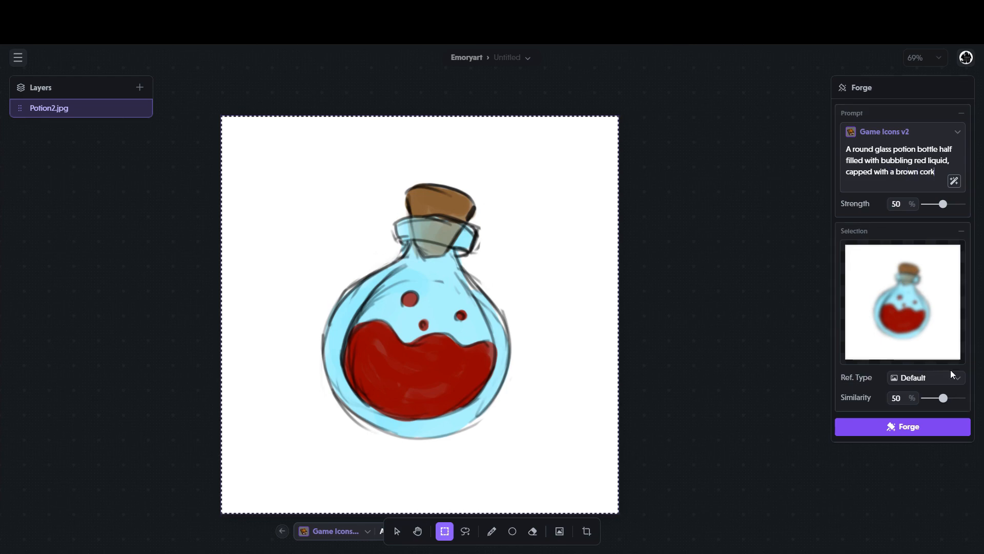
# Step: Forge a first batch of images from the prompt and preview its variations up to the fourth
pyautogui.click(910, 427)
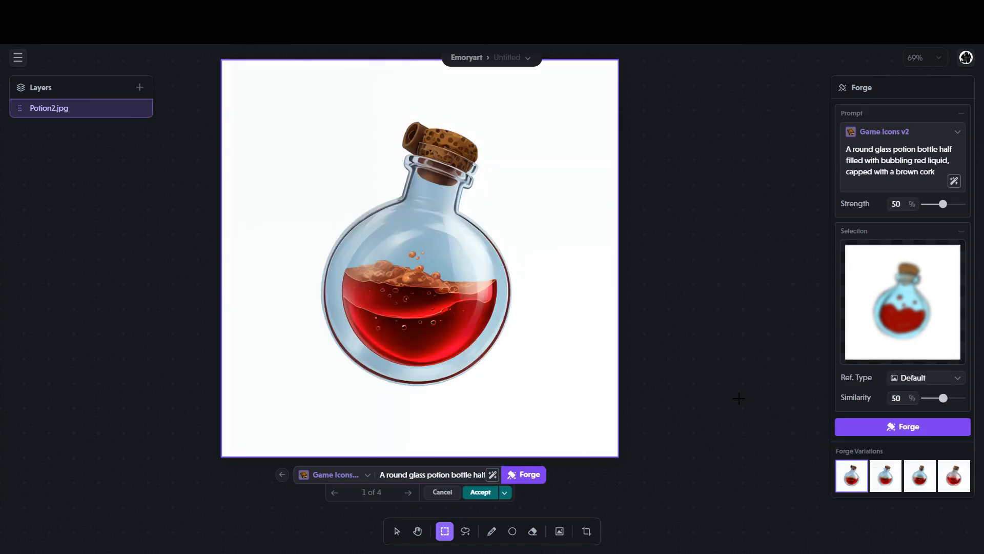
pyautogui.click(889, 491)
pyautogui.click(928, 484)
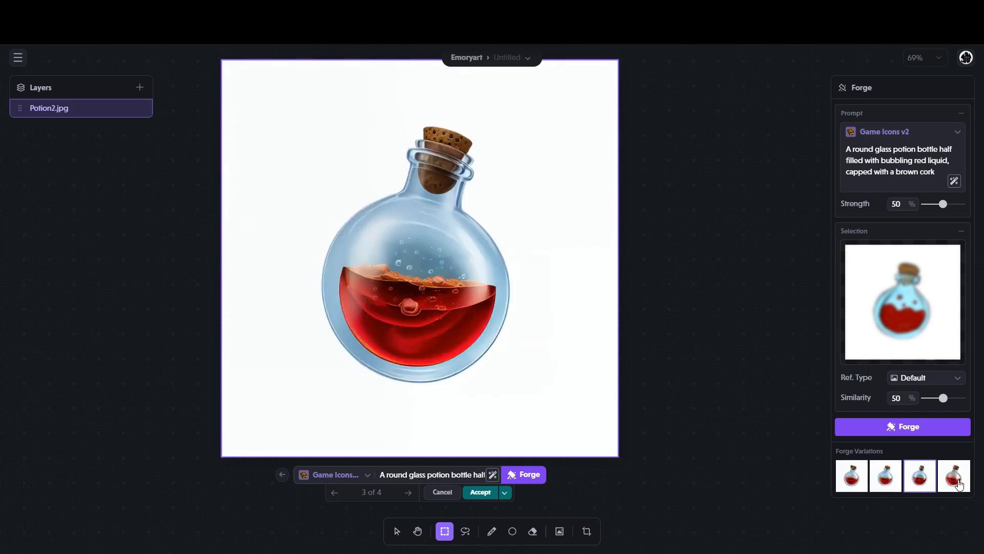
pyautogui.click(960, 484)
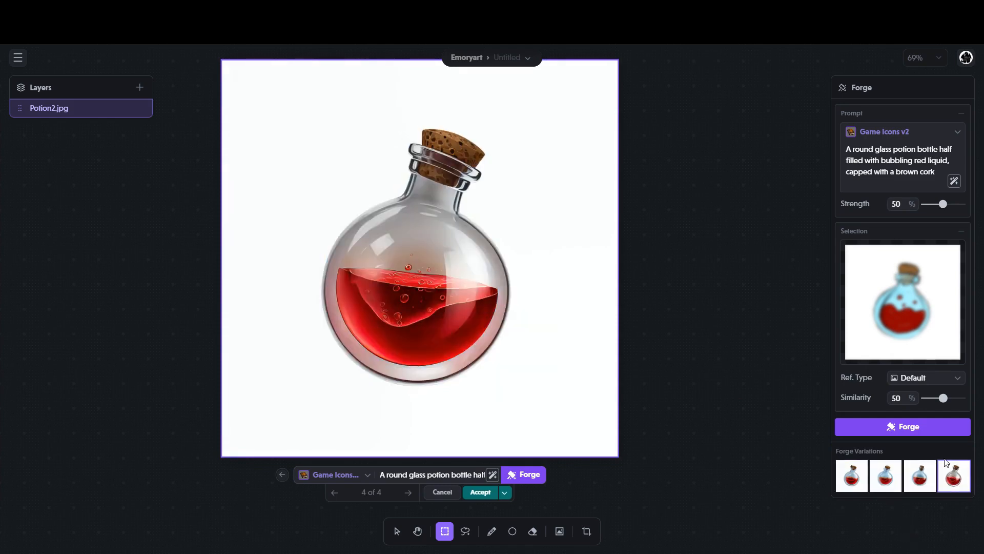
# Step: Forge a second batch with the same settings, compare the new variations and accept the fourth one
pyautogui.click(903, 432)
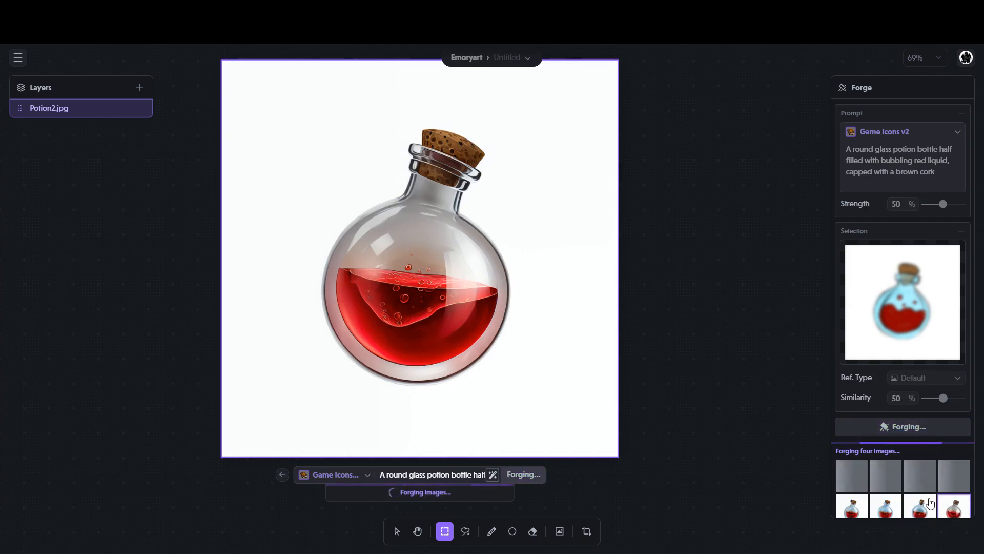
pyautogui.click(914, 506)
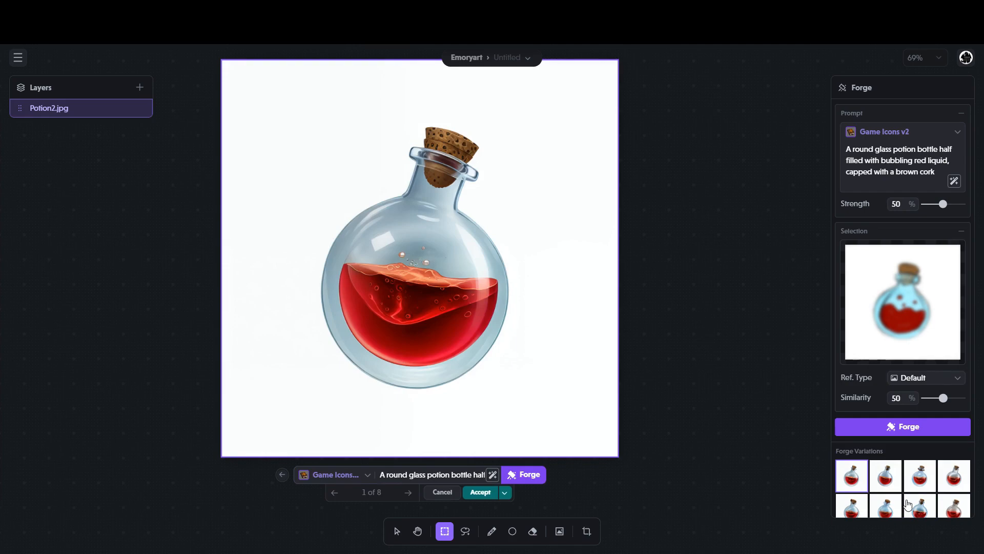
pyautogui.press('Escape')
pyautogui.click(877, 485)
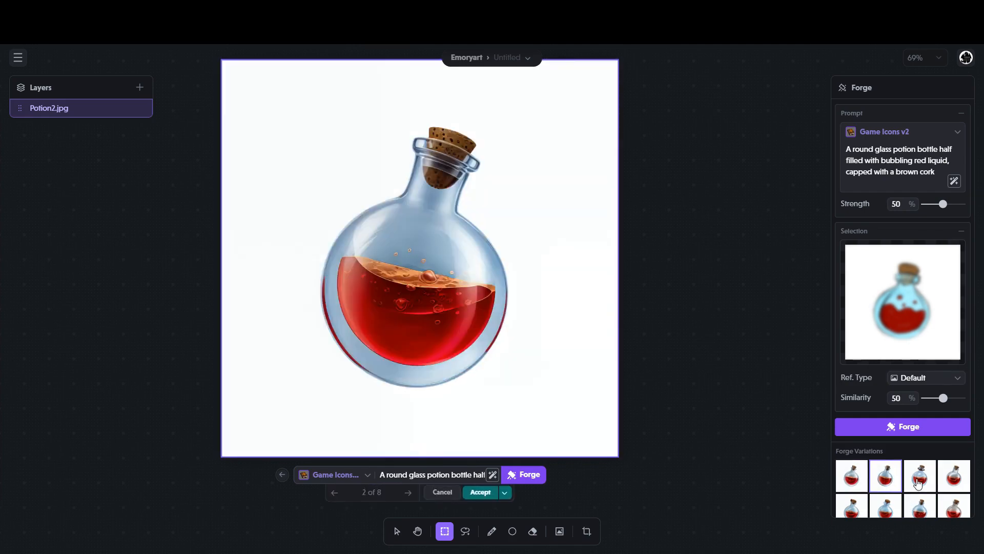
pyautogui.click(950, 481)
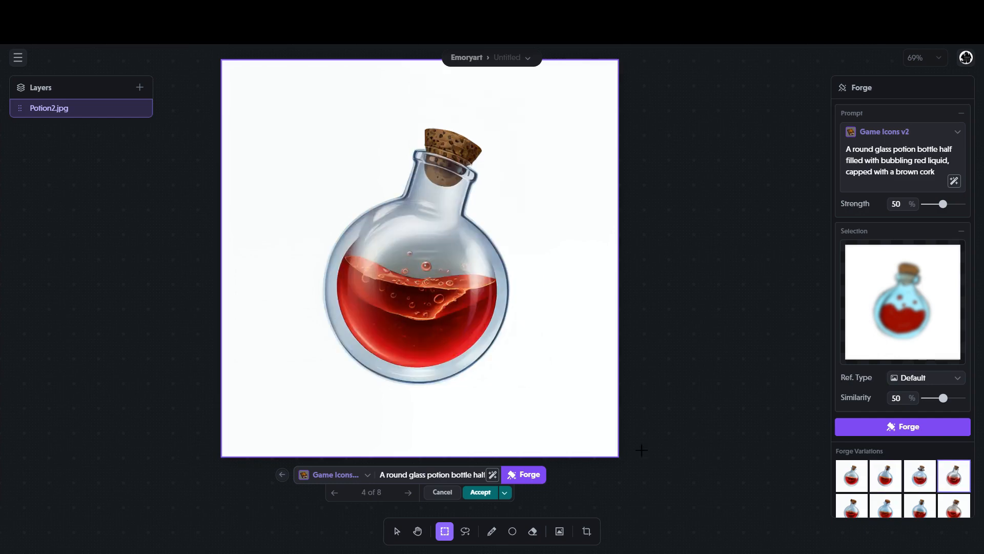
pyautogui.click(479, 493)
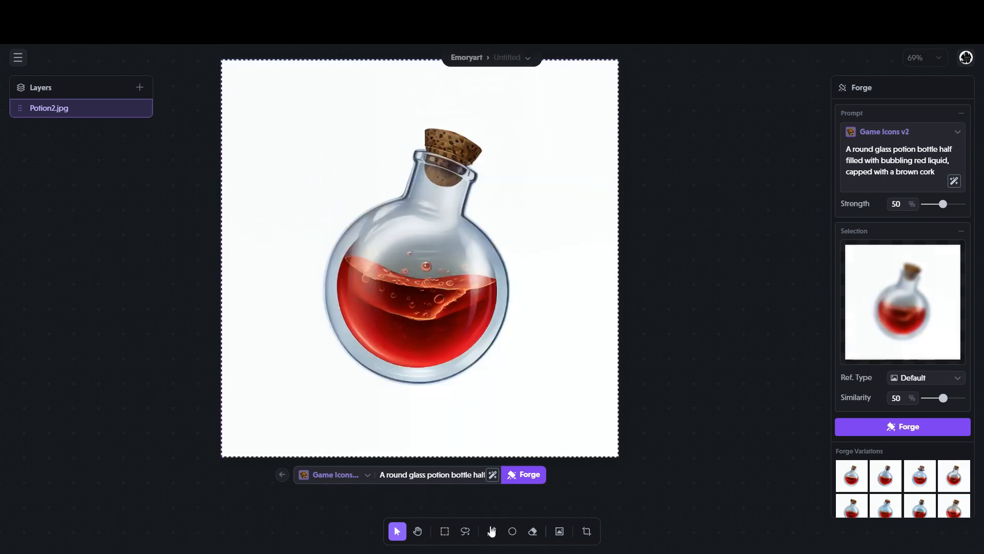
# Step: Lasso the area around the bottle's neck and shoulder, then paint a brown (854D0E) band across the neck's base with brush size 10
pyautogui.click(465, 531)
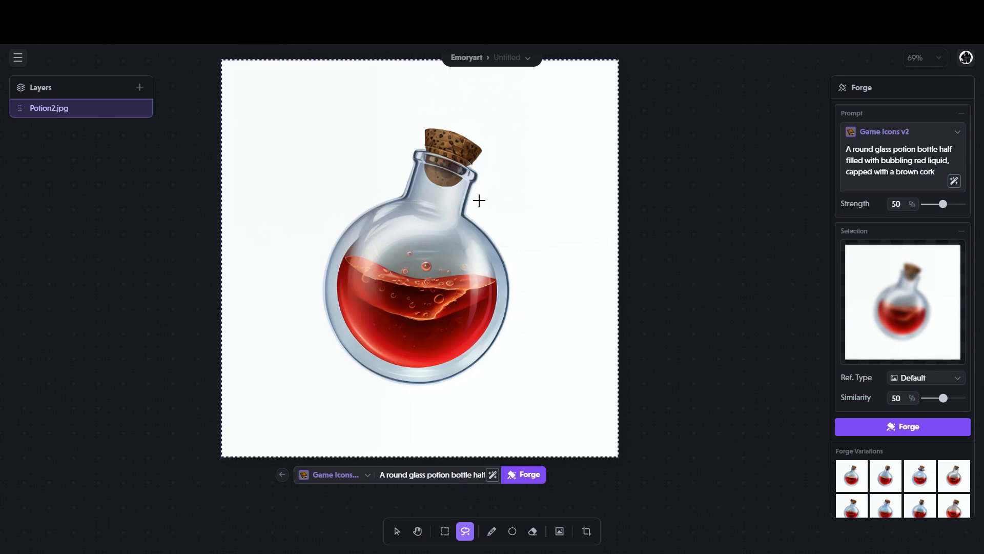
pyautogui.moveTo(400, 181)
pyautogui.mouseDown()
pyautogui.moveTo(475, 192)
pyautogui.moveTo(492, 206)
pyautogui.moveTo(517, 248)
pyautogui.moveTo(506, 273)
pyautogui.moveTo(474, 286)
pyautogui.moveTo(439, 276)
pyautogui.moveTo(408, 244)
pyautogui.moveTo(365, 226)
pyautogui.moveTo(387, 178)
pyautogui.mouseUp()
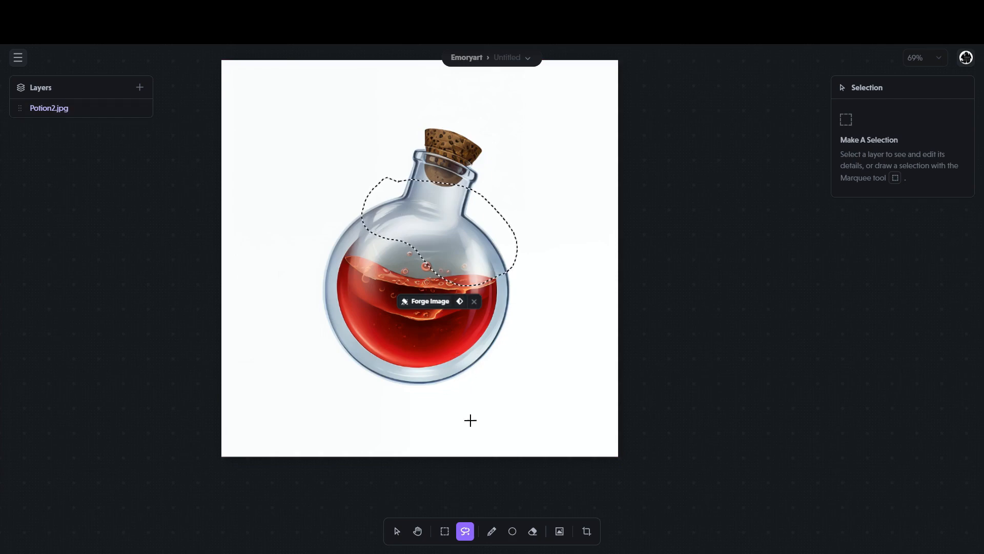
pyautogui.click(491, 532)
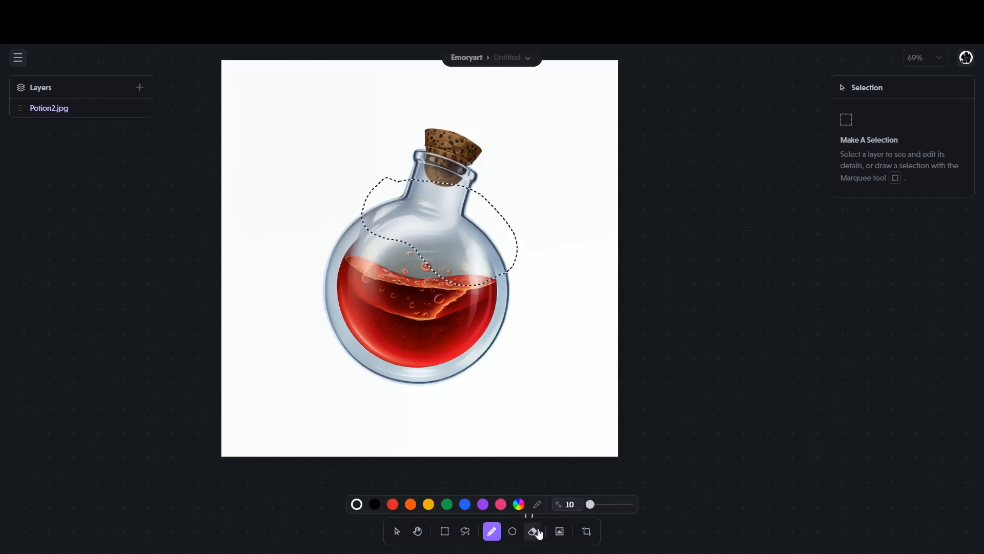
pyautogui.click(519, 504)
pyautogui.click(498, 481)
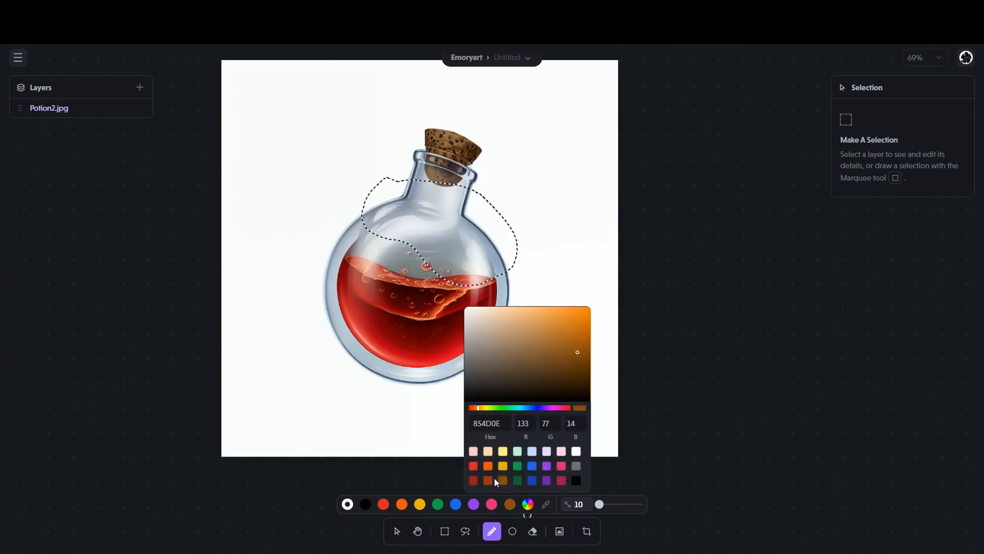
pyautogui.click(496, 480)
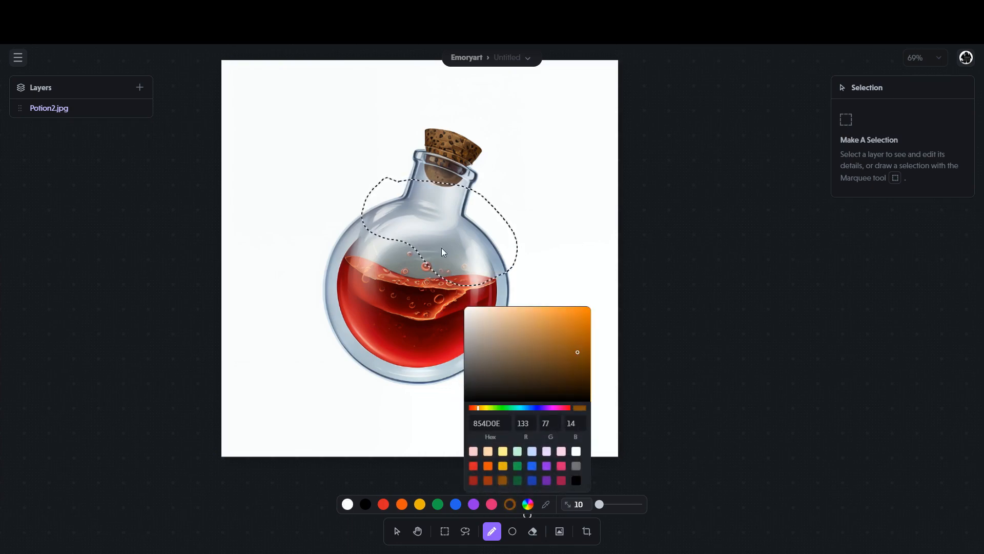
pyautogui.click(408, 197)
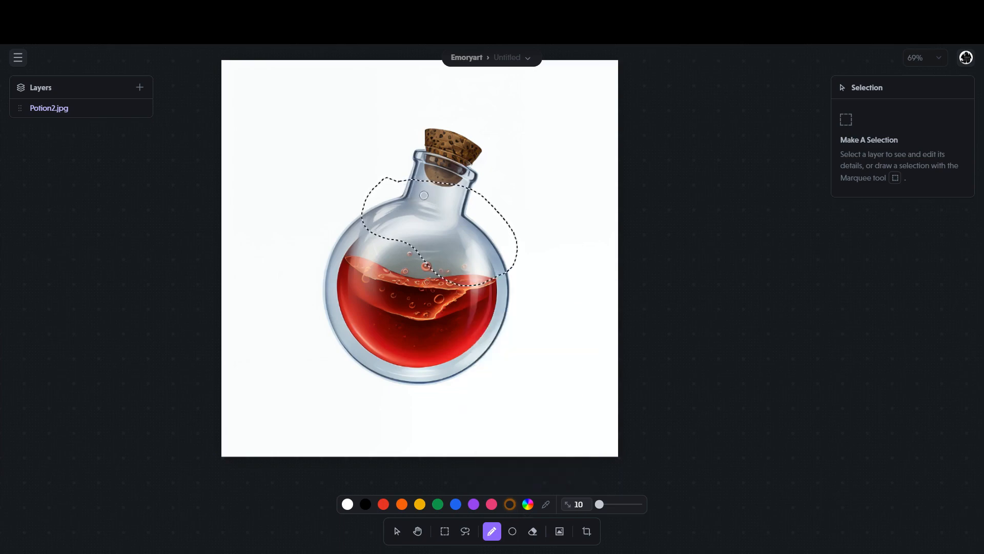
pyautogui.moveTo(399, 196); pyautogui.dragTo(464, 210)
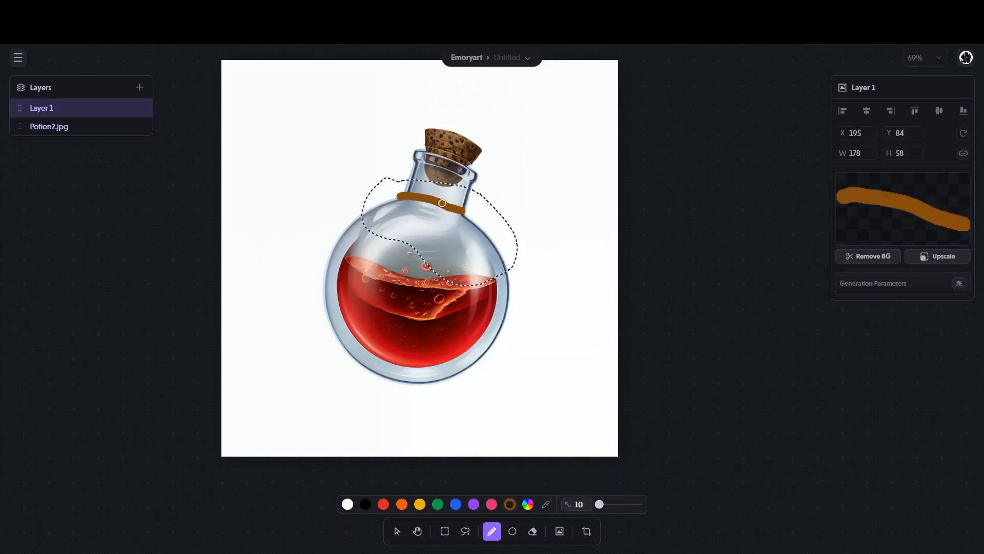
pyautogui.moveTo(399, 194); pyautogui.dragTo(461, 214)
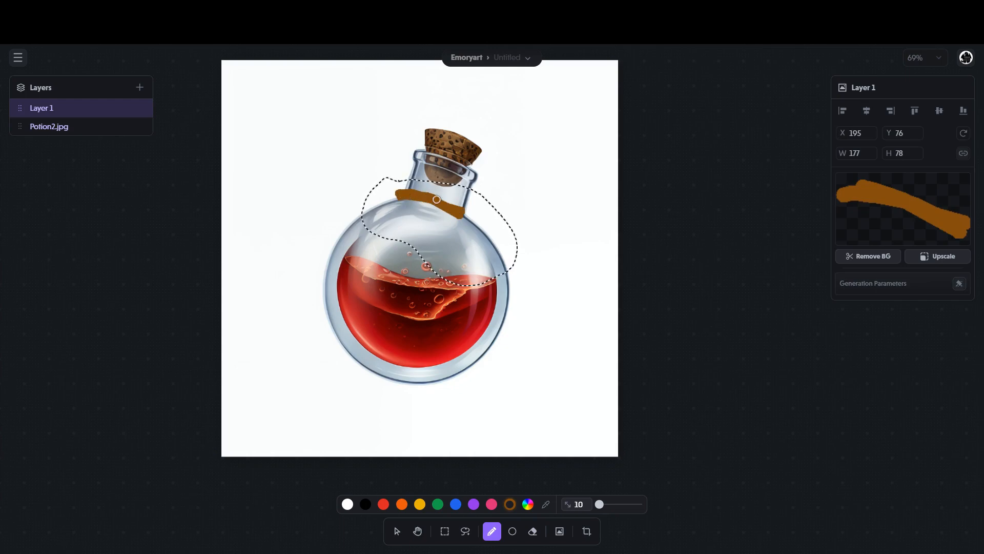
pyautogui.moveTo(398, 194); pyautogui.dragTo(473, 216)
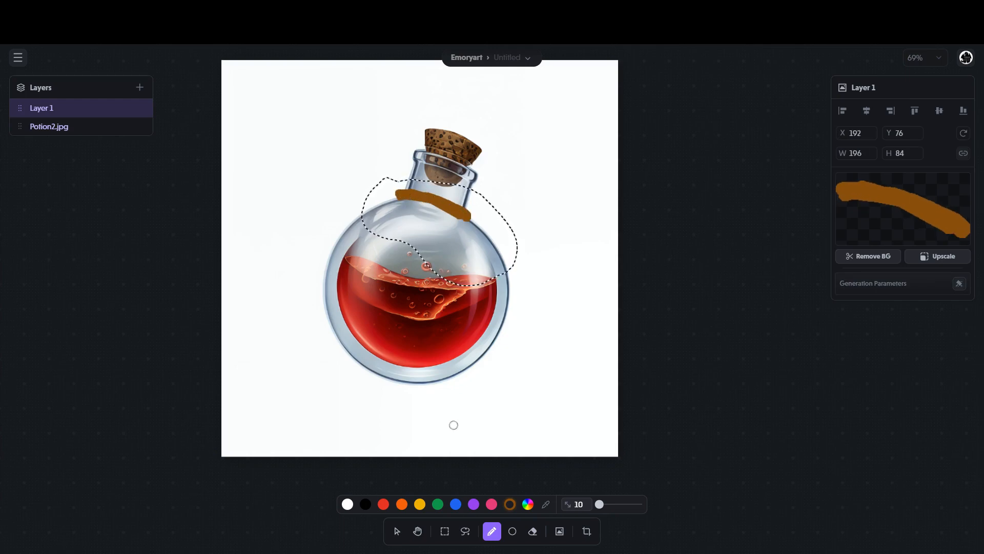
# Step: Paint a green leaf hanging from the lower end of the brown band, reducing the brush size to 2 for the finer strokes
pyautogui.click(438, 503)
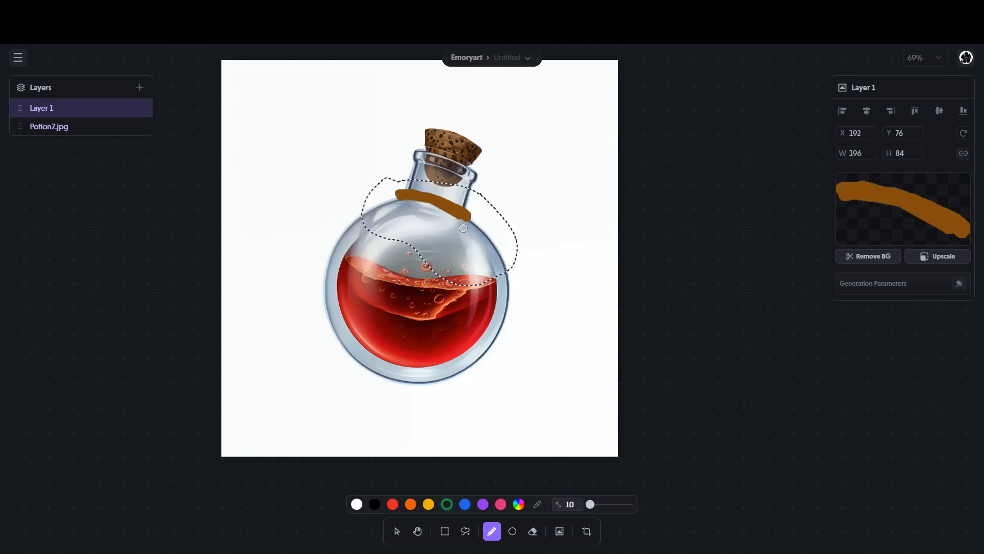
pyautogui.moveTo(461, 224)
pyautogui.mouseDown()
pyautogui.moveTo(461, 217)
pyautogui.moveTo(463, 241)
pyautogui.moveTo(484, 252)
pyautogui.moveTo(467, 225)
pyautogui.moveTo(478, 248)
pyautogui.moveTo(473, 219)
pyautogui.moveTo(493, 240)
pyautogui.mouseUp()
pyautogui.press(']')
pyautogui.press(']')
pyautogui.press(']')
pyautogui.press(']')
pyautogui.press(']')
pyautogui.press(']')
pyautogui.press('[')
pyautogui.press('[')
pyautogui.press('[')
pyautogui.press('[')
pyautogui.press('[')
pyautogui.press('[')
pyautogui.press('[')
pyautogui.press('[')
pyautogui.press('[')
pyautogui.press('[')
pyautogui.press(']')
pyautogui.press(']')
pyautogui.press(']')
pyautogui.press(']')
pyautogui.press(']')
pyautogui.press('[')
pyautogui.press('[')
pyautogui.press('[')
pyautogui.press('[')
pyautogui.press('[')
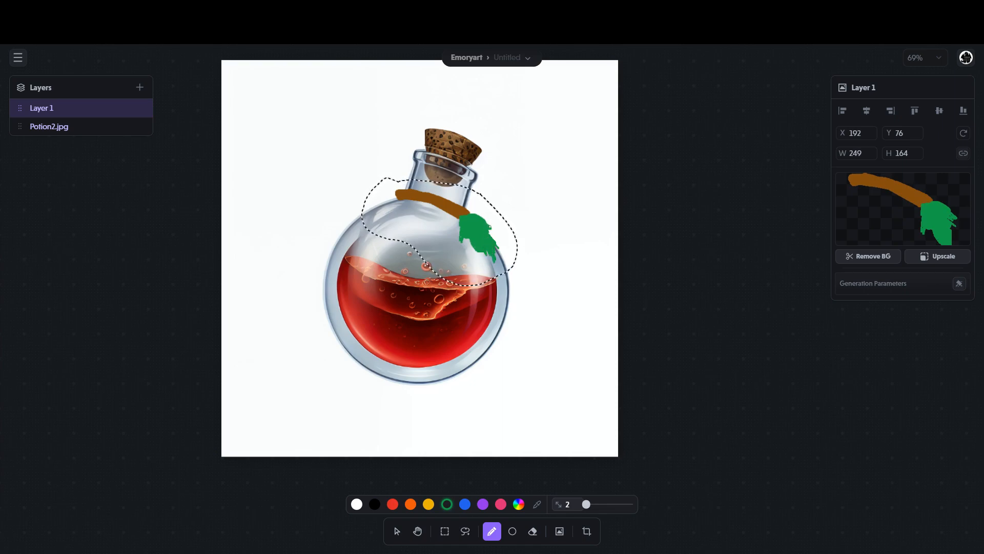
pyautogui.moveTo(487, 224); pyautogui.dragTo(464, 232)
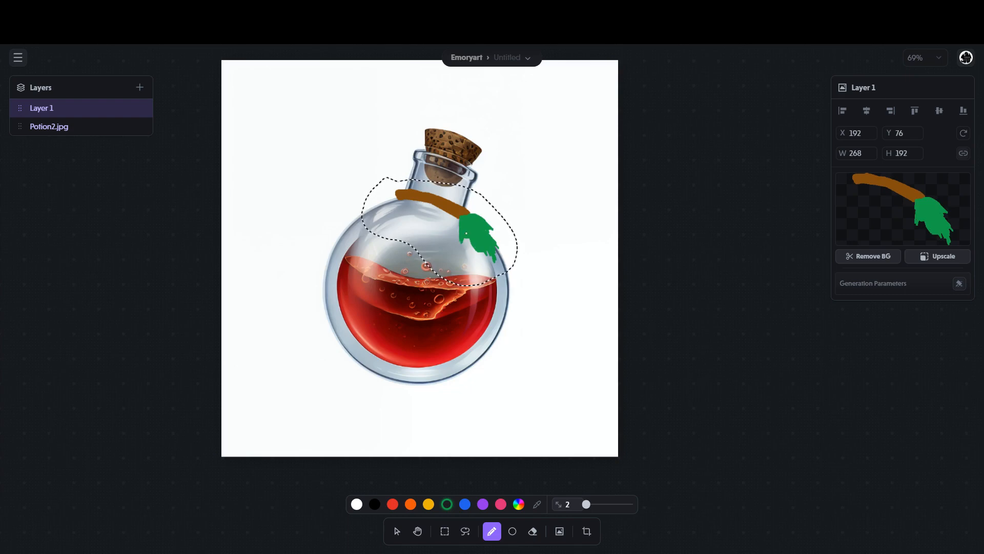
# Step: Touch up the painted leaf and extend the forge prompt with "woven brown string tied around the stem with a green leaf"
pyautogui.moveTo(476, 254); pyautogui.dragTo(494, 250)
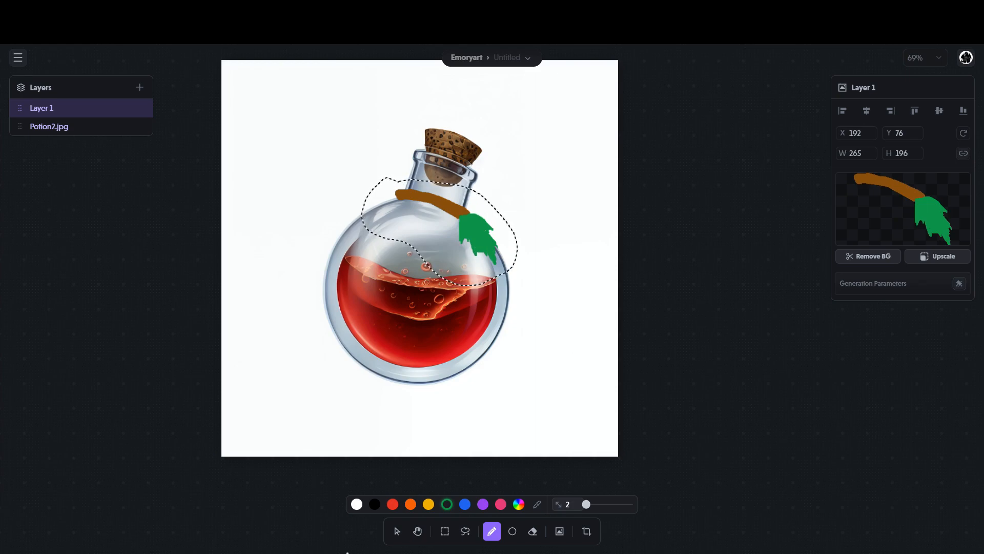
pyautogui.click(959, 284)
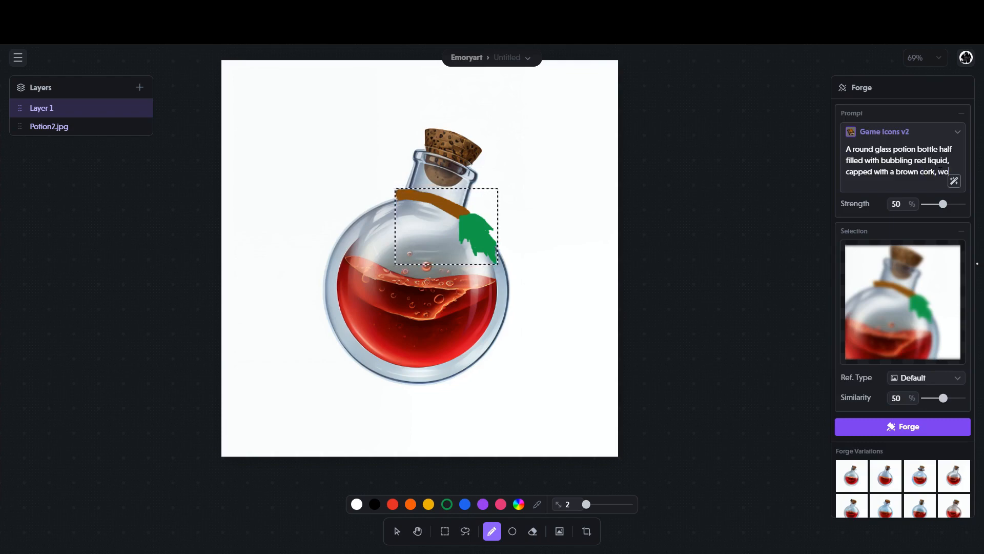
pyautogui.write('n brown string tied around')
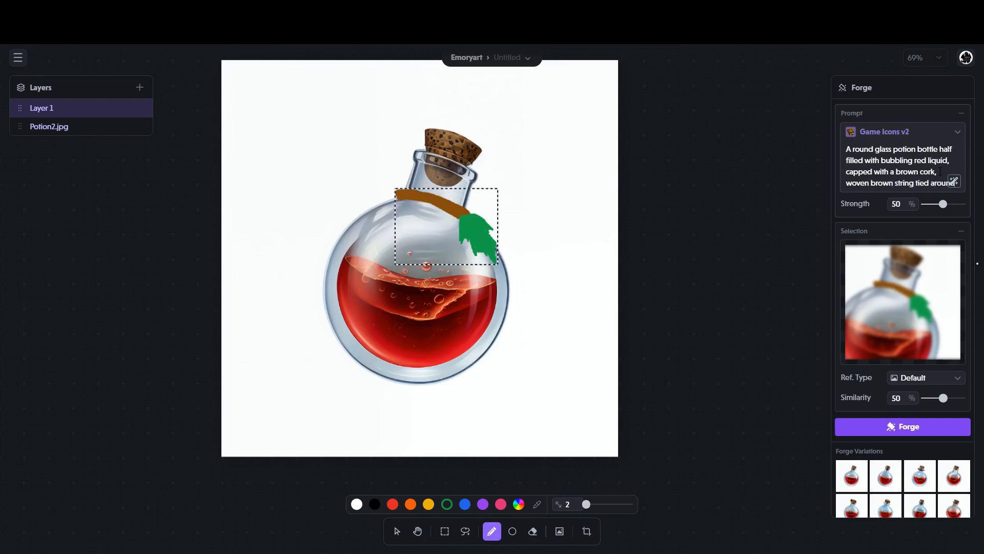
pyautogui.write('the stem with a')
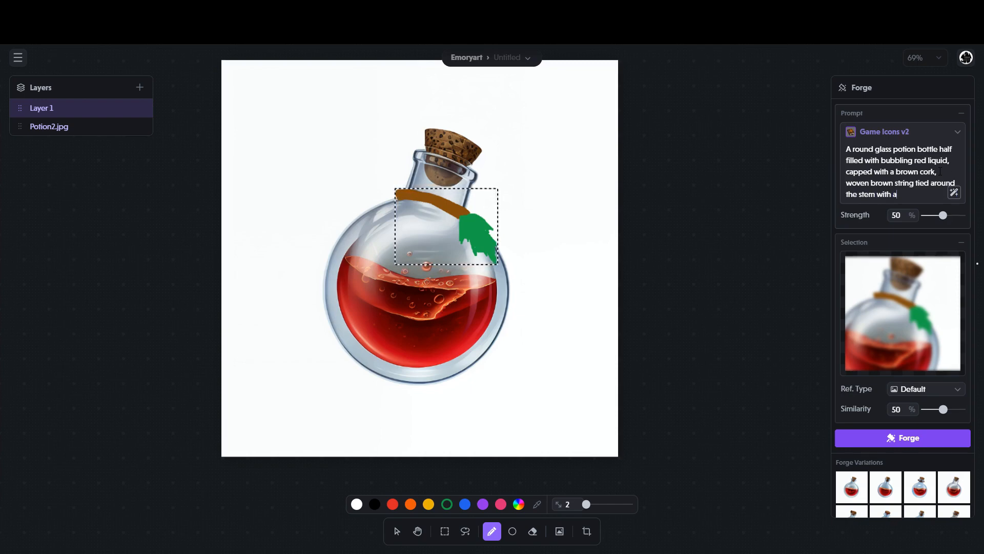
pyautogui.write(' green leaf')
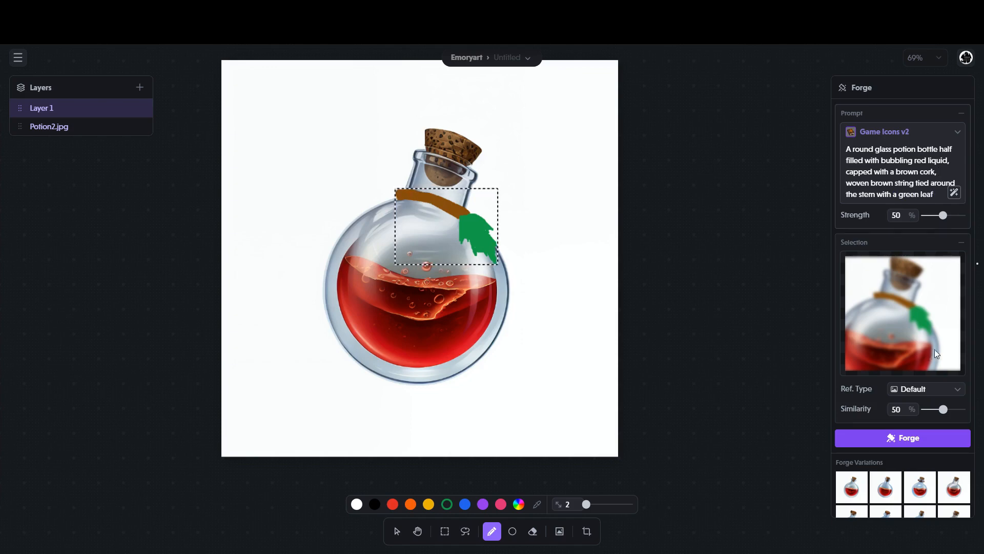
# Step: Forge the painted string and leaf area at 50% similarity and preview the first, third and fourth variations
pyautogui.click(909, 437)
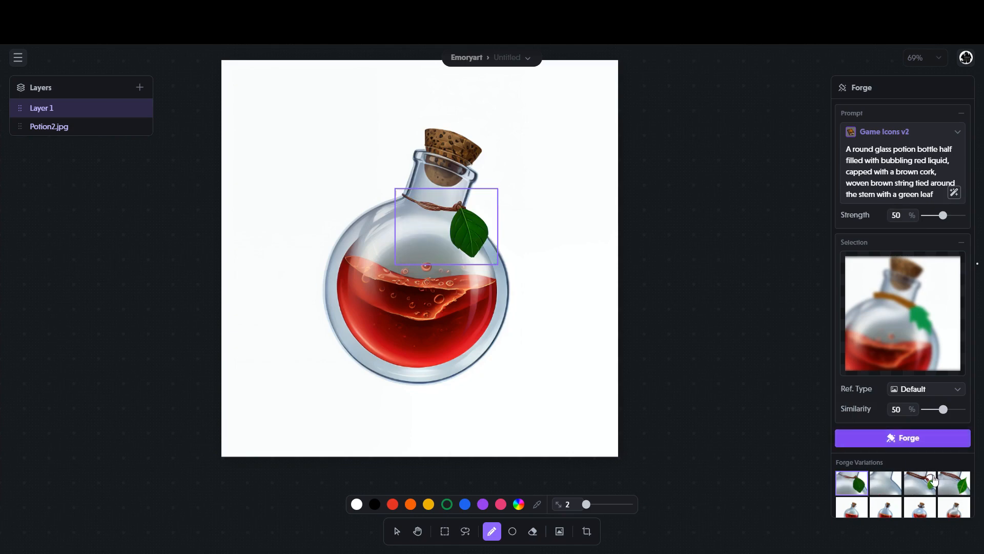
pyautogui.click(859, 486)
pyautogui.click(920, 484)
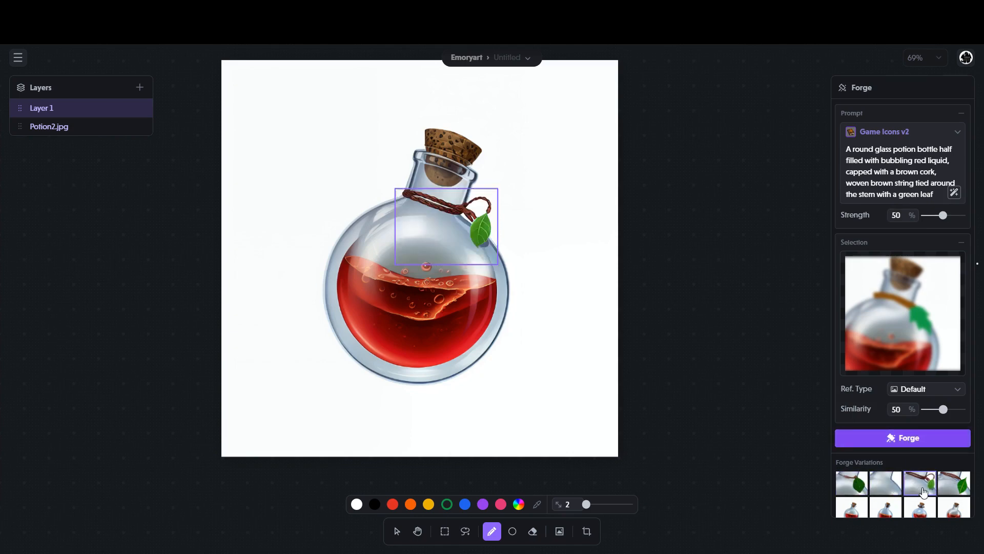
pyautogui.click(957, 486)
# Step: Forge another batch with the same prompt and settings and preview its variations up to the fourth
pyautogui.click(903, 433)
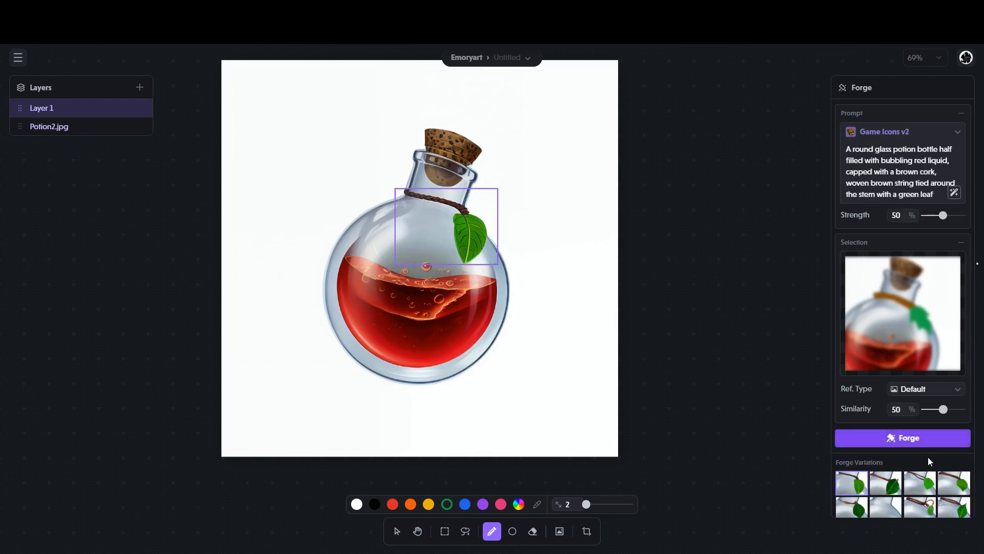
pyautogui.click(885, 486)
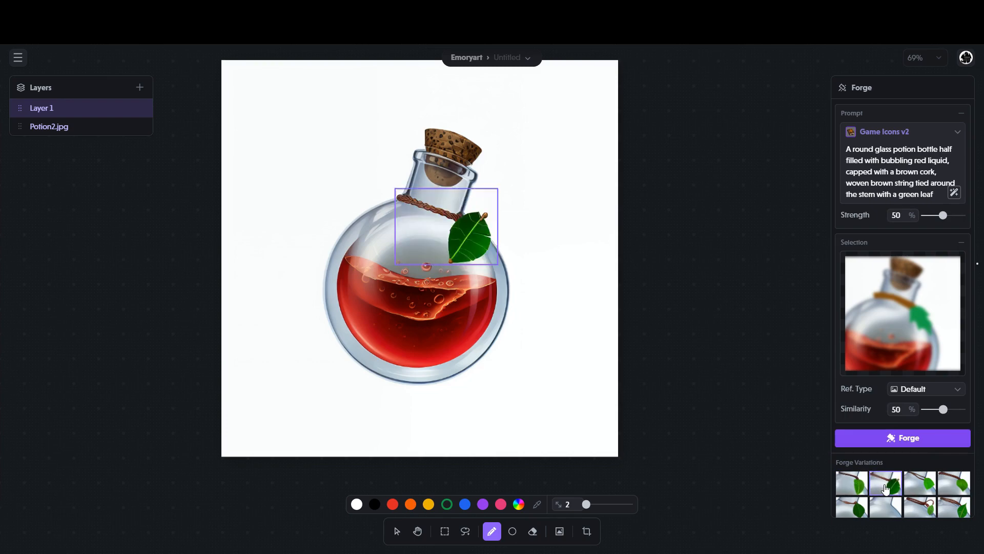
pyautogui.click(920, 485)
pyautogui.click(956, 486)
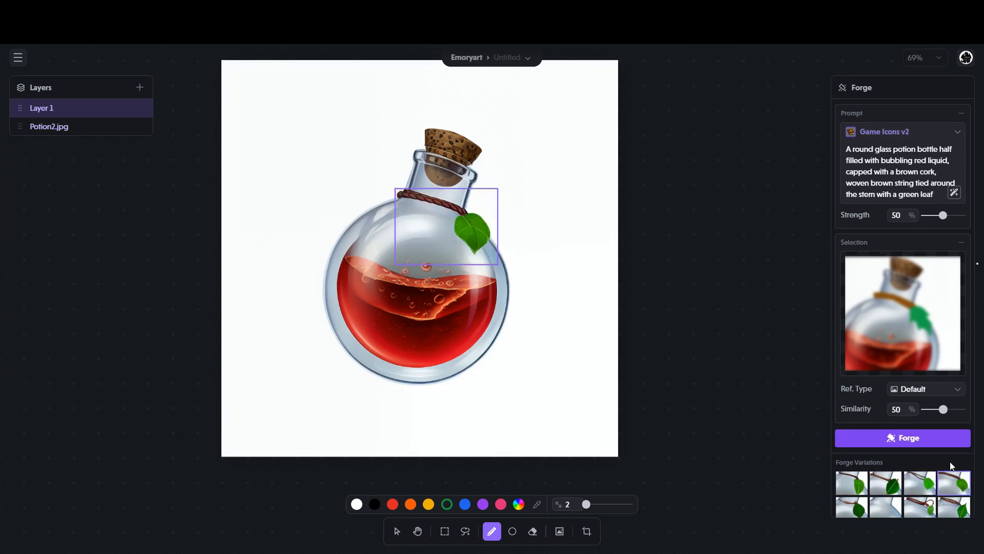
# Step: Forge the string and leaf area at 75% similarity and, after comparing all four variations, select the first one
pyautogui.moveTo(943, 409); pyautogui.dragTo(953, 410)
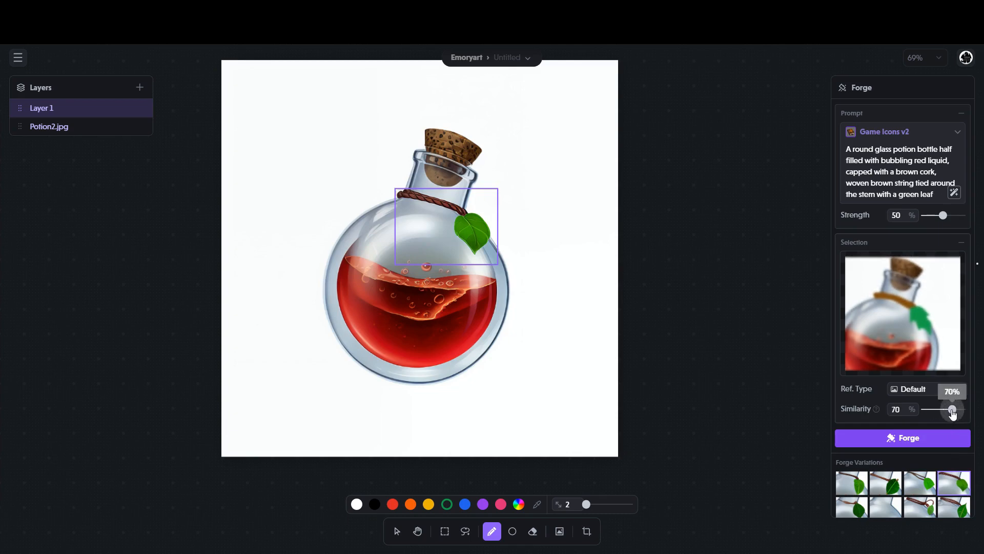
pyautogui.moveTo(955, 413); pyautogui.dragTo(957, 411)
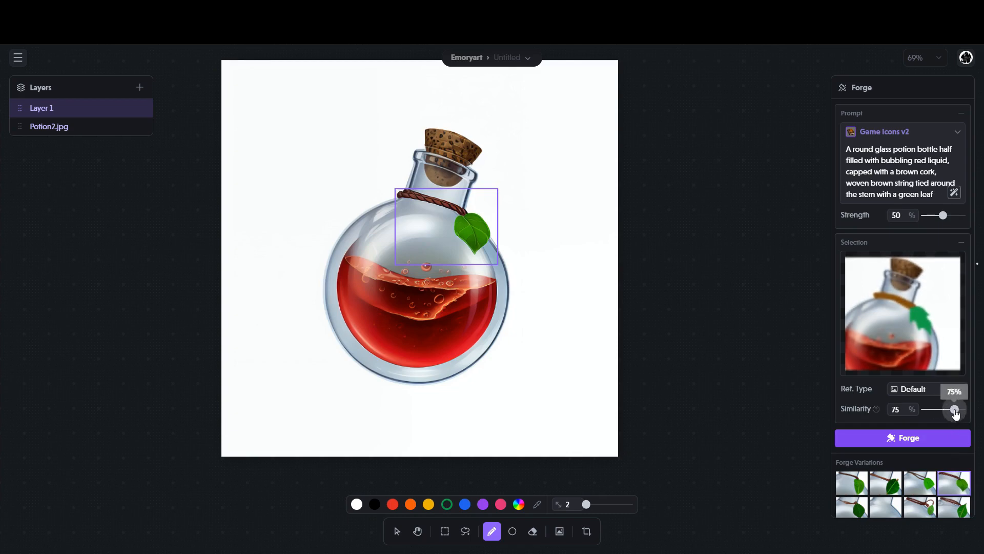
pyautogui.click(929, 435)
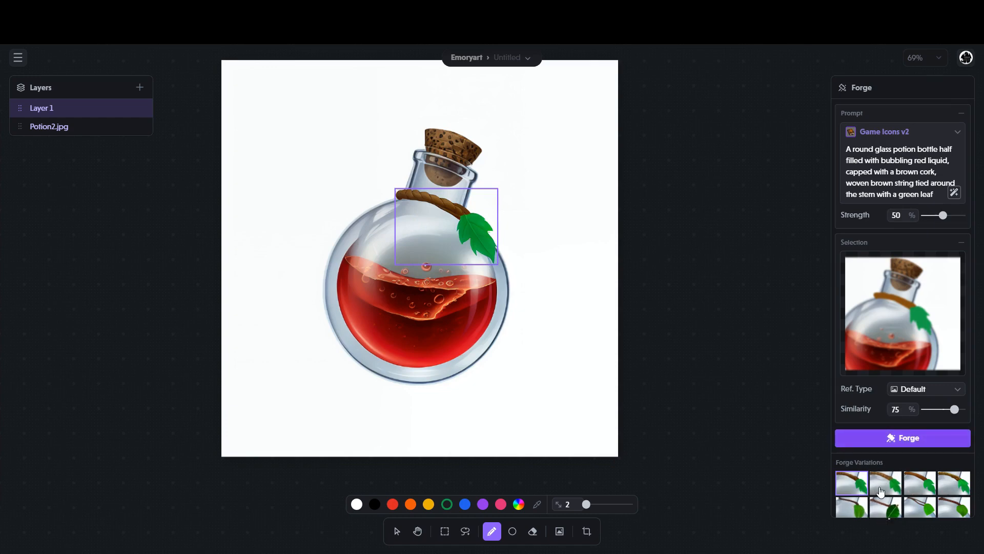
pyautogui.click(881, 492)
pyautogui.click(919, 490)
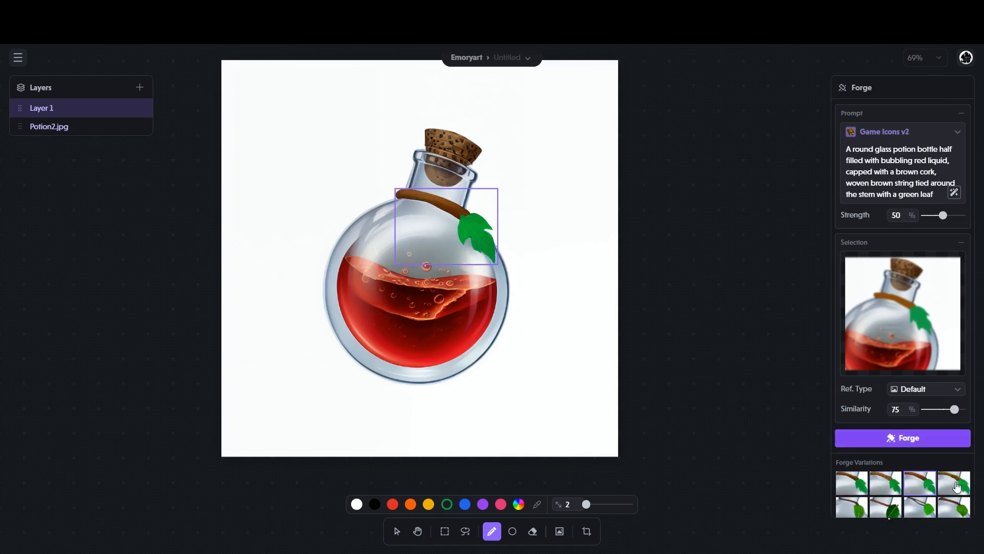
pyautogui.click(955, 486)
pyautogui.click(923, 486)
pyautogui.click(885, 487)
pyautogui.click(846, 485)
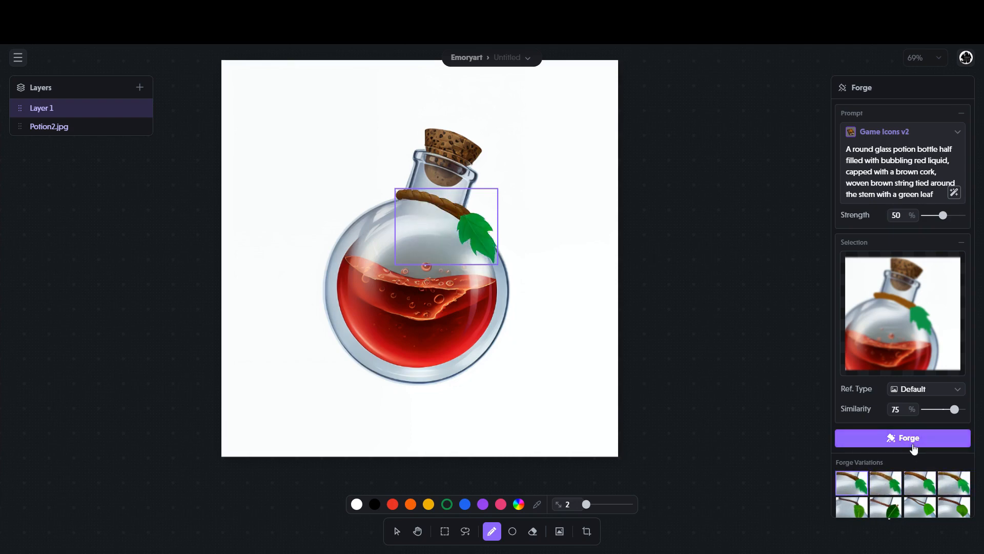
# Step: Forge one more batch at 75% similarity, compare its variations and return to the first variation of the previous batch
pyautogui.click(912, 444)
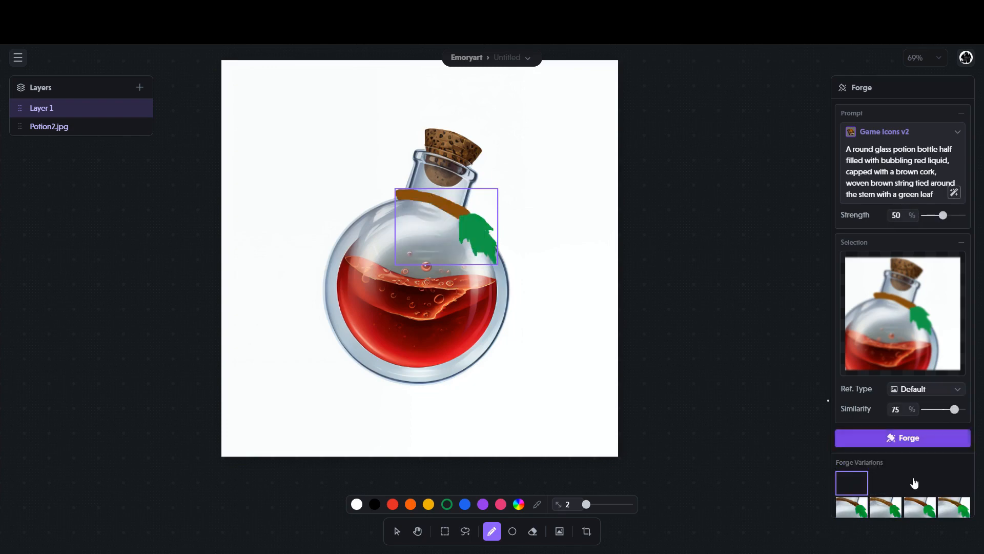
pyautogui.scroll(-2, 914, 482)
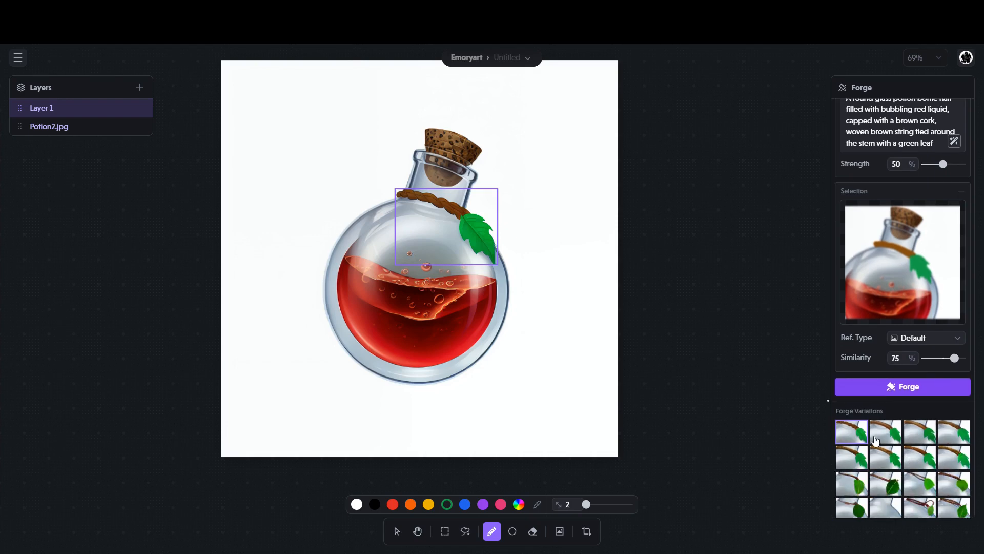
pyautogui.click(919, 433)
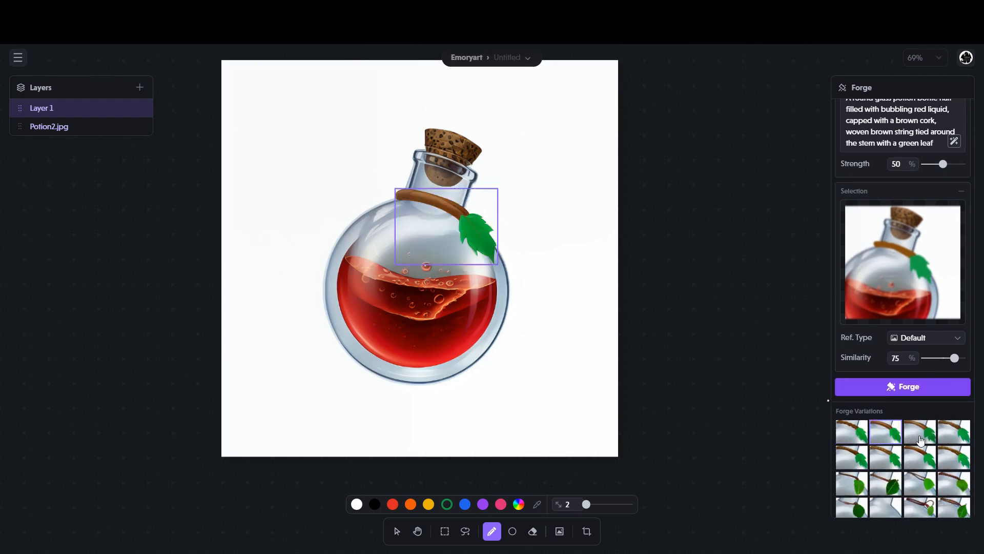
pyautogui.click(954, 437)
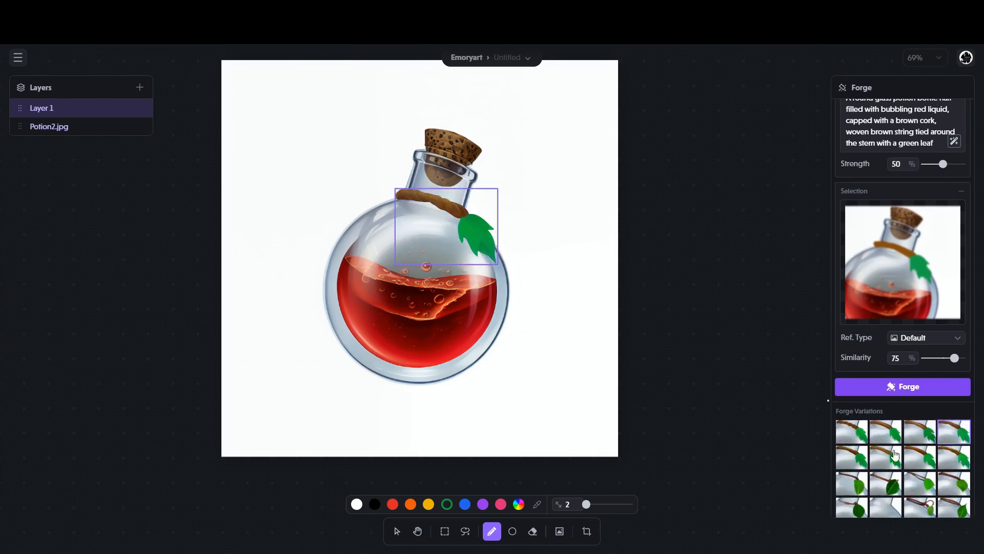
pyautogui.click(853, 457)
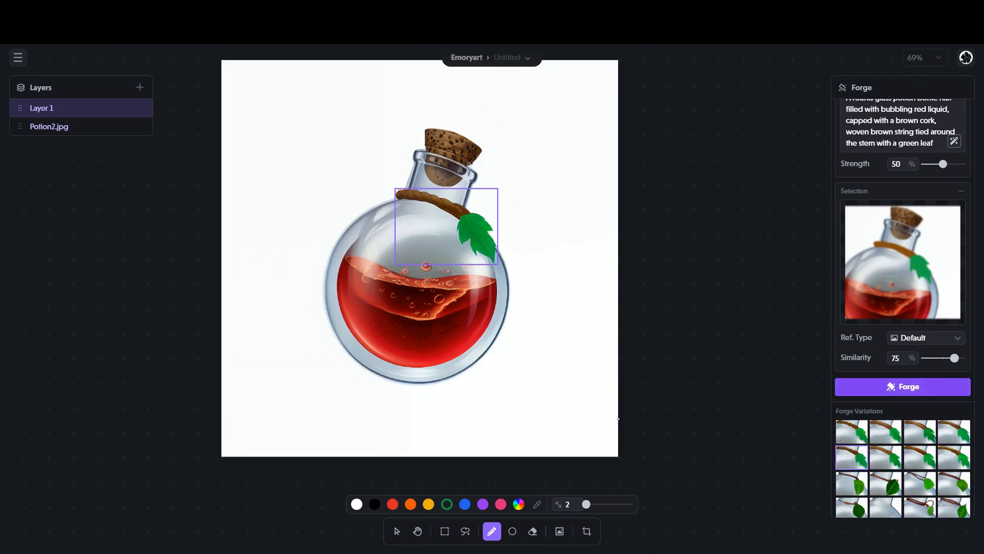
# Step: Check the forge preview against the layers by switching the visibility of Layer 1 and Potion2.jpg off and on
pyautogui.scroll(3, 728, 407)
pyautogui.scroll(-3, 727, 407)
pyautogui.scroll(1, 727, 407)
pyautogui.click(139, 109)
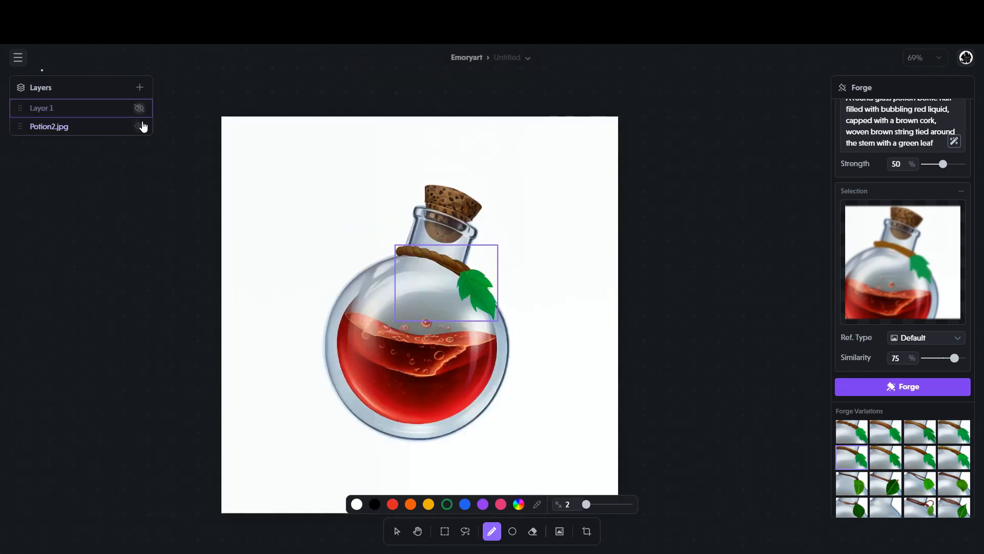
pyautogui.click(140, 127)
pyautogui.click(139, 127)
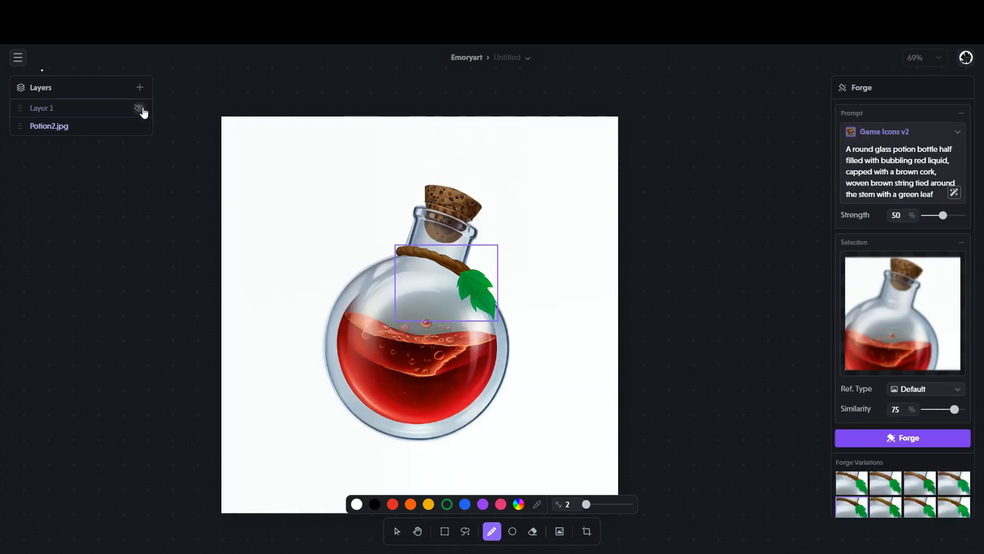
pyautogui.click(139, 109)
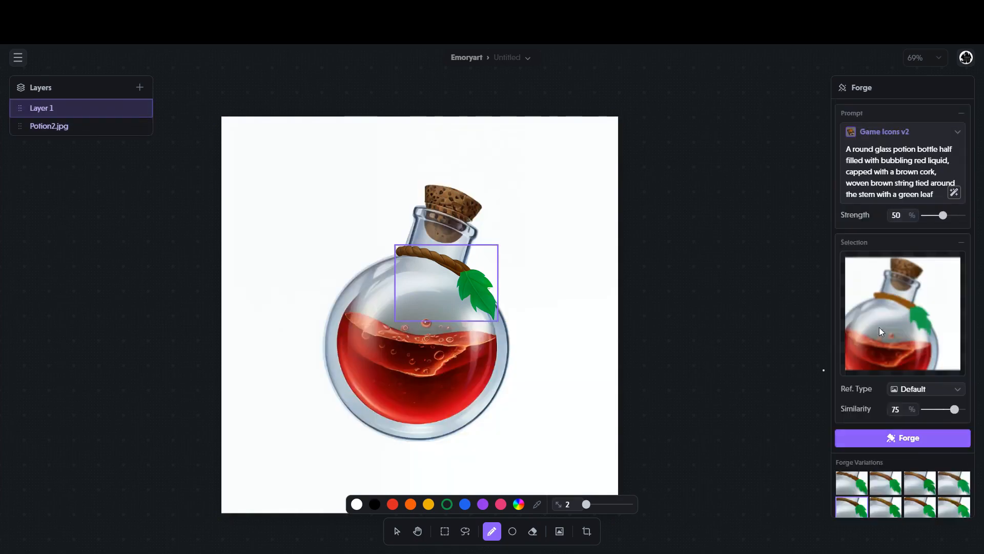
pyautogui.scroll(-1, 577, 406)
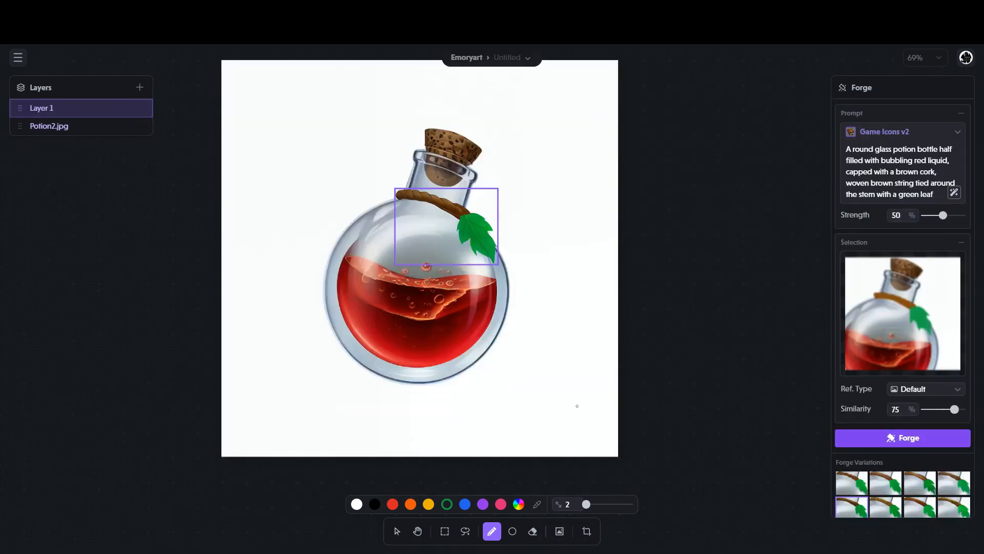
pyautogui.scroll(-3, 903, 469)
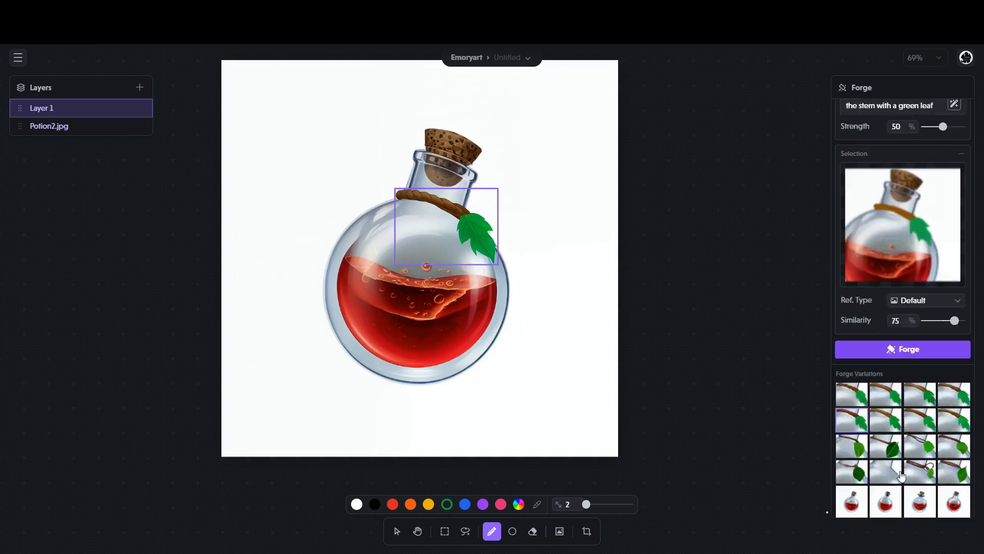
pyautogui.scroll(3, 894, 455)
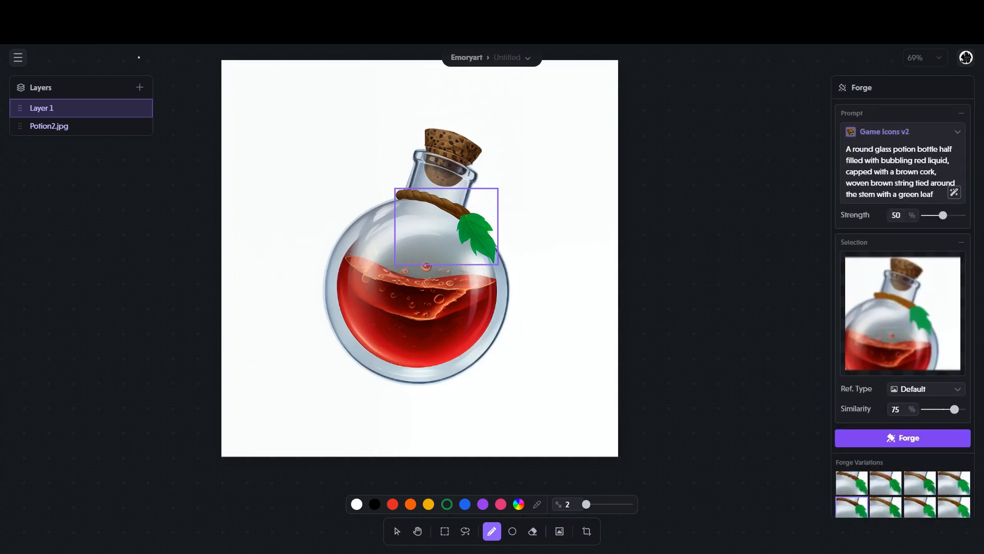
# Step: Accept the selected forge variation with the braided string and lobed leaf, and clear the selection
pyautogui.click(397, 531)
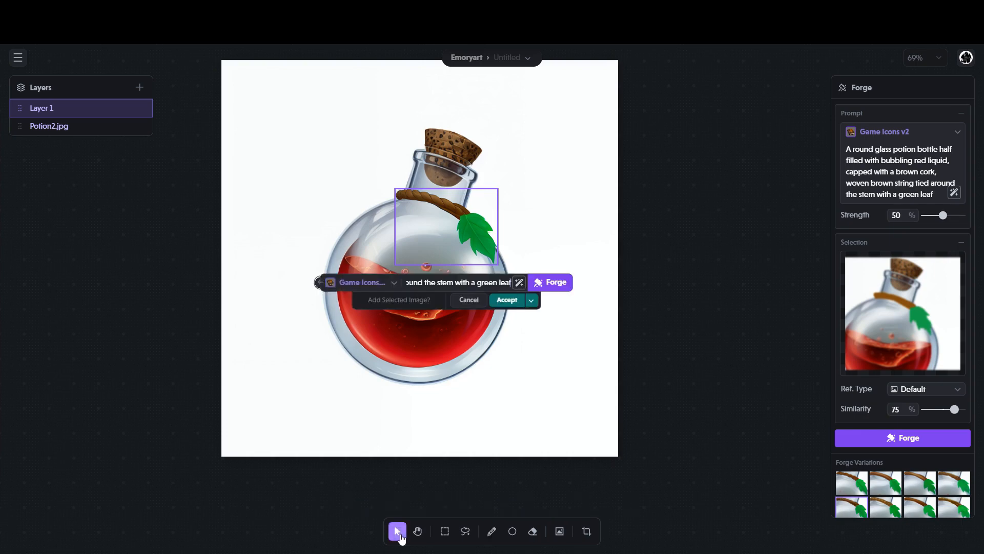
pyautogui.click(508, 300)
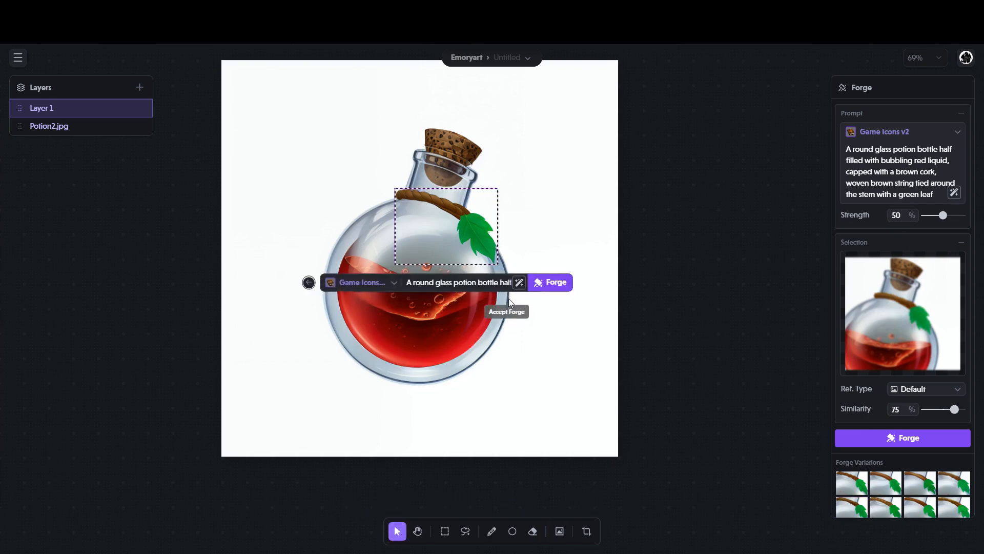
pyautogui.click(660, 292)
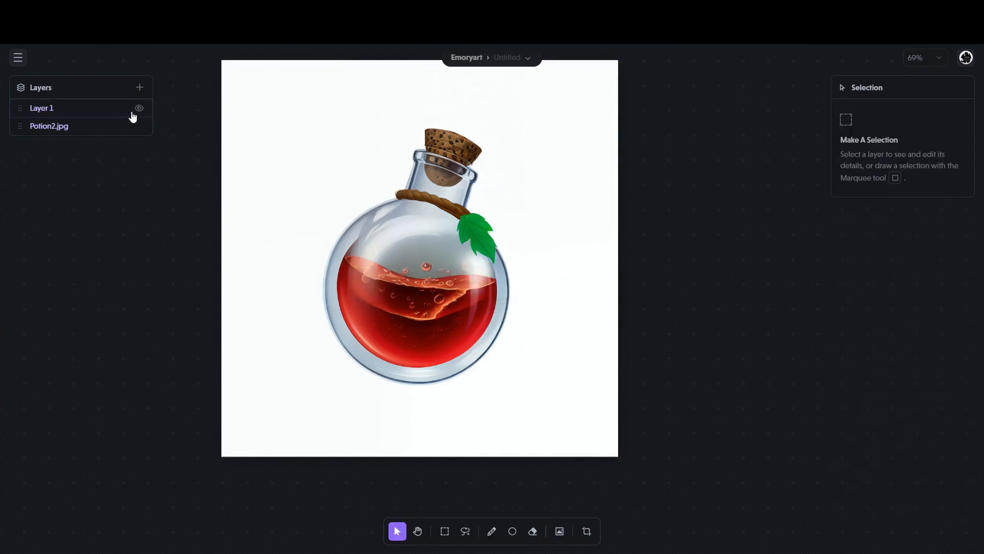
# Step: Hide and show Layer 1 and Potion2.jpg in turn to examine what each layer contains
pyautogui.click(139, 109)
pyautogui.click(138, 109)
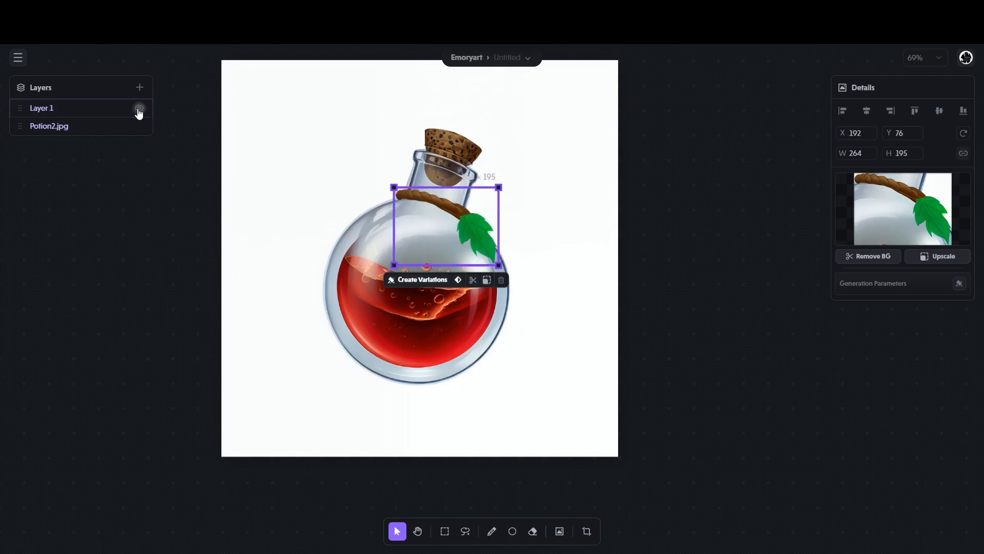
pyautogui.click(139, 127)
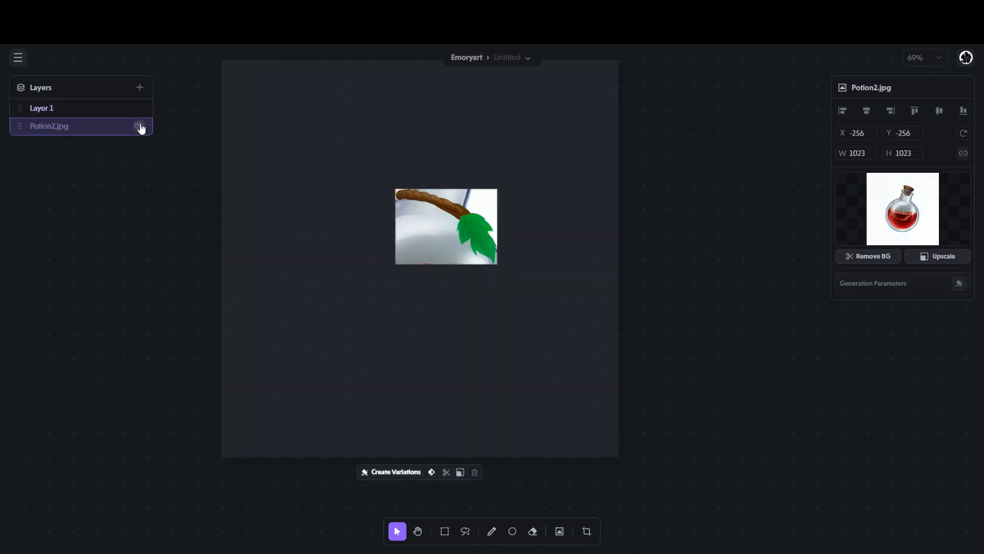
pyautogui.click(140, 127)
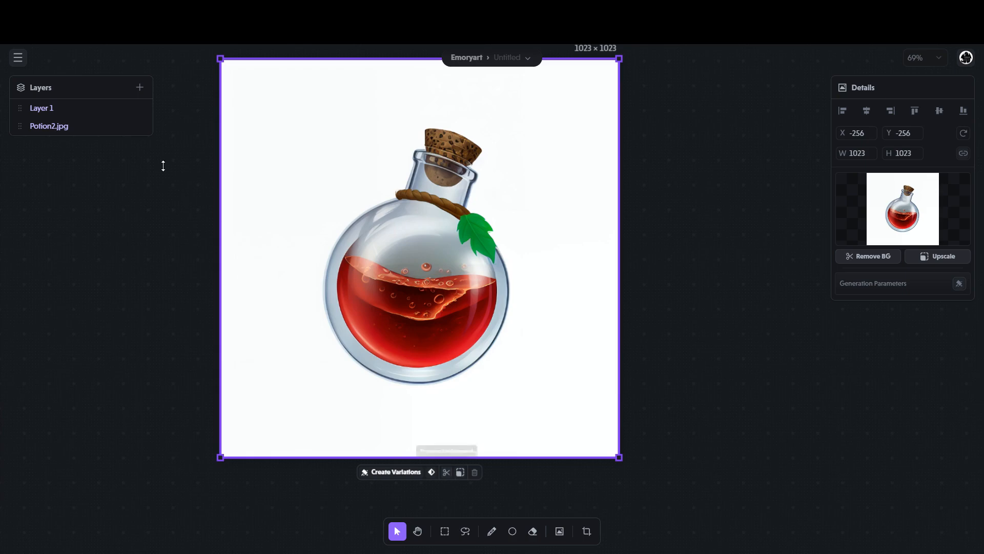
# Step: Remove the background from the Potion2.jpg layer and select Layer 1
pyautogui.click(70, 128)
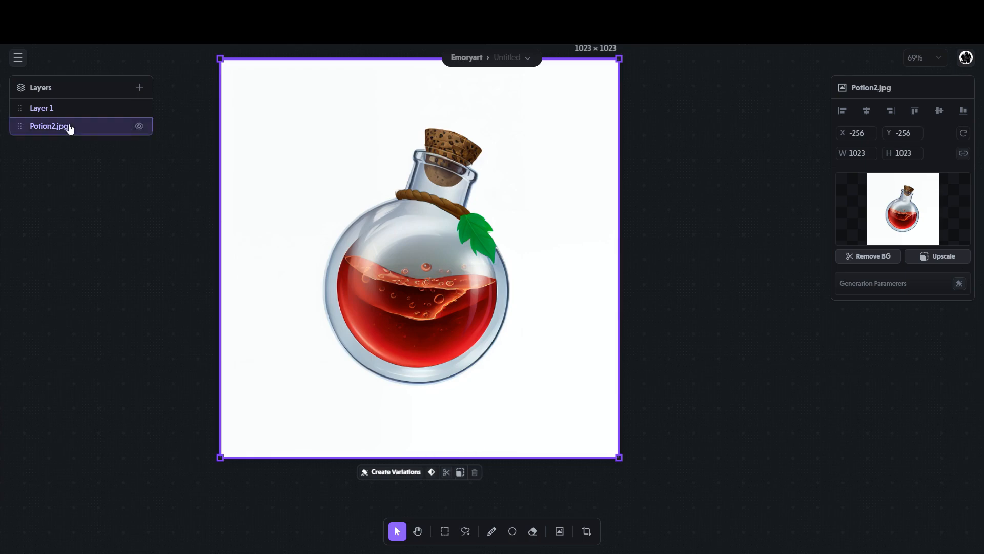
pyautogui.click(447, 473)
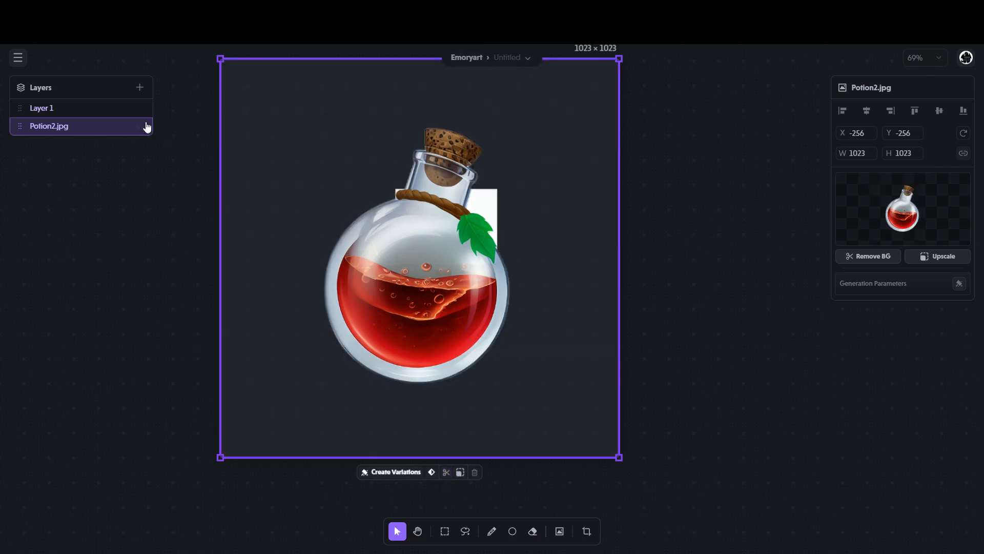
pyautogui.click(88, 110)
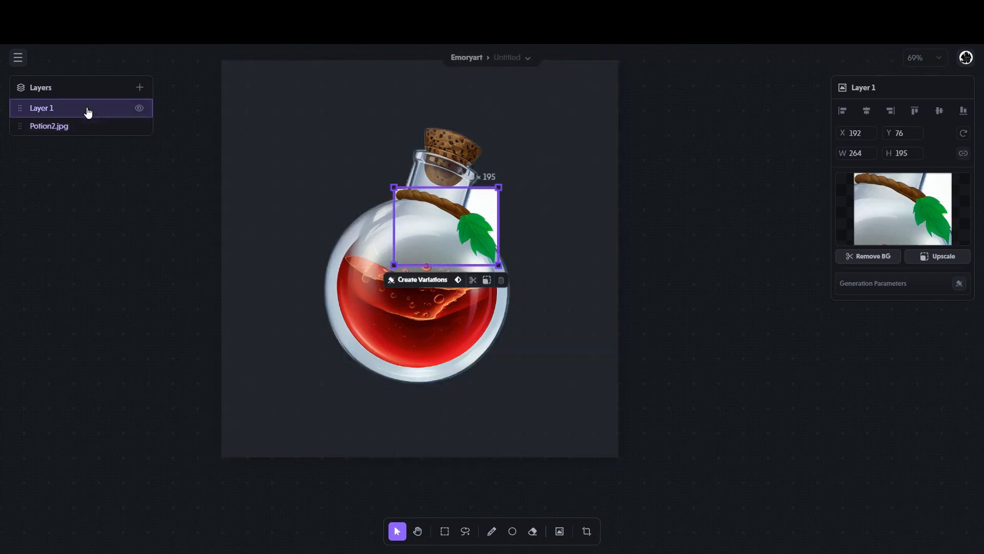
# Step: Remove the background from Layer 1 and check the string-and-leaf cutout by switching the layer's visibility
pyautogui.click(473, 282)
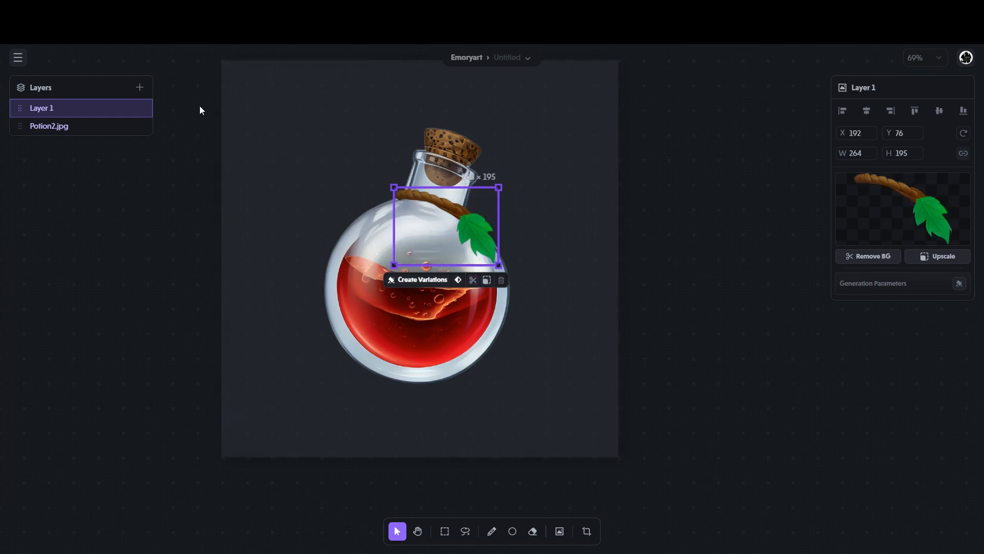
pyautogui.click(139, 109)
pyautogui.click(139, 109)
pyautogui.click(139, 109)
pyautogui.click(139, 109)
pyautogui.click(169, 235)
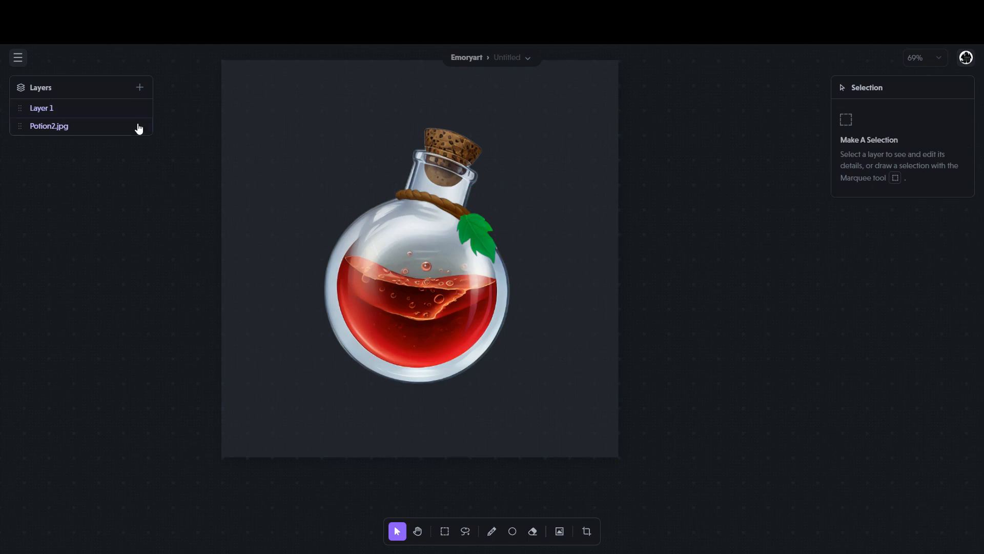
pyautogui.click(141, 109)
pyautogui.click(145, 110)
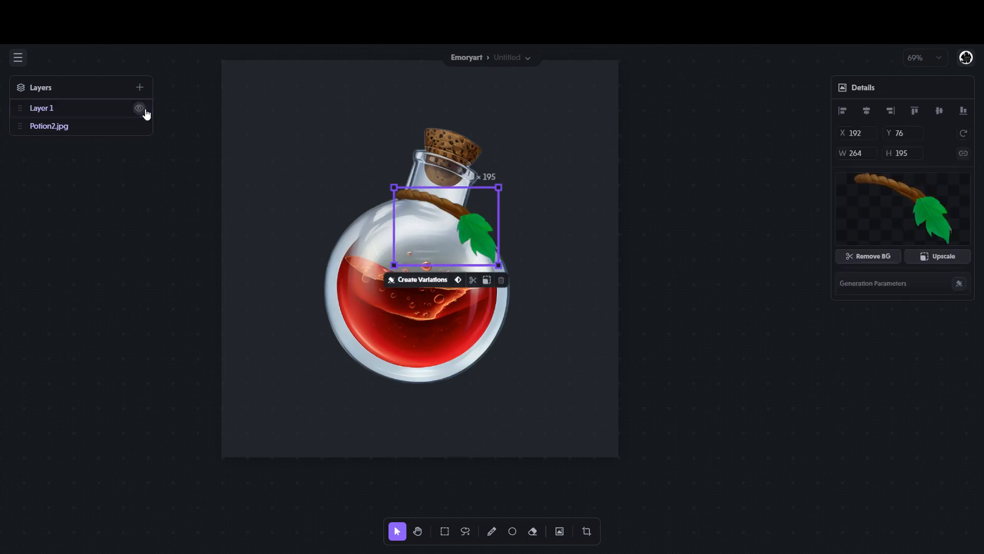
pyautogui.click(175, 317)
pyautogui.scroll(2, 795, 383)
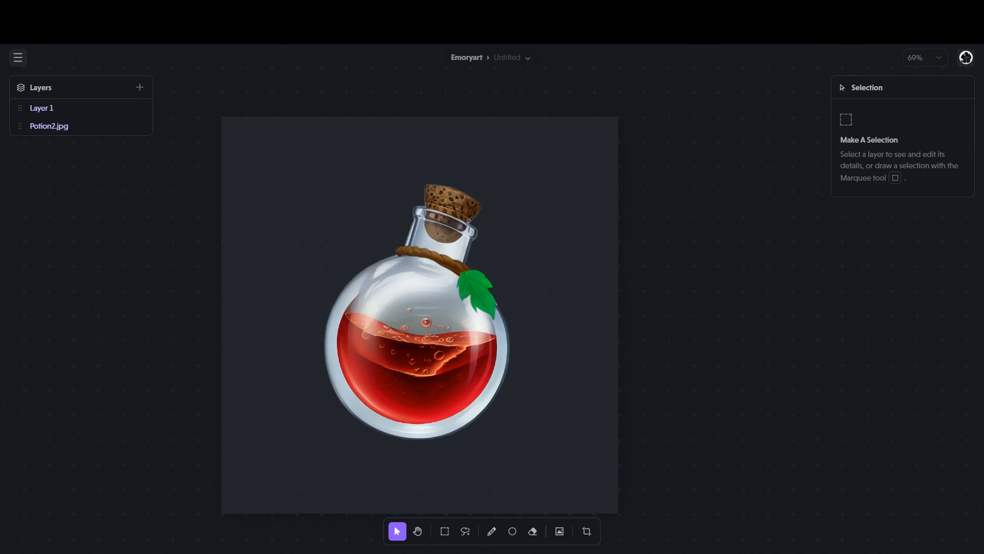
pyautogui.click(420, 315)
pyautogui.click(177, 309)
# Step: Hide Layer 1 and download the bottle on its own as a PNG
pyautogui.click(139, 107)
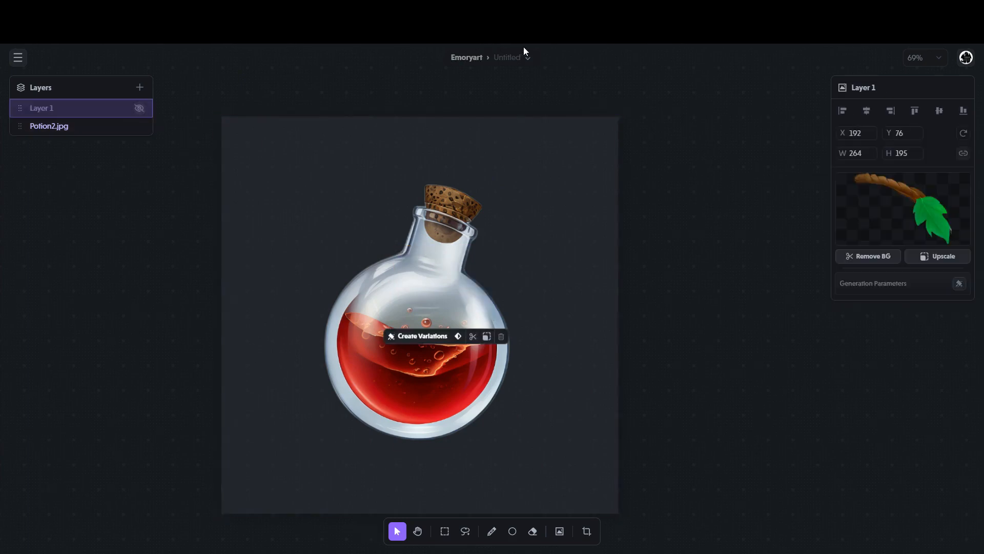
pyautogui.click(527, 59)
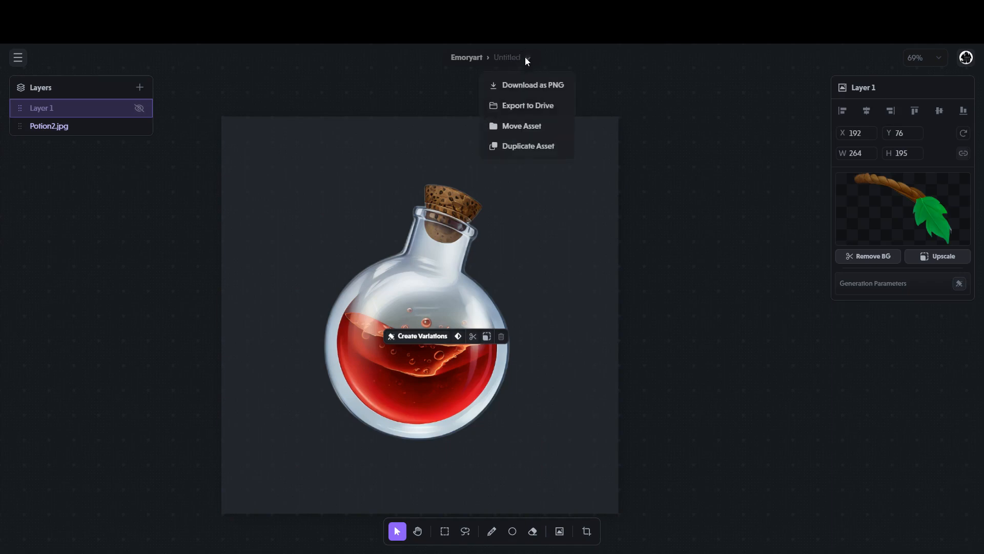
pyautogui.click(545, 91)
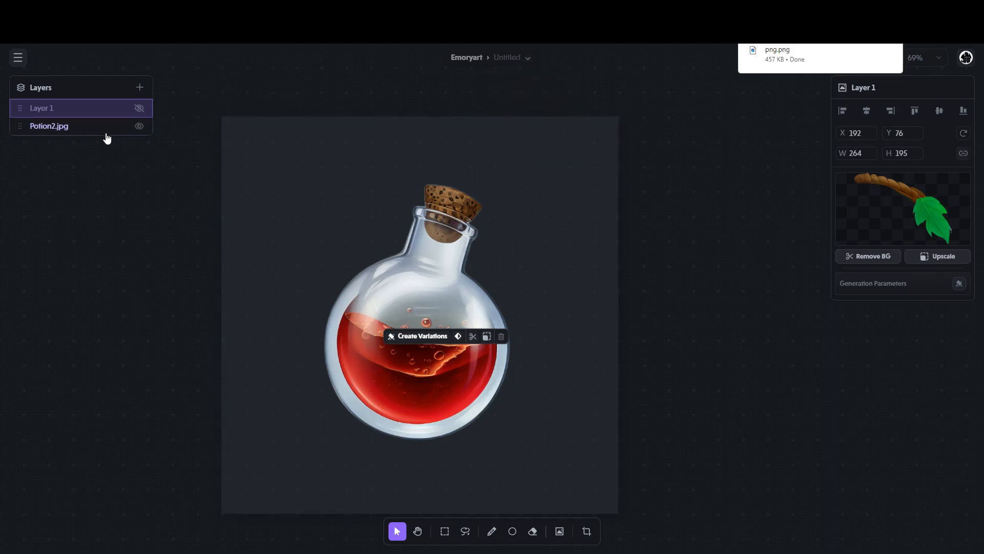
# Step: Hide Potion2.jpg, show Layer 1 and download the string and leaf separately as a PNG
pyautogui.click(139, 126)
pyautogui.click(139, 108)
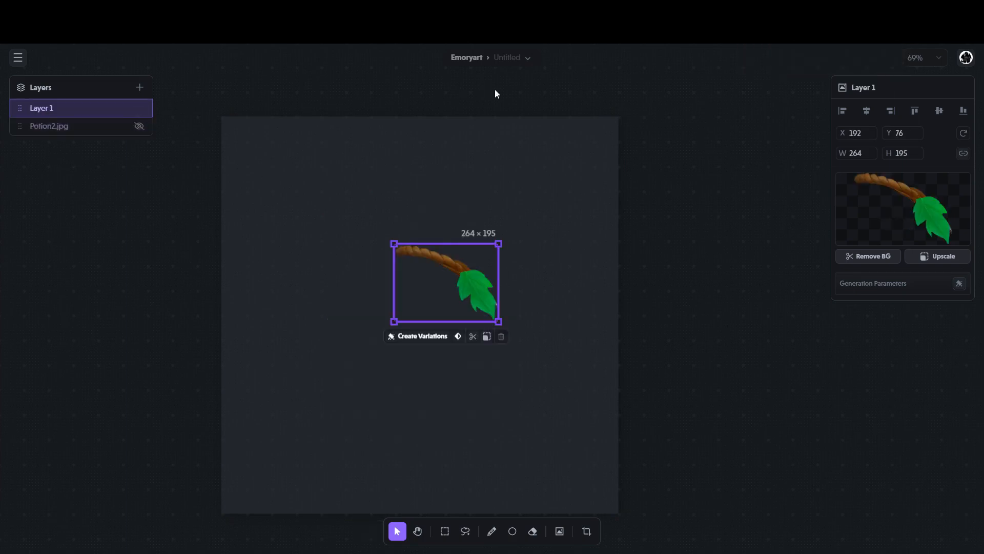
pyautogui.click(528, 59)
pyautogui.click(530, 85)
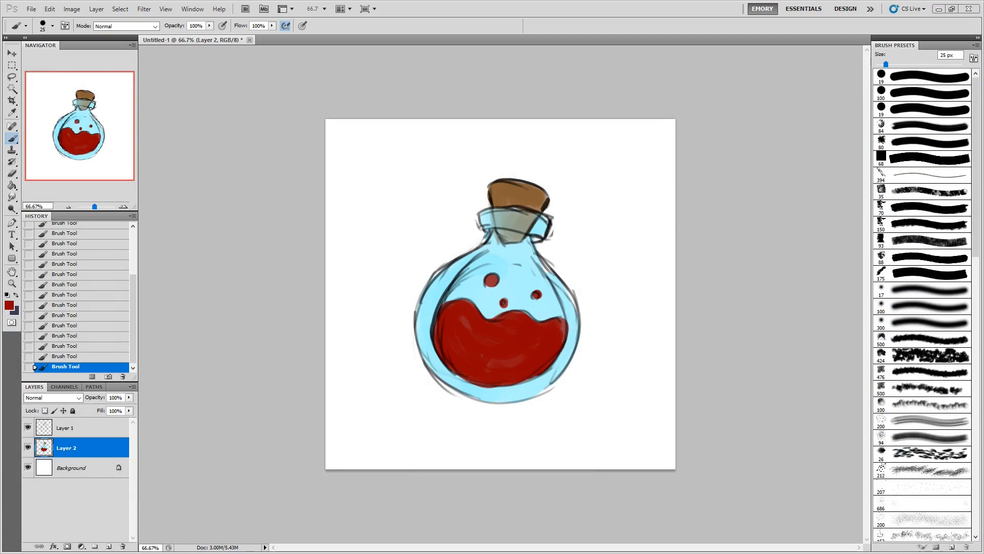
# Step: Switch to Photoshop and create a layer group named "sketch" above Layer 1 in the potion sketch document
pyautogui.click(82, 429)
pyautogui.click(94, 546)
pyautogui.doubleClick(65, 427)
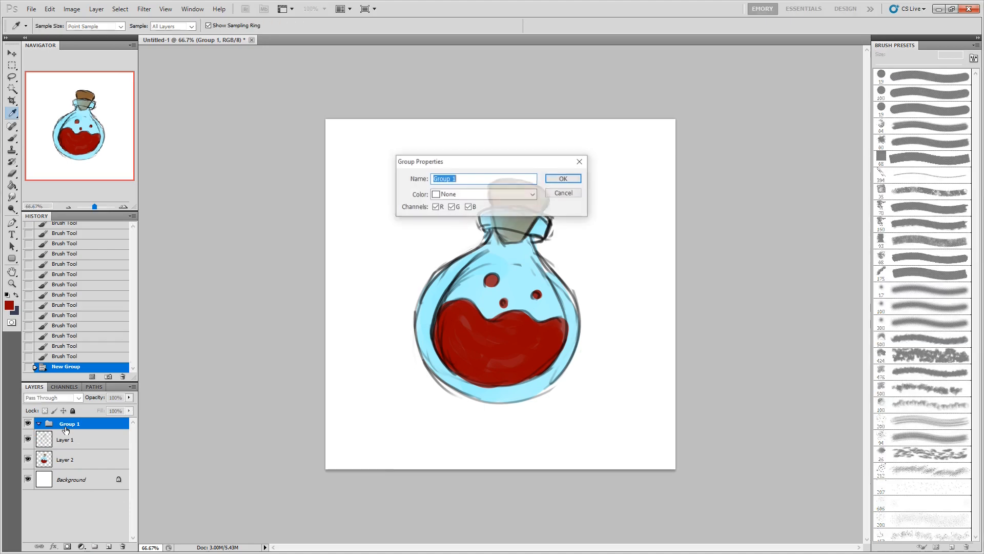
pyautogui.write('sketch')
pyautogui.press('Return')
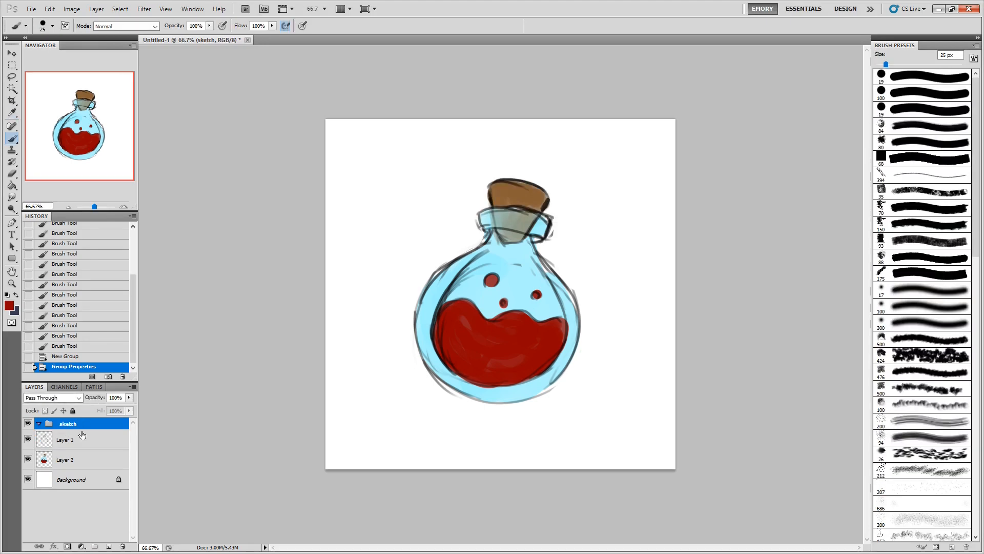
# Step: Move Layer 1 and Layer 2 together into the sketch group
pyautogui.click(82, 435)
pyautogui.keyDown('shift'); pyautogui.click(84, 459); pyautogui.keyUp('shift')
pyautogui.moveTo(91, 432); pyautogui.dragTo(90, 426)
# Step: Create a new layer group above the sketch group, and collapse and hide the sketch group
pyautogui.click(94, 547)
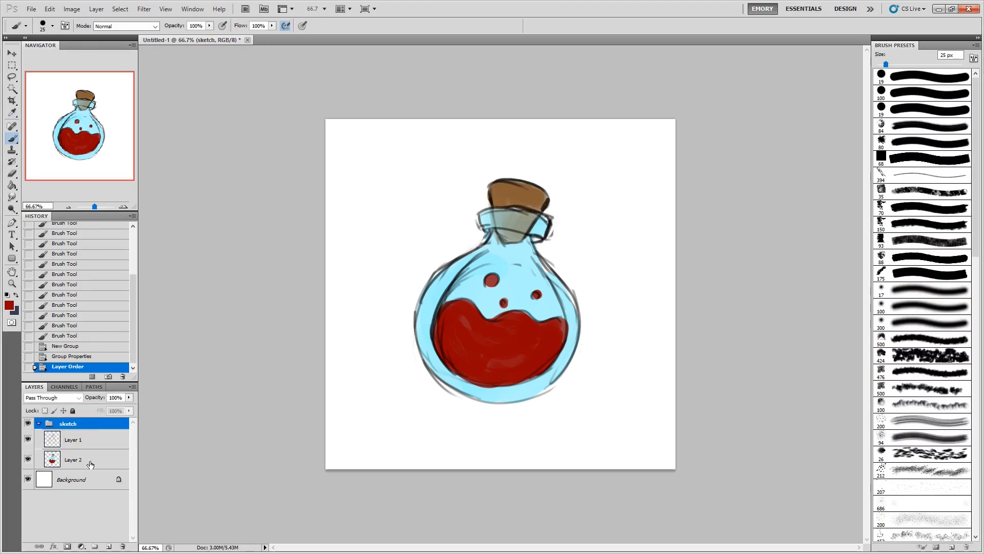
pyautogui.click(41, 436)
pyautogui.click(39, 436)
pyautogui.click(28, 435)
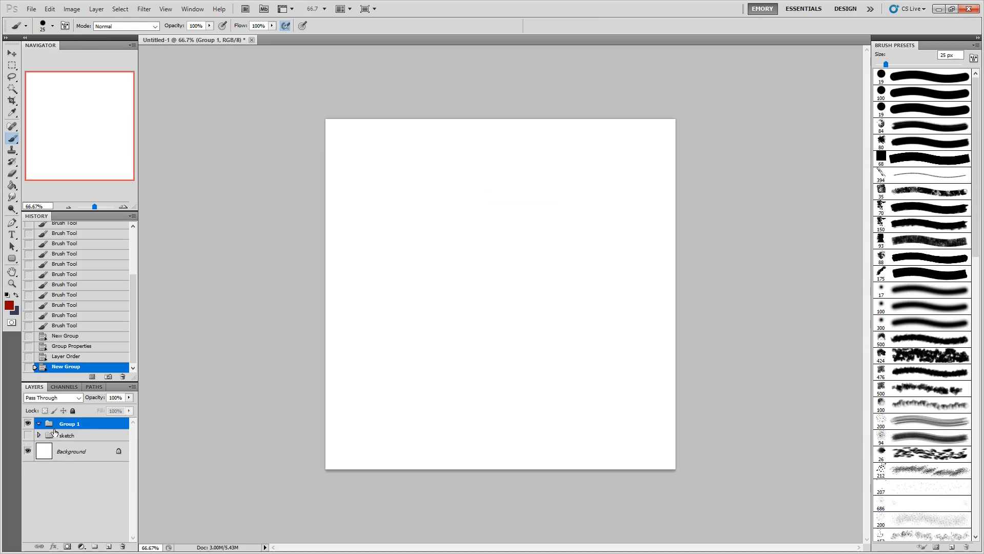
# Step: Place the downloaded bottle and string-and-leaf PNG files into the document as aligned layers
pyautogui.moveTo(480, 290); pyautogui.dragTo(622, 317)
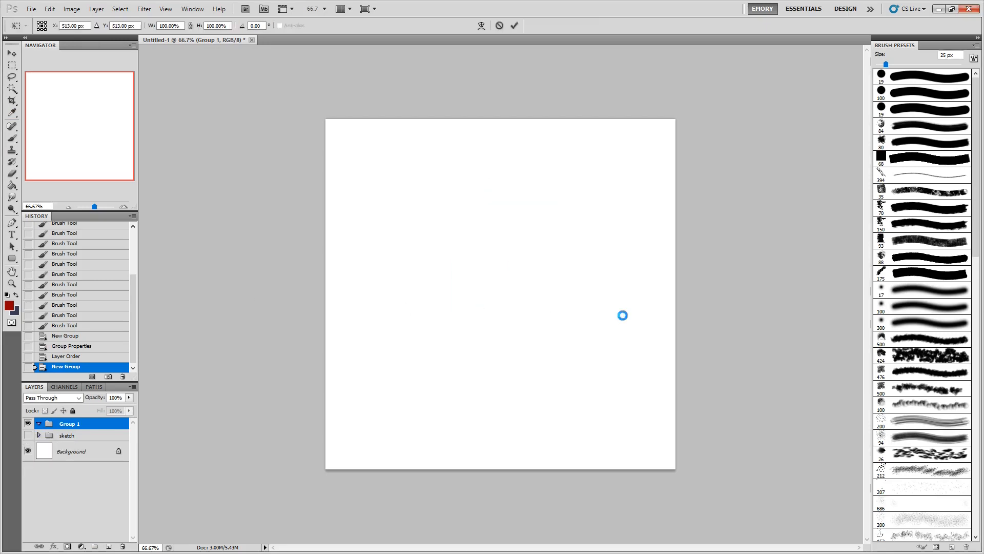
pyautogui.press('Return')
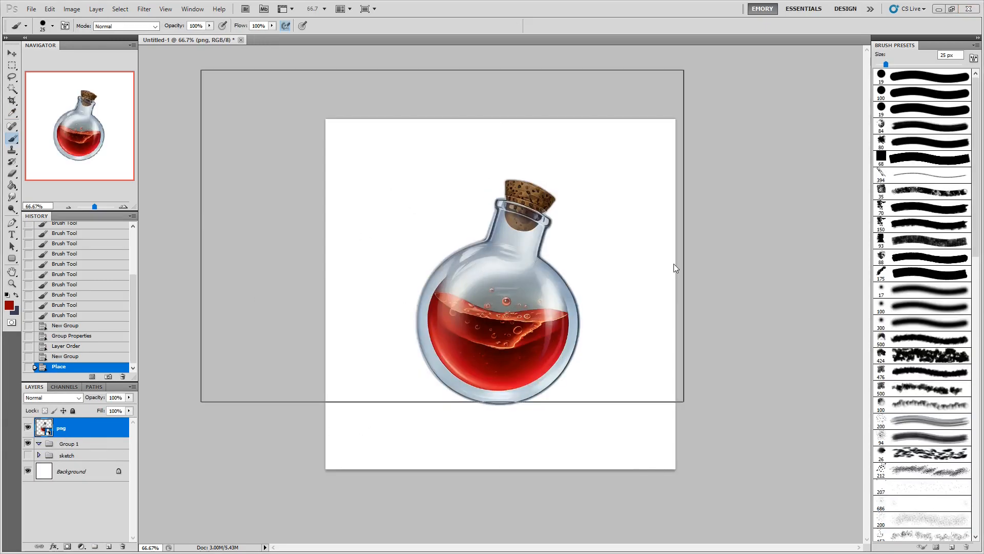
pyautogui.moveTo(673, 268); pyautogui.dragTo(667, 266)
pyautogui.press('Return')
# Step: Rasterize the placed layers png and png (1)
pyautogui.hotkey('ctrl', '+')
pyautogui.hotkey('ctrl', '+')
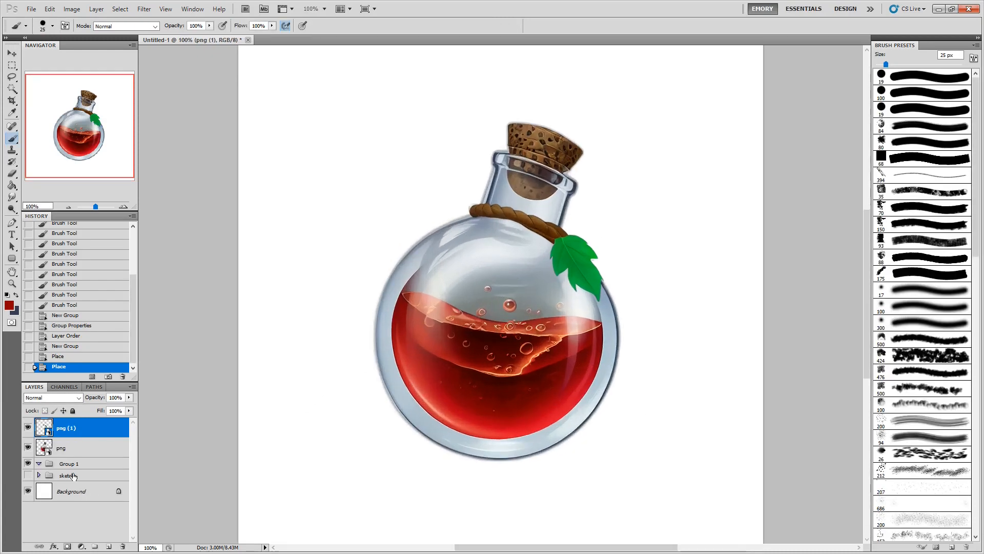
pyautogui.scroll(1, 551, 373)
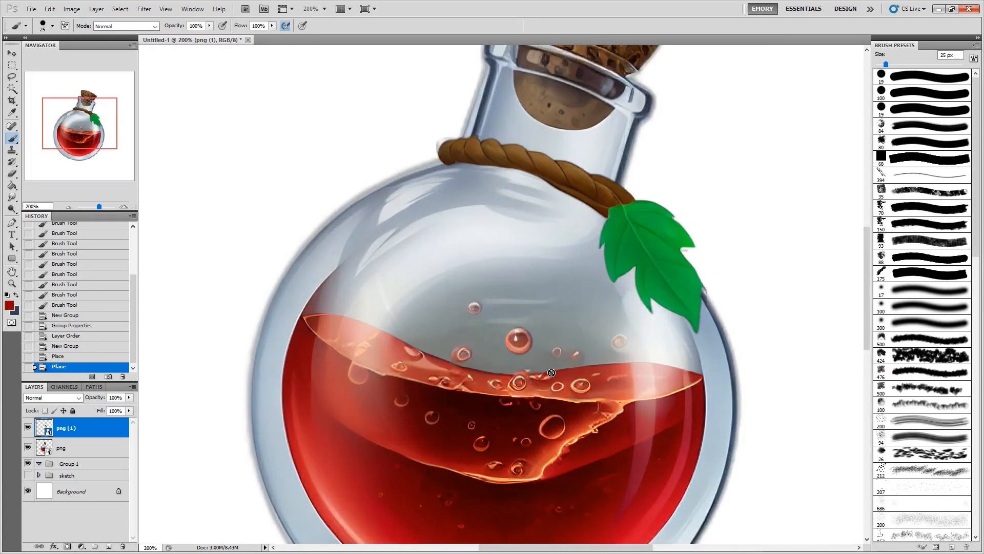
pyautogui.click(80, 448)
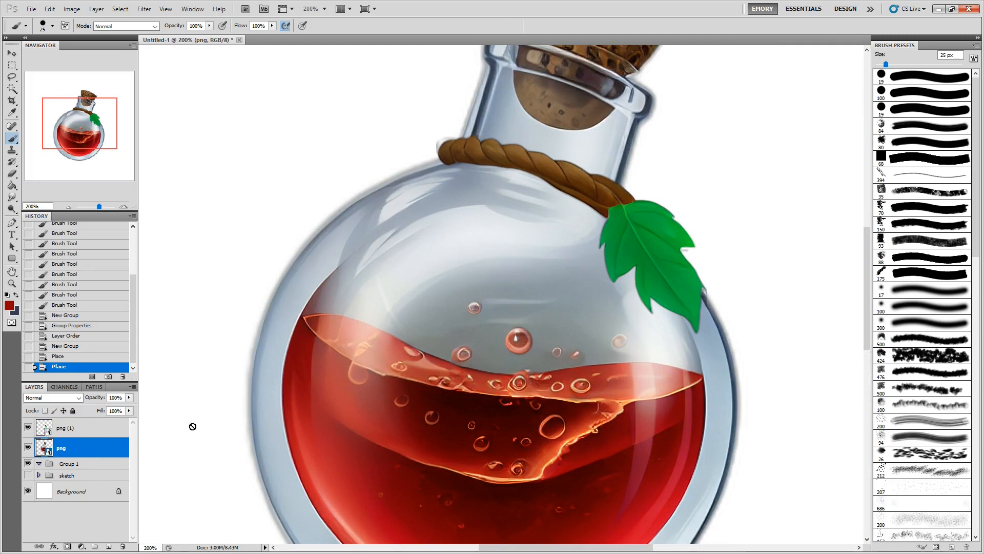
pyautogui.rightClick(85, 452)
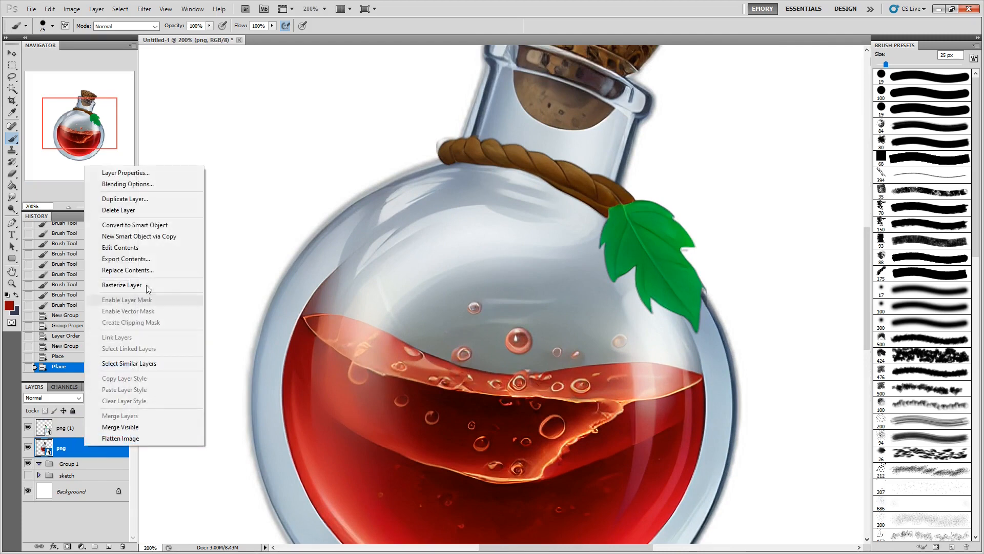
pyautogui.click(133, 284)
pyautogui.rightClick(98, 430)
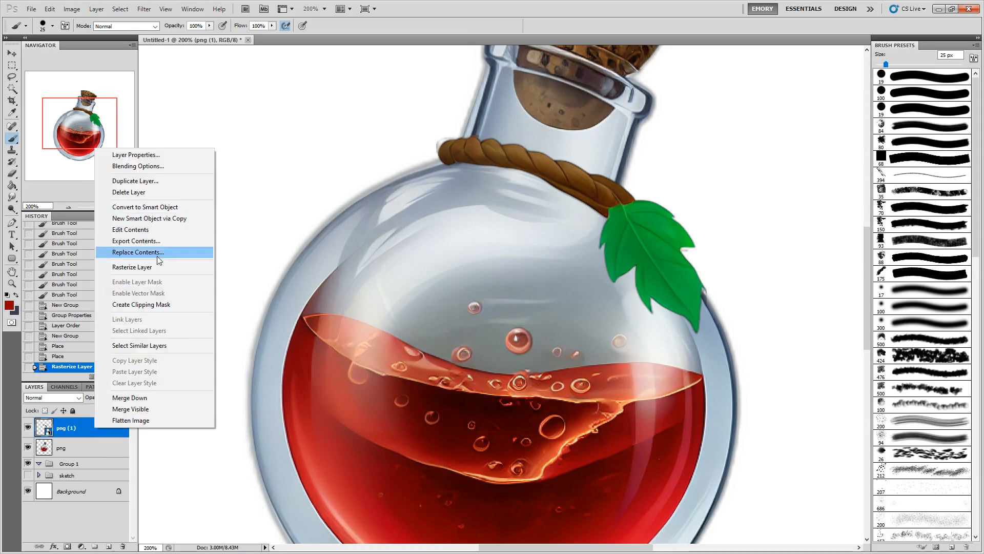
pyautogui.click(133, 267)
# Step: Add a Multiply layer above png and prepare a soft 100 px brush with a grey sampled from the glass
pyautogui.click(96, 449)
pyautogui.hotkey('ctrl', 'shift', 'n')
pyautogui.press('Return')
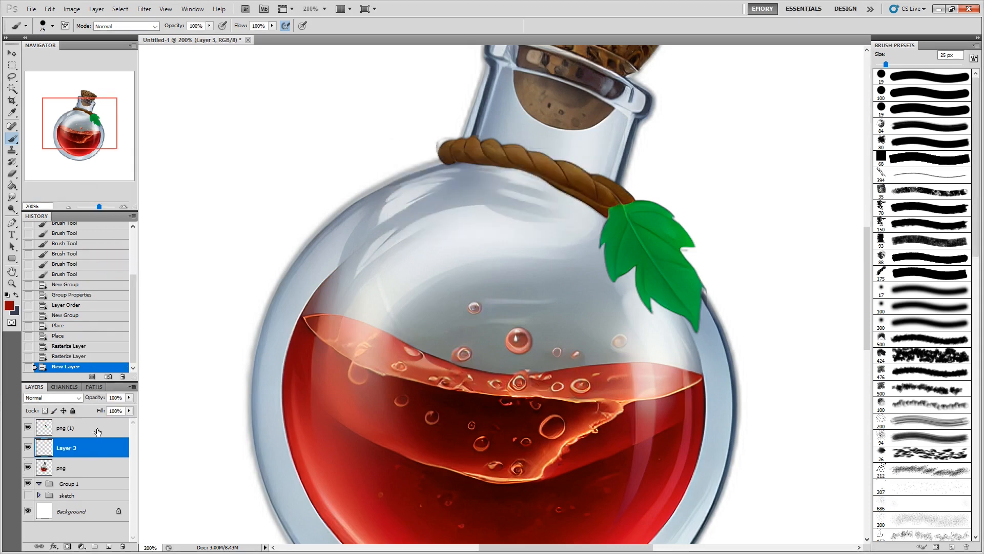
pyautogui.click(918, 306)
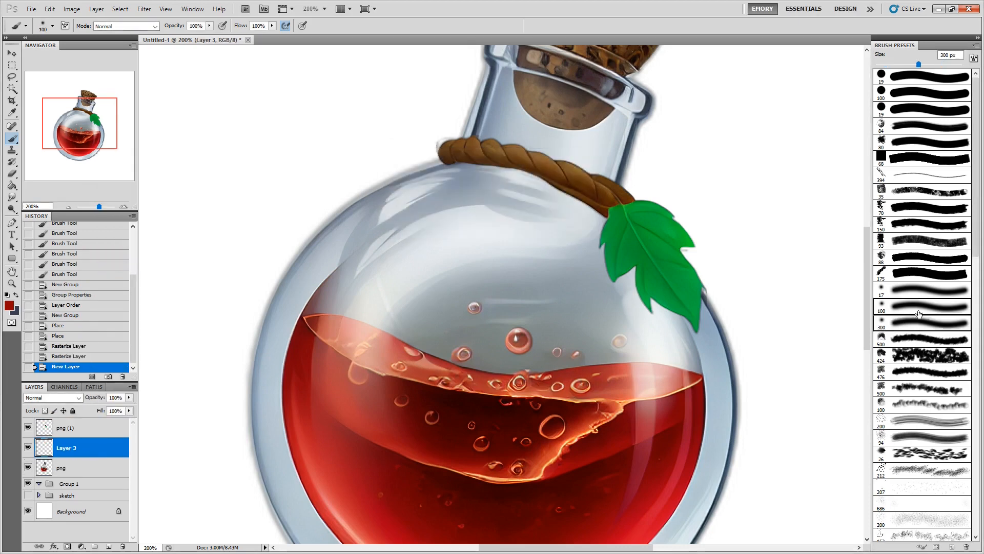
pyautogui.keyDown('alt'); pyautogui.click(486, 180); pyautogui.keyUp('alt')
pyautogui.click(54, 398)
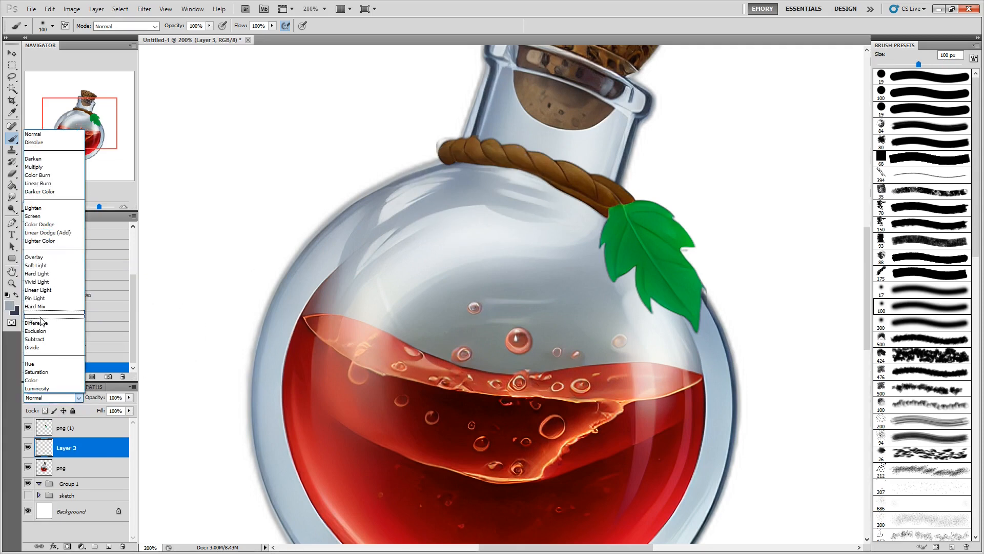
pyautogui.click(51, 170)
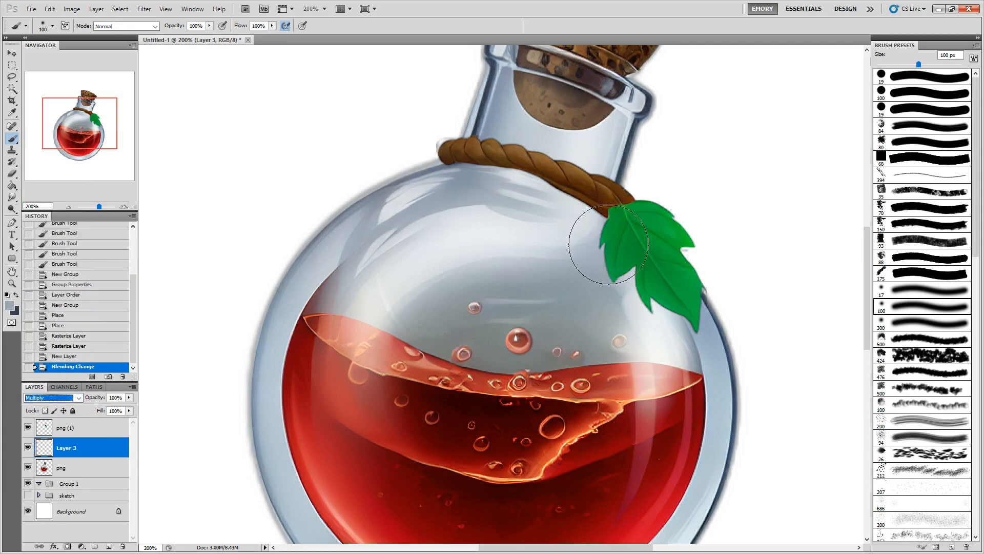
# Step: Paint a soft shadow on the glass along the lower edge of the leaf with a reduced brush size
pyautogui.moveTo(87, 117); pyautogui.dragTo(88, 119)
pyautogui.moveTo(601, 213); pyautogui.dragTo(608, 240)
pyautogui.hotkey('ctrl', 'z')
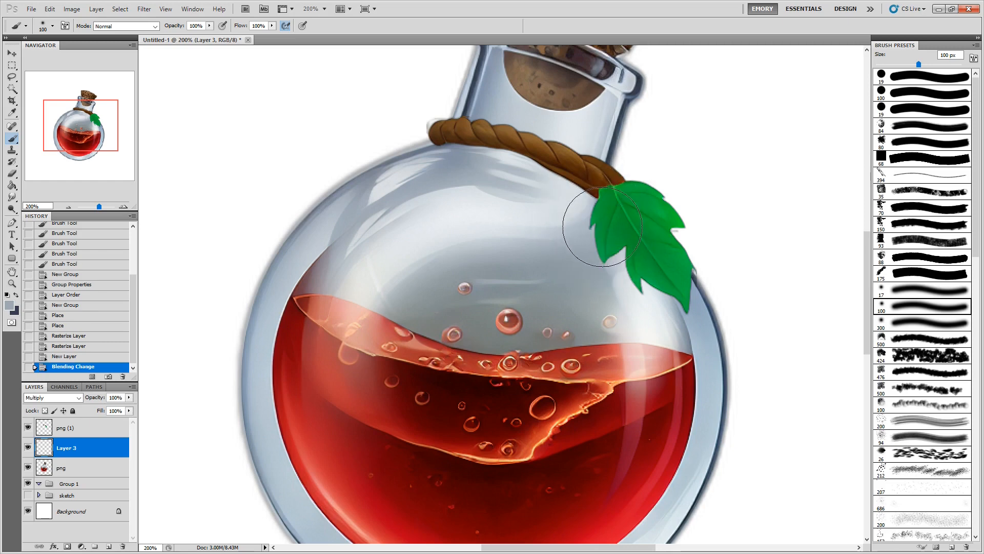
pyautogui.press('[')
pyautogui.press('[')
pyautogui.press('[')
pyautogui.press('[')
pyautogui.press('[')
pyautogui.moveTo(594, 210)
pyautogui.mouseDown()
pyautogui.moveTo(609, 255)
pyautogui.moveTo(639, 283)
pyautogui.mouseUp()
pyautogui.moveTo(641, 285)
pyautogui.mouseDown()
pyautogui.moveTo(682, 302)
pyautogui.moveTo(703, 294)
pyautogui.mouseUp()
# Step: Load the png layer's outline as a selection and paint more shadow around the leaf and string with a 45 px brush
pyautogui.keyDown('ctrl'); pyautogui.click(44, 467); pyautogui.keyUp('ctrl')
pyautogui.press('[')
pyautogui.moveTo(701, 296)
pyautogui.mouseDown()
pyautogui.moveTo(687, 309)
pyautogui.moveTo(653, 304)
pyautogui.mouseUp()
pyautogui.moveTo(655, 305); pyautogui.dragTo(677, 309)
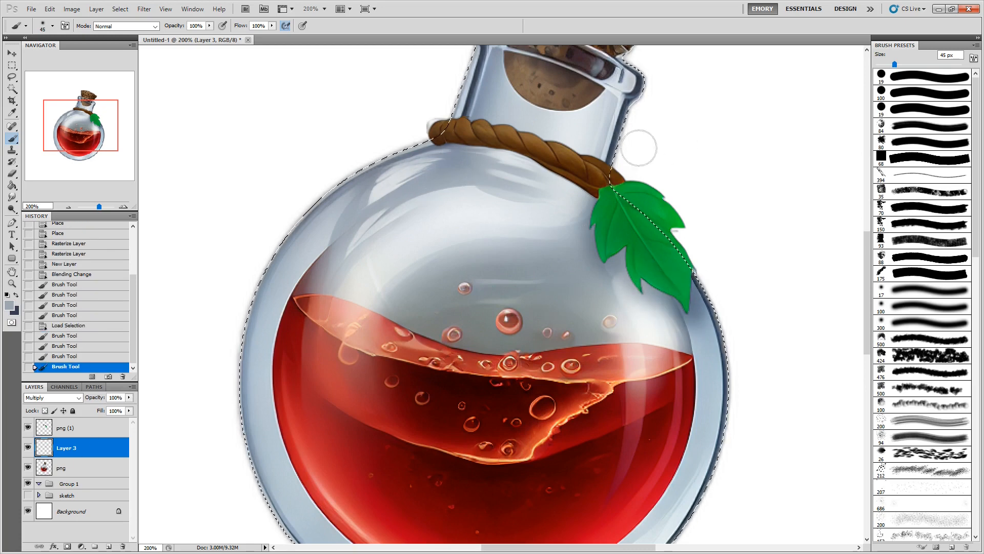
pyautogui.hotkey('ctrl', '-')
pyautogui.moveTo(487, 219)
pyautogui.mouseDown()
pyautogui.moveTo(550, 245)
pyautogui.moveTo(561, 212)
pyautogui.mouseUp()
pyautogui.moveTo(439, 236); pyautogui.dragTo(476, 228)
pyautogui.moveTo(486, 200); pyautogui.dragTo(499, 178)
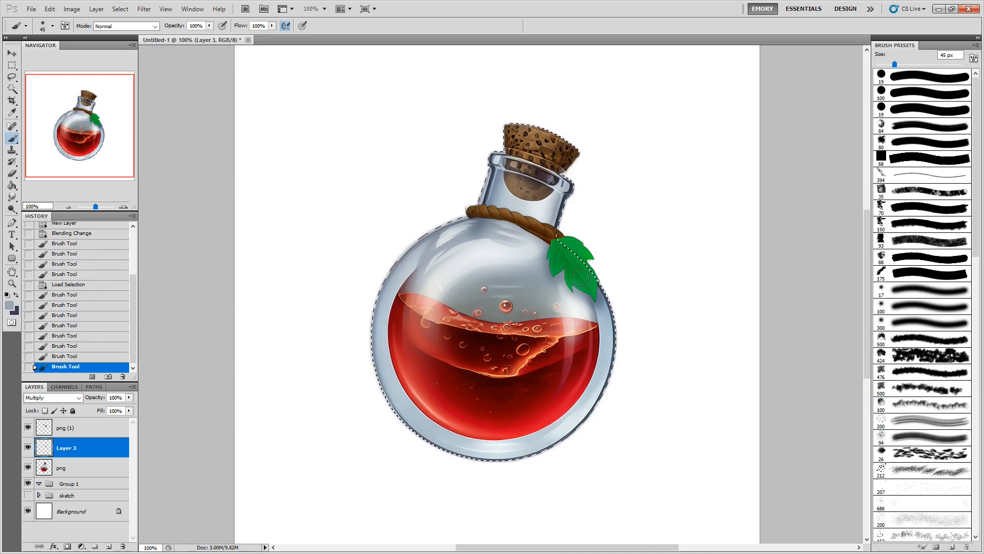
# Step: Add a new layer above Layer 3 and set the foreground colour to white (ffffff)
pyautogui.keyDown('alt'); pyautogui.click(581, 310); pyautogui.keyUp('alt')
pyautogui.hotkey('ctrl', 'shift', 'n')
pyautogui.press('Return')
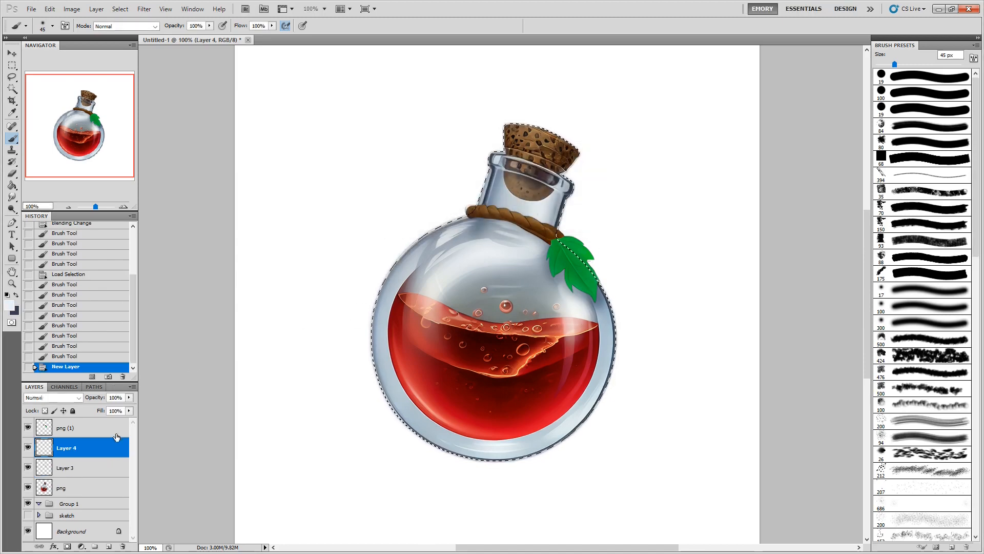
pyautogui.click(12, 304)
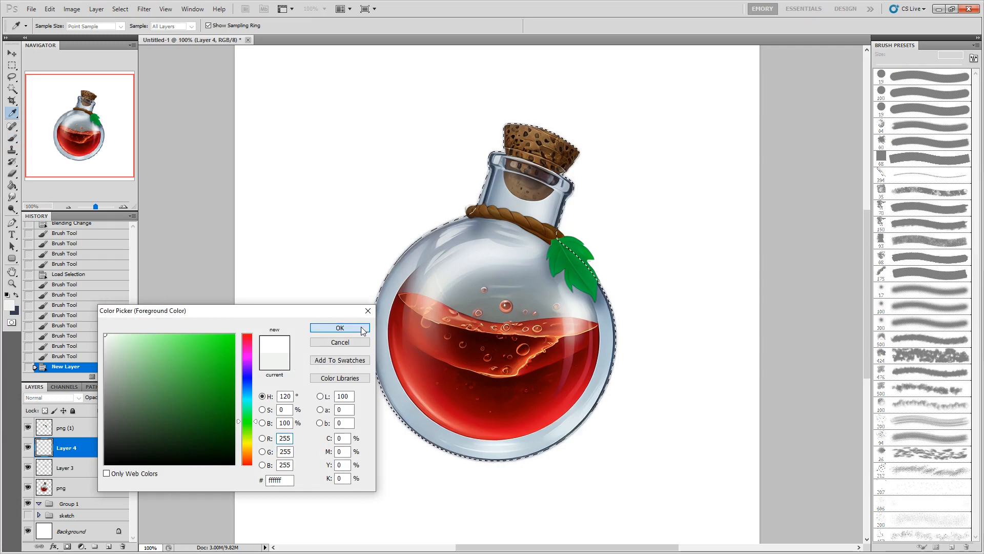
pyautogui.click(338, 328)
# Step: Brush a soft white glow over the right part of the liquid at 100 px and set Layer 4 to Overlay
pyautogui.press(']')
pyautogui.press(']')
pyautogui.moveTo(566, 311); pyautogui.dragTo(573, 308)
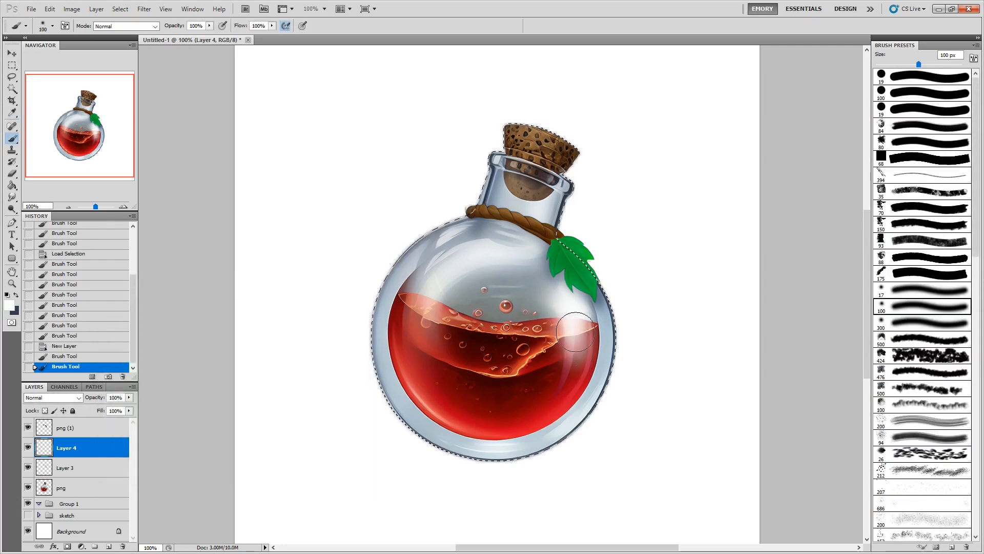
pyautogui.click(53, 398)
pyautogui.click(46, 260)
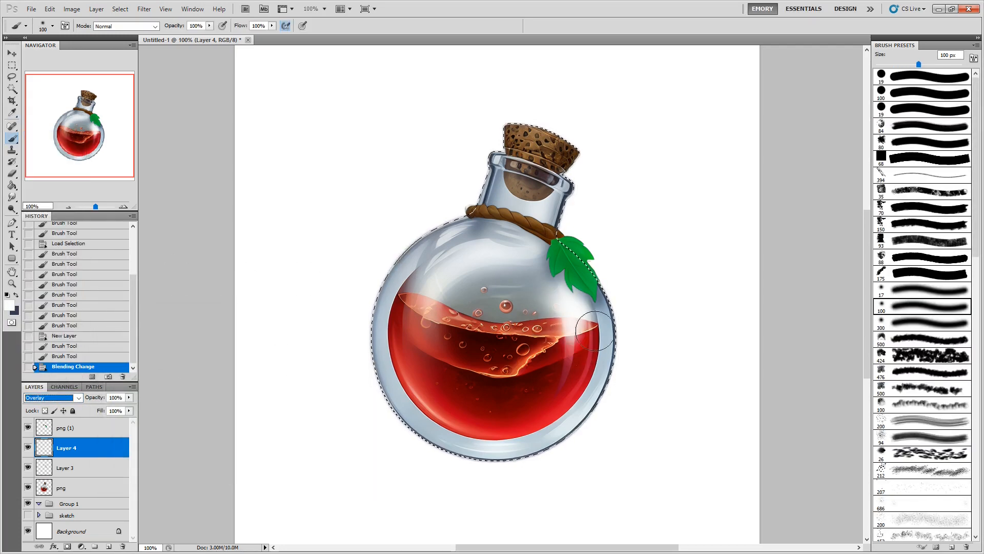
# Step: Paint white highlights on the right side of the liquid and along both sides of the glass, redoing the left-side stroke
pyautogui.click(587, 307)
pyautogui.moveTo(587, 307); pyautogui.dragTo(584, 390)
pyautogui.moveTo(480, 267); pyautogui.dragTo(411, 269)
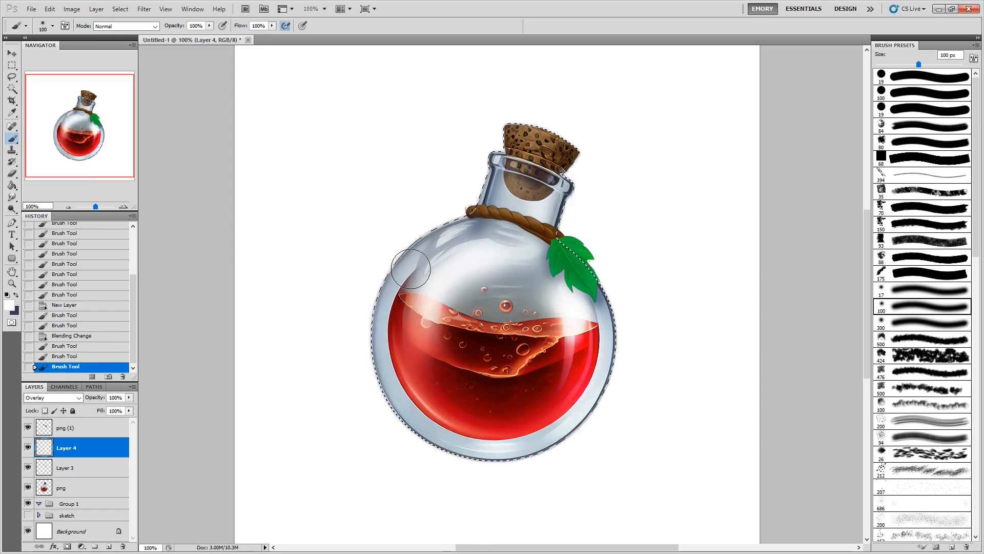
pyautogui.hotkey('ctrl', 'z')
pyautogui.moveTo(413, 242); pyautogui.dragTo(407, 295)
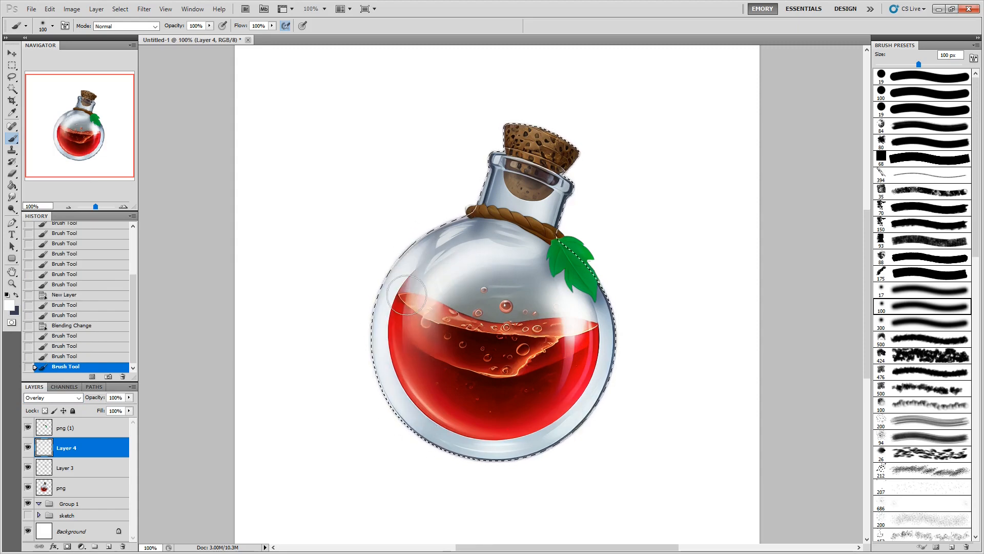
pyautogui.hotkey('ctrl', 'z')
pyautogui.moveTo(411, 255); pyautogui.dragTo(385, 381)
pyautogui.moveTo(611, 408); pyautogui.dragTo(611, 384)
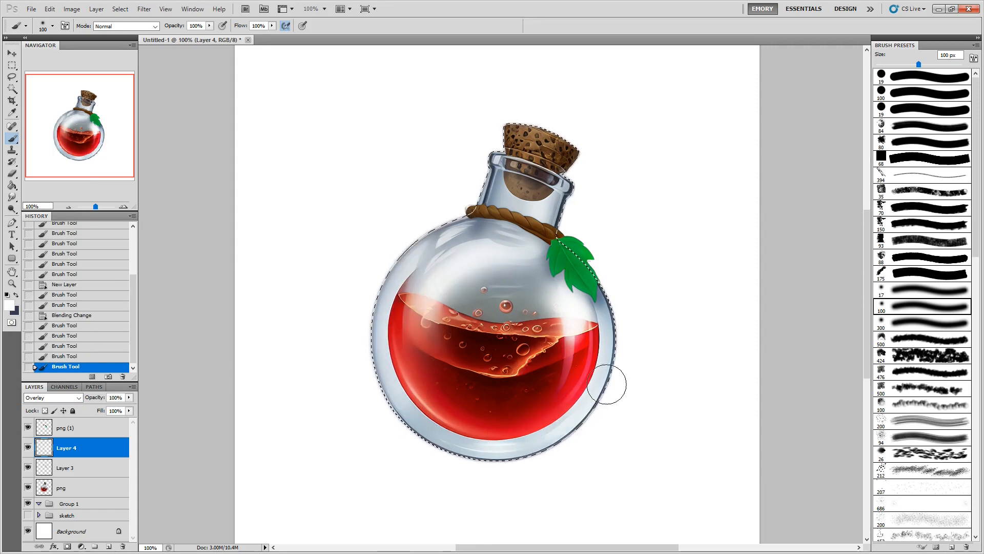
# Step: Reduce the brush to 60 px and move Layer 4 above the png (1) layer
pyautogui.press('[')
pyautogui.press('[')
pyautogui.press('[')
pyautogui.press('[')
pyautogui.press('[')
pyautogui.press('[')
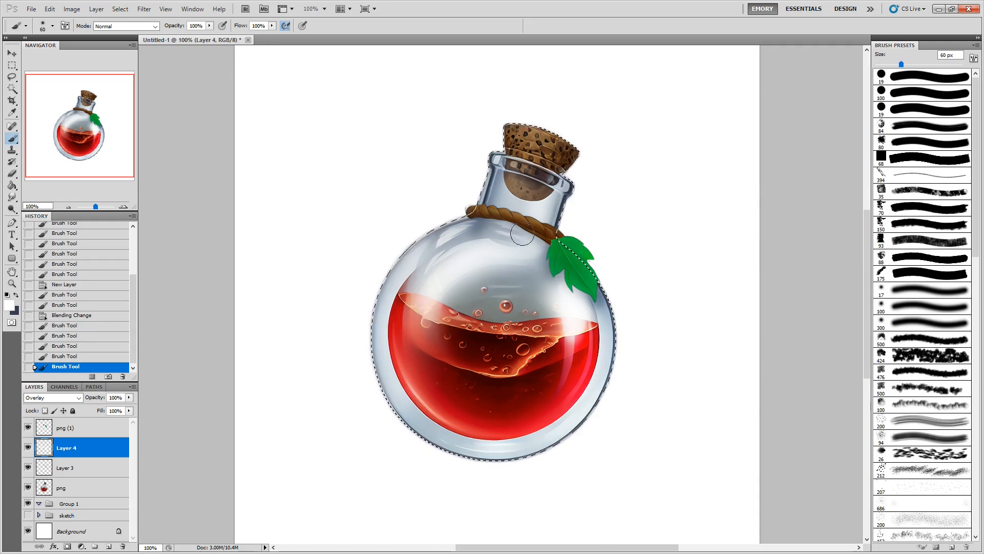
pyautogui.moveTo(99, 444); pyautogui.dragTo(93, 426)
# Step: Paint white highlights along the upper-left part of the rope on Layer 4 with a 25 px brush
pyautogui.press('[')
pyautogui.press('[')
pyautogui.press('[')
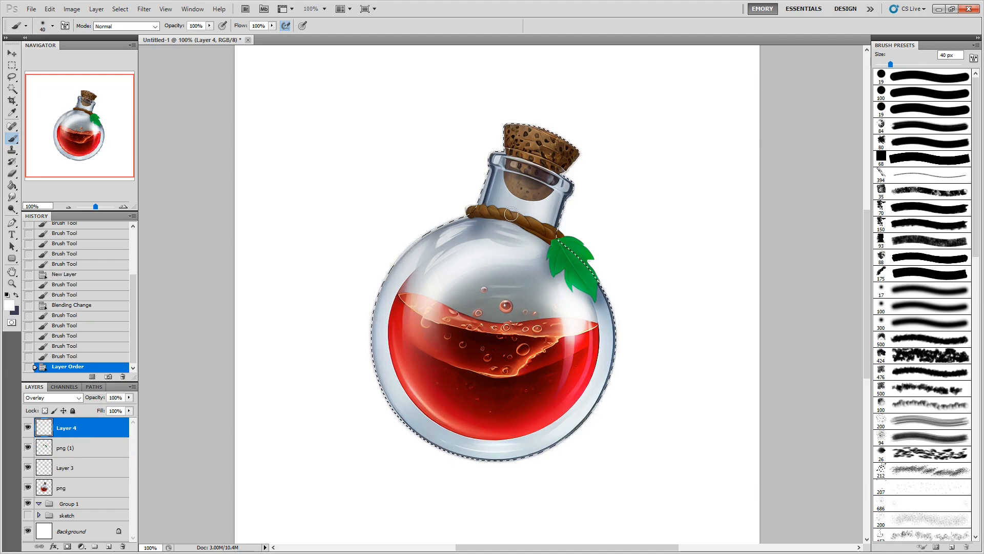
pyautogui.press('[')
pyautogui.moveTo(491, 210)
pyautogui.mouseDown()
pyautogui.moveTo(524, 219)
pyautogui.moveTo(483, 210)
pyautogui.moveTo(529, 223)
pyautogui.moveTo(505, 217)
pyautogui.mouseUp()
pyautogui.moveTo(500, 212); pyautogui.dragTo(504, 219)
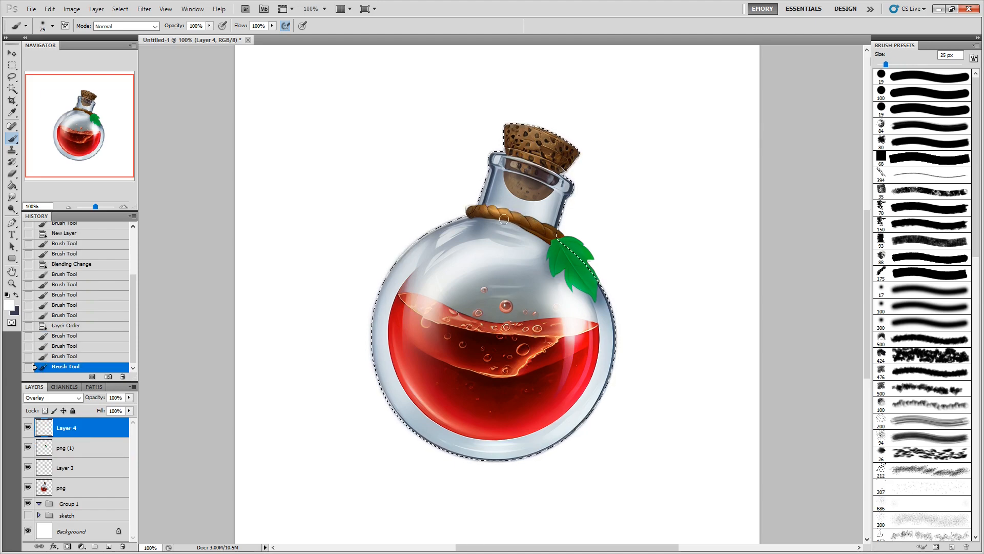
# Step: Add a new layer above Layer 4, set it to Color blending and load the png (1) layer's outline as a selection
pyautogui.hotkey('ctrl', 'shift', 'n')
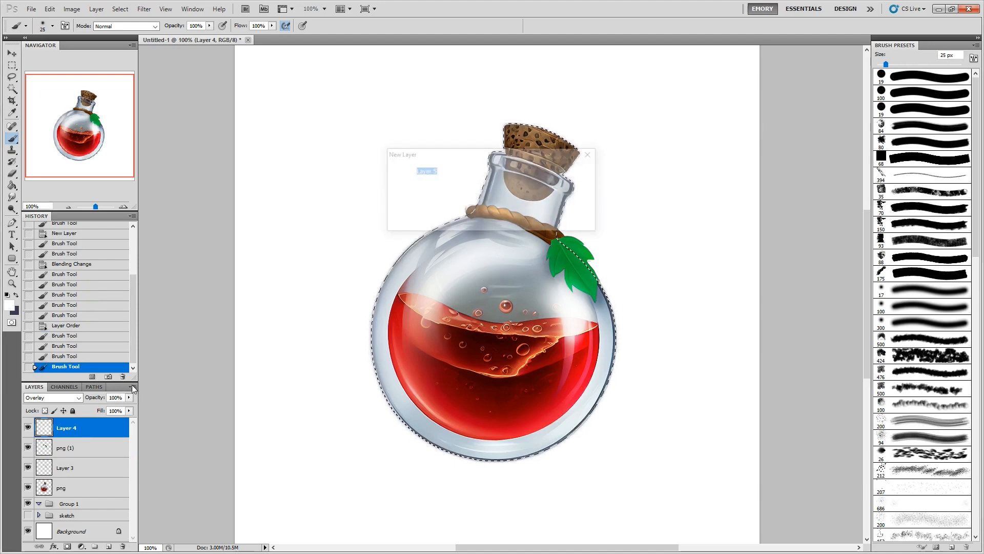
pyautogui.press('Return')
pyautogui.click(52, 397)
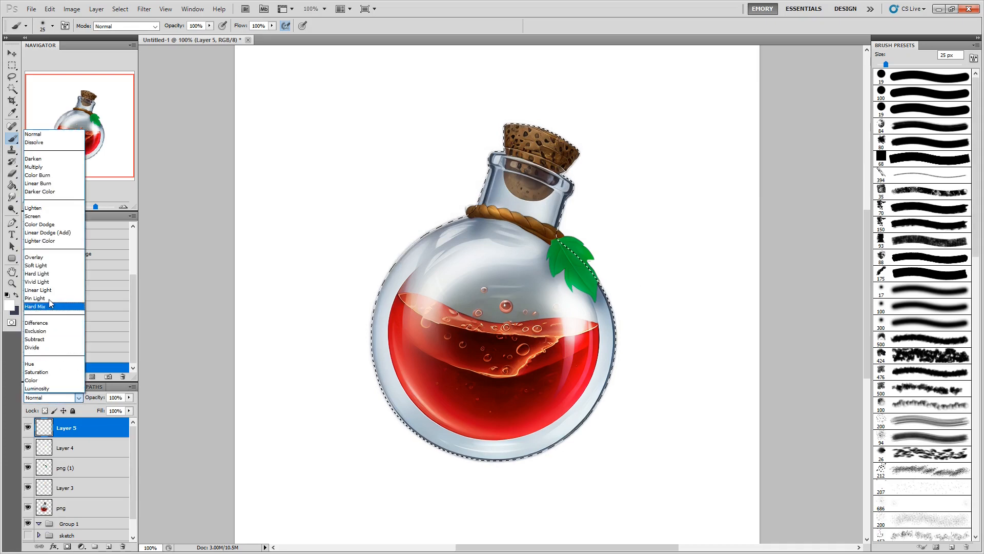
pyautogui.click(31, 380)
pyautogui.keyDown('ctrl'); pyautogui.click(51, 475); pyautogui.keyUp('ctrl')
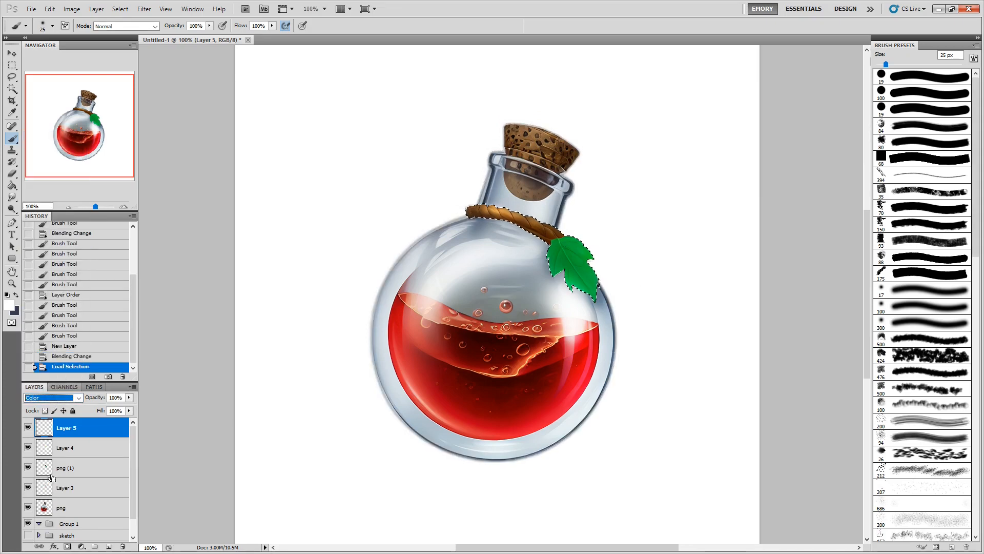
# Step: Set the foreground colour to muted green 4a8f4a and brush it over the leaf
pyautogui.click(9, 305)
pyautogui.click(167, 391)
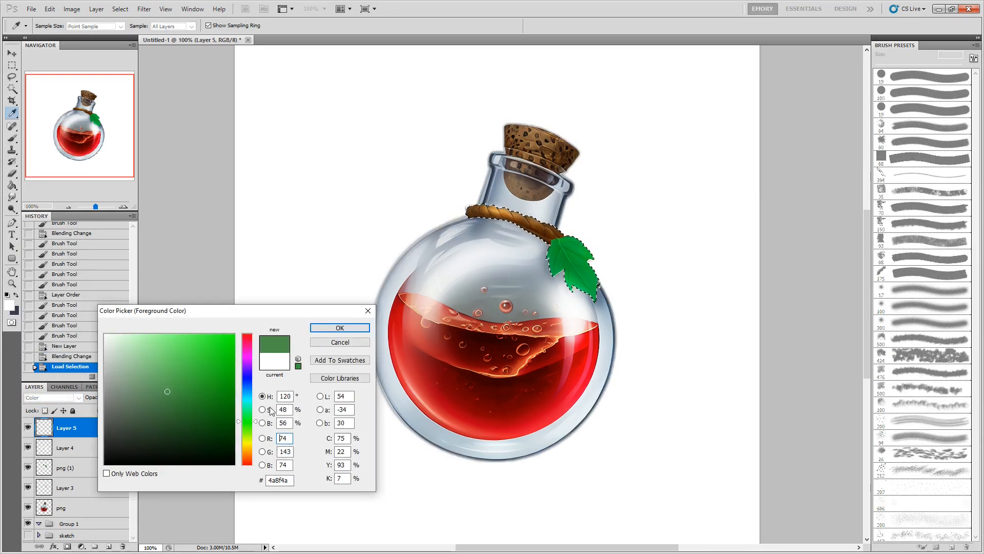
pyautogui.click(354, 328)
pyautogui.press('b')
pyautogui.click(566, 258)
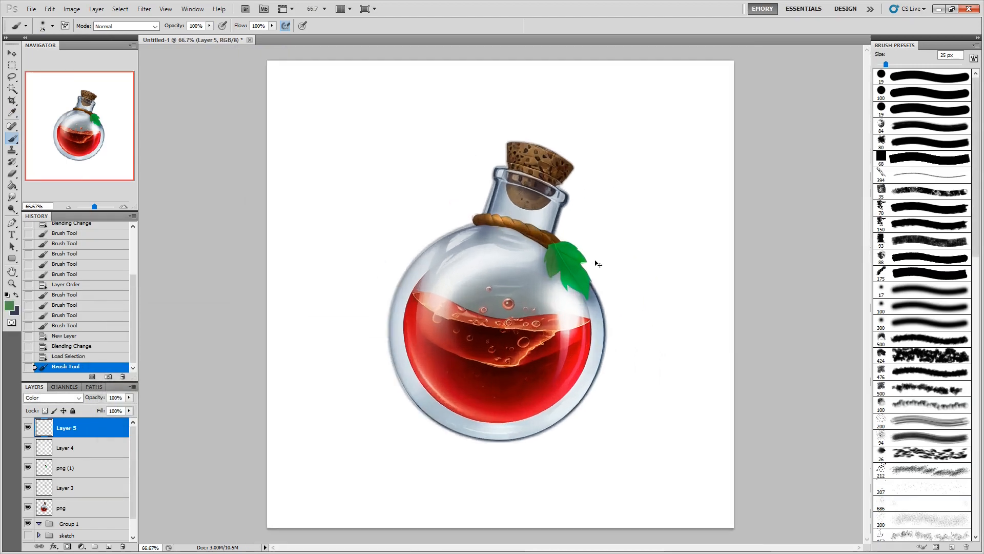
# Step: Choose a darker yellow-green as foreground colour and recolour the whole leaf, enlarging the brush to 40 px
pyautogui.hotkey('ctrl', '+')
pyautogui.moveTo(629, 218)
pyautogui.mouseDown()
pyautogui.moveTo(627, 200)
pyautogui.moveTo(650, 262)
pyautogui.moveTo(690, 294)
pyautogui.mouseUp()
pyautogui.click(9, 305)
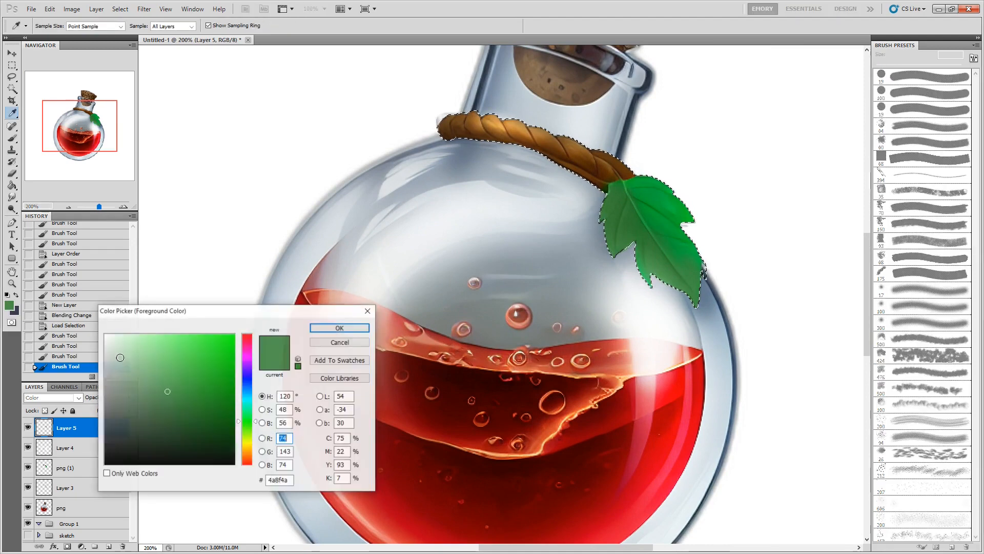
pyautogui.click(148, 413)
pyautogui.click(250, 442)
pyautogui.moveTo(250, 444); pyautogui.dragTo(252, 432)
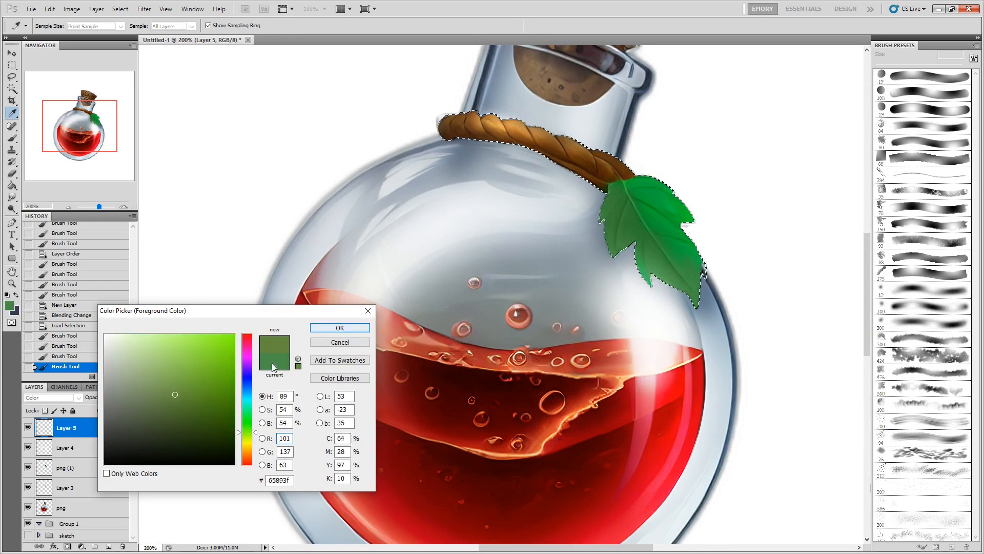
pyautogui.click(192, 408)
pyautogui.click(338, 329)
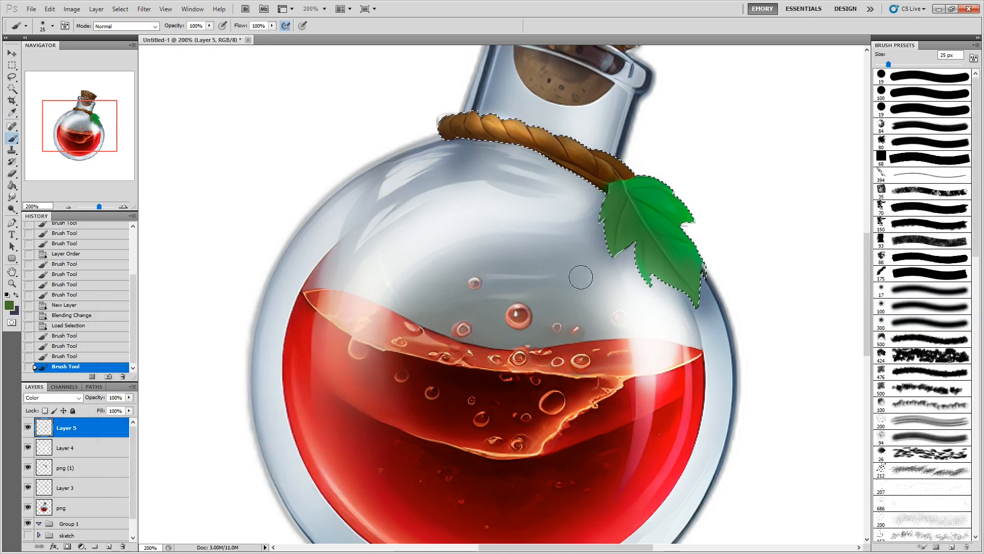
pyautogui.moveTo(617, 245)
pyautogui.mouseDown()
pyautogui.moveTo(612, 202)
pyautogui.moveTo(640, 216)
pyautogui.mouseUp()
pyautogui.press(']')
pyautogui.press(']')
pyautogui.press(']')
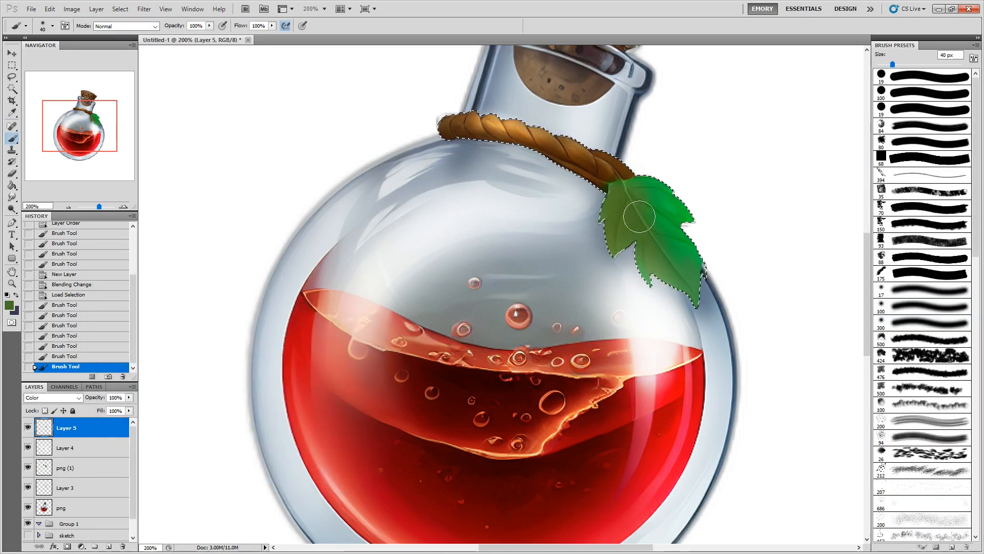
pyautogui.moveTo(696, 273); pyautogui.dragTo(701, 263)
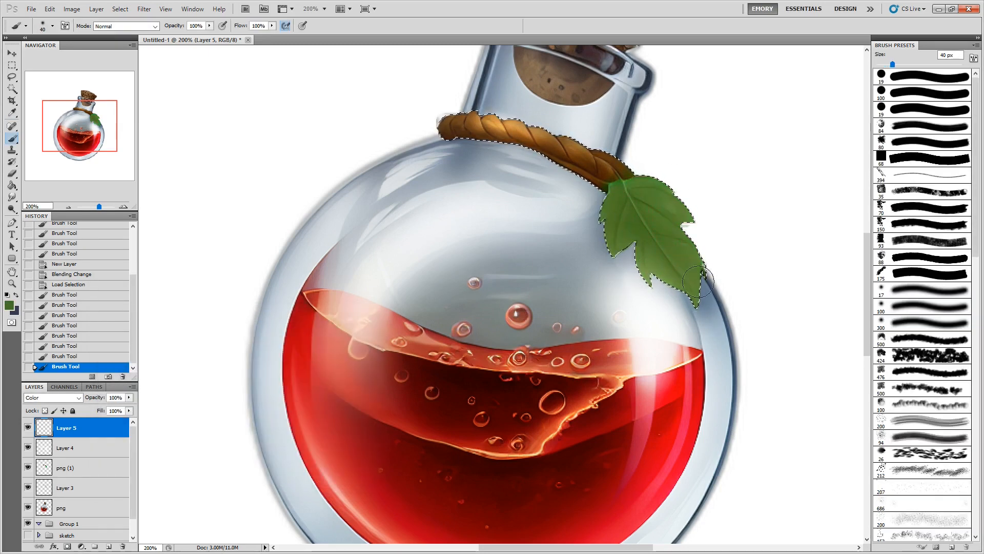
pyautogui.moveTo(676, 199)
pyautogui.mouseDown()
pyautogui.moveTo(651, 184)
pyautogui.moveTo(614, 184)
pyautogui.moveTo(668, 226)
pyautogui.mouseUp()
# Step: Choose a brighter yellow-green and tint the upper part and middle of the leaf
pyautogui.click(8, 306)
pyautogui.click(205, 368)
pyautogui.click(337, 328)
pyautogui.moveTo(627, 190)
pyautogui.mouseDown()
pyautogui.moveTo(647, 220)
pyautogui.moveTo(687, 218)
pyautogui.moveTo(647, 185)
pyautogui.mouseUp()
pyautogui.moveTo(621, 200); pyautogui.dragTo(648, 249)
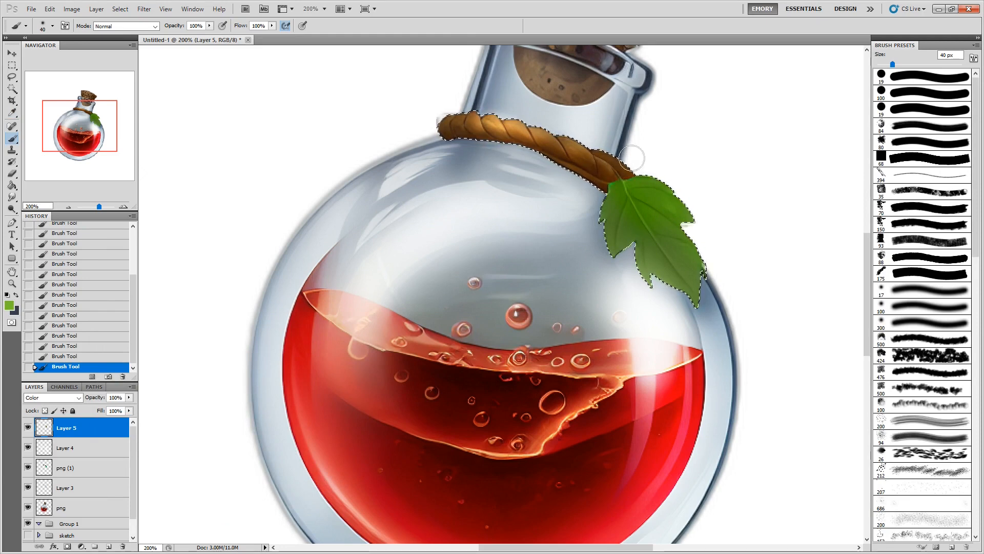
# Step: Add a new layer above Layer 5 and clear the selection
pyautogui.hotkey('ctrl', 'shift', 'n')
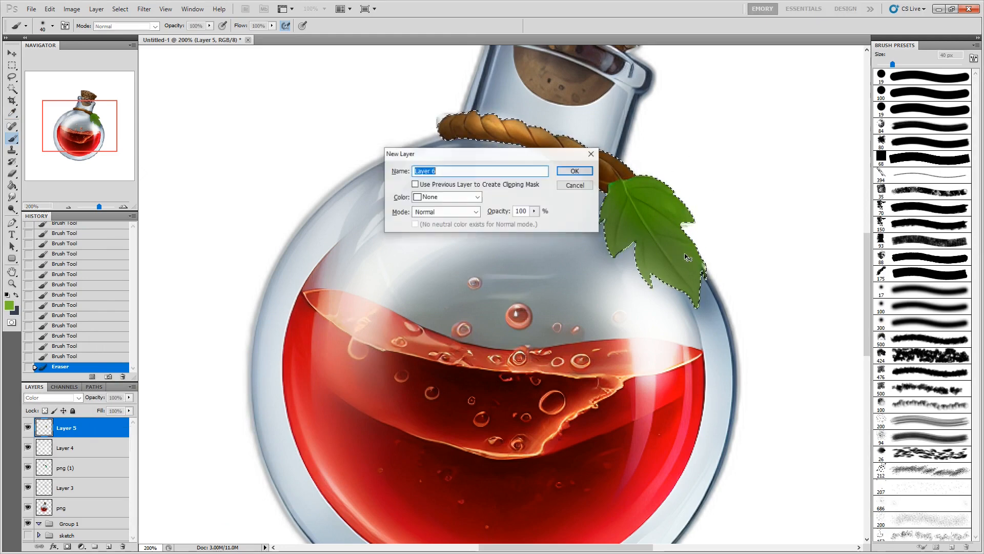
pyautogui.press('Return')
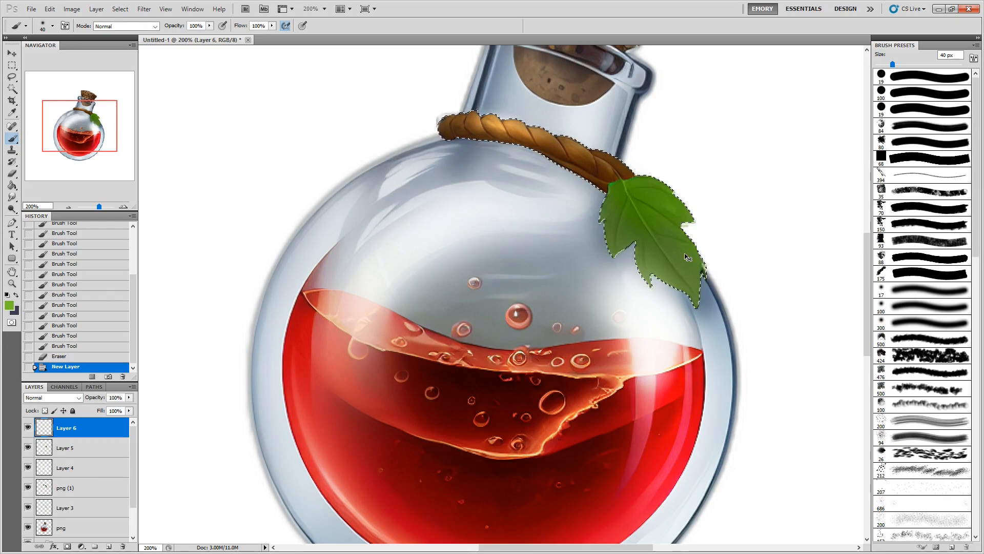
pyautogui.hotkey('ctrl', 'd')
# Step: Paint a small leaf stem over the rope with a hard round brush reduced to 4 px, using greens sampled from the leaf
pyautogui.click(925, 112)
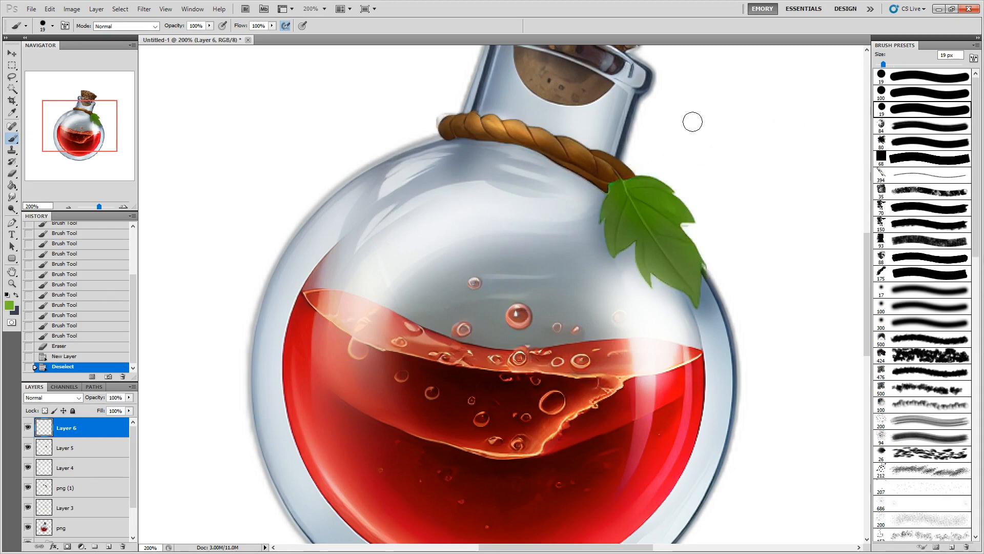
pyautogui.keyDown('alt'); pyautogui.click(627, 193); pyautogui.keyUp('alt')
pyautogui.press('[')
pyautogui.press('[')
pyautogui.press('[')
pyautogui.press('[')
pyautogui.press('[')
pyautogui.moveTo(621, 180); pyautogui.dragTo(632, 178)
pyautogui.press('[')
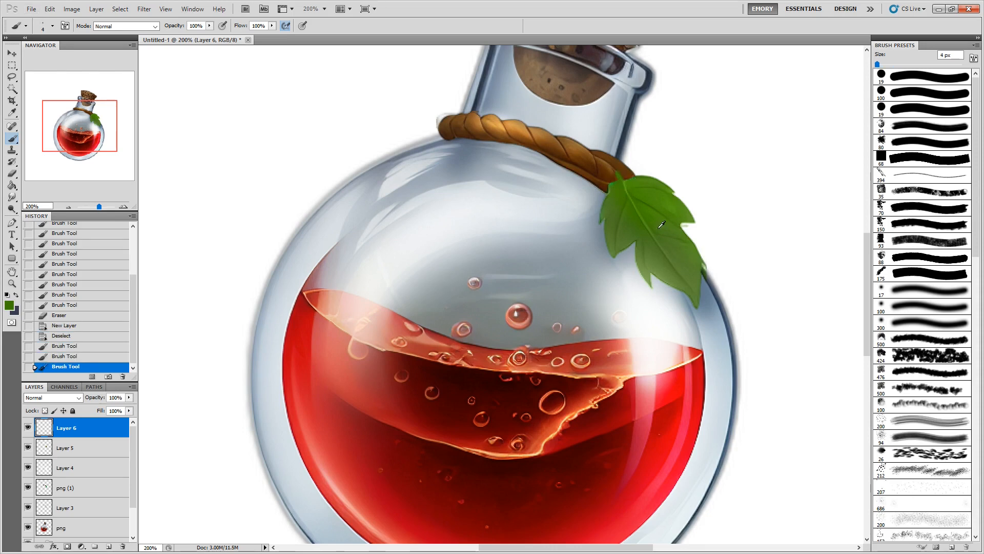
pyautogui.keyDown('alt'); pyautogui.click(626, 185); pyautogui.keyUp('alt')
pyautogui.moveTo(619, 179); pyautogui.dragTo(606, 180)
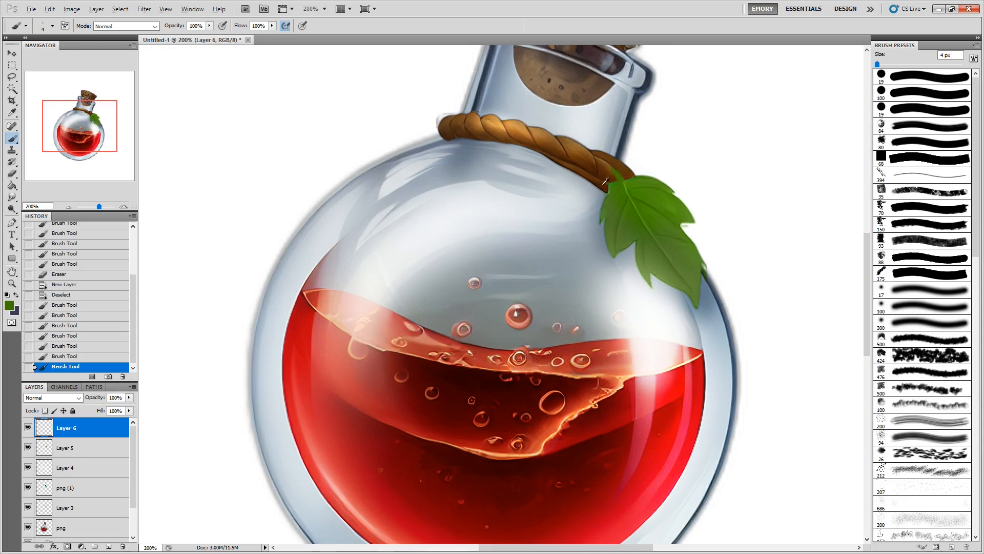
# Step: Clean up the rope's lower edge near the leaf by painting over it with greys sampled from the glass
pyautogui.keyDown('alt'); pyautogui.click(559, 163); pyautogui.keyUp('alt')
pyautogui.moveTo(549, 158); pyautogui.dragTo(582, 177)
pyautogui.moveTo(584, 178); pyautogui.dragTo(597, 187)
pyautogui.moveTo(589, 181); pyautogui.dragTo(602, 190)
pyautogui.moveTo(550, 160); pyautogui.dragTo(603, 187)
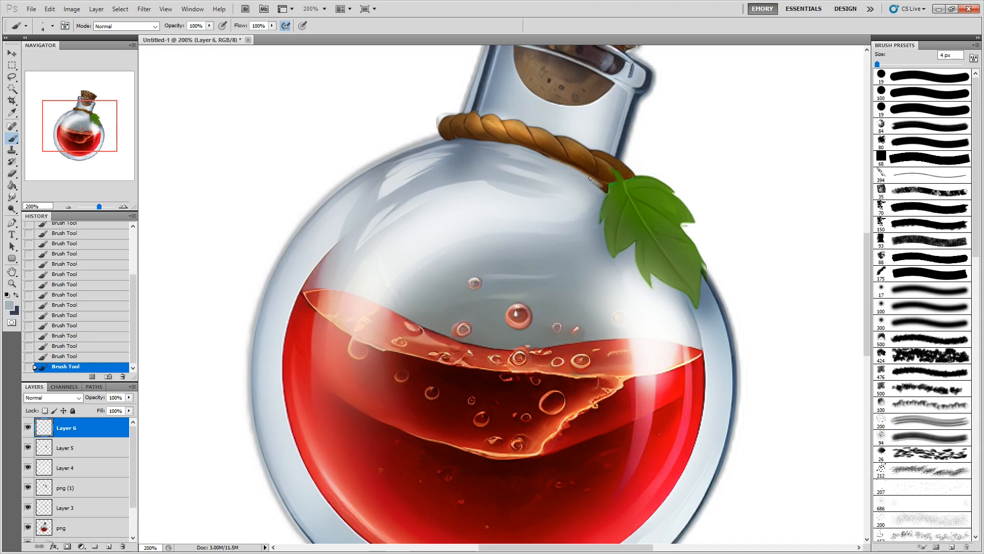
pyautogui.keyDown('alt'); pyautogui.click(590, 192); pyautogui.keyUp('alt')
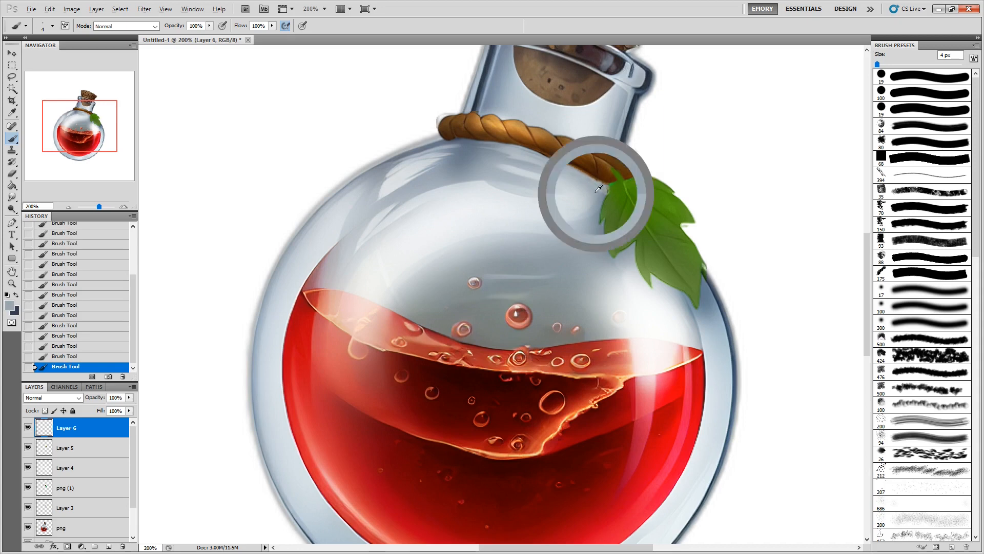
pyautogui.moveTo(582, 173); pyautogui.dragTo(594, 179)
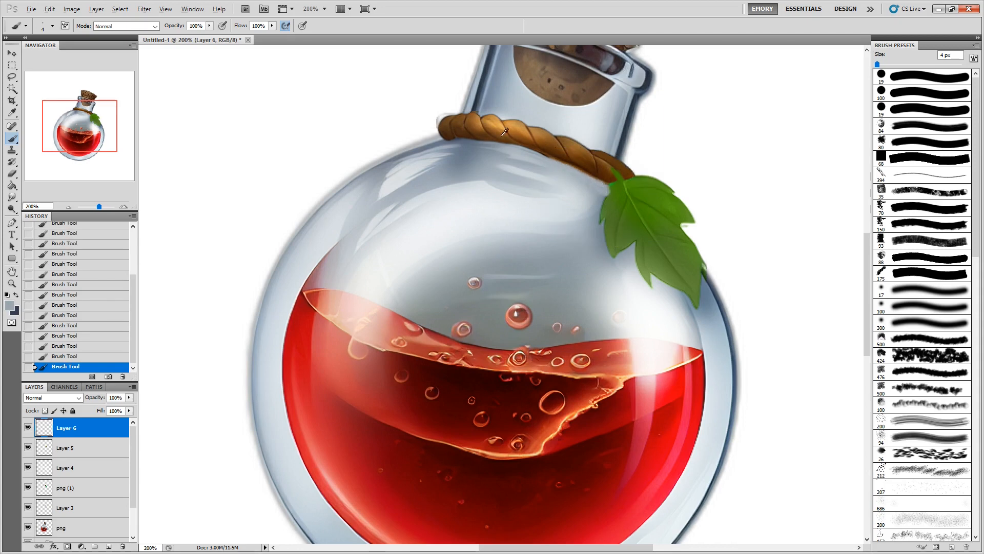
# Step: Redraw the rope's lower edge up to the leaf with a 3 px brush, using dark browns sampled from the rope
pyautogui.keyDown('alt'); pyautogui.click(454, 135); pyautogui.keyUp('alt')
pyautogui.hotkey('ctrl', '+')
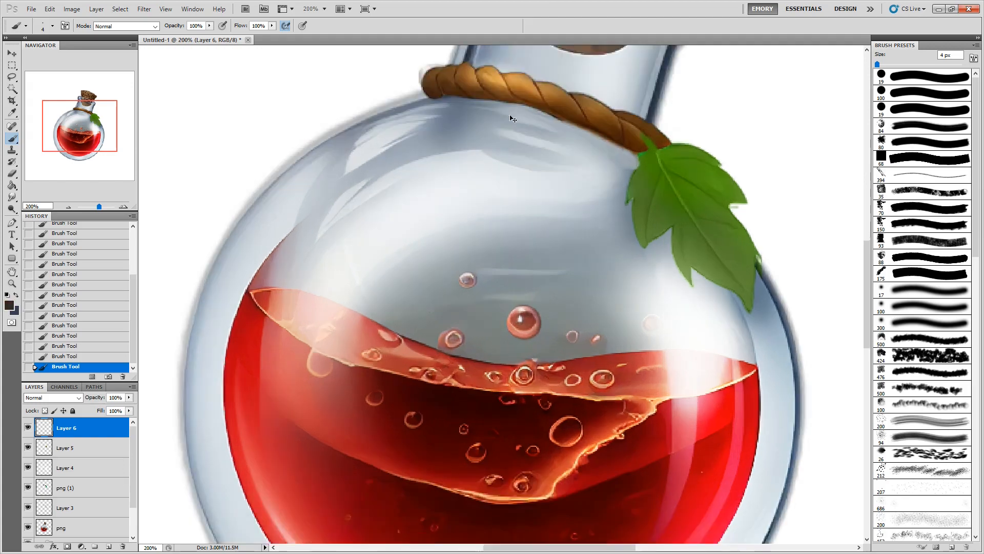
pyautogui.moveTo(602, 68); pyautogui.dragTo(484, 238)
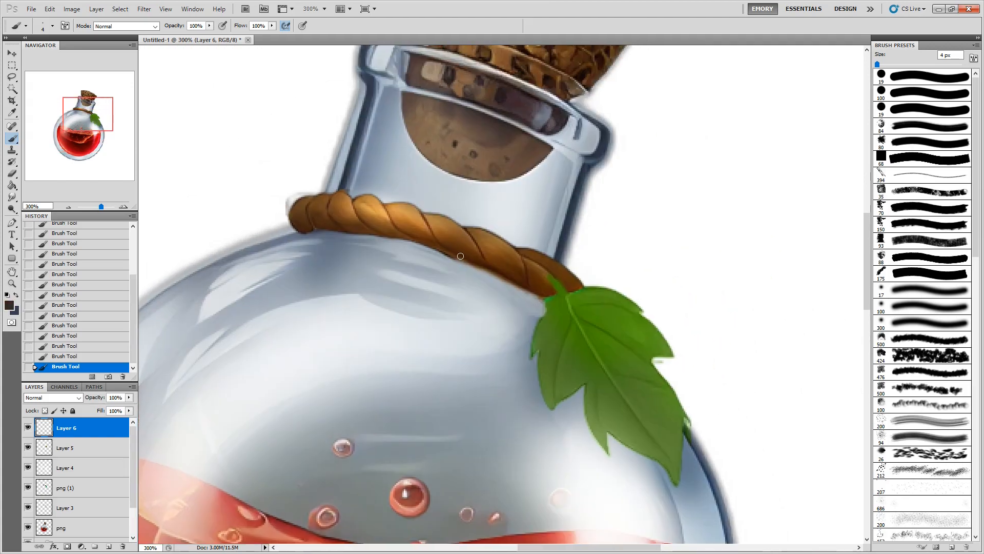
pyautogui.press('[')
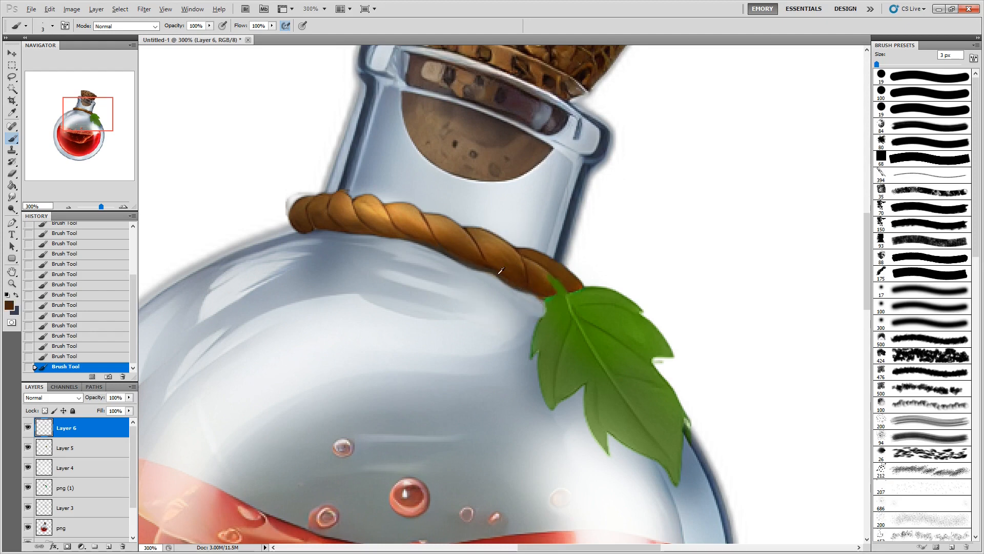
pyautogui.keyDown('alt'); pyautogui.click(306, 231); pyautogui.keyUp('alt')
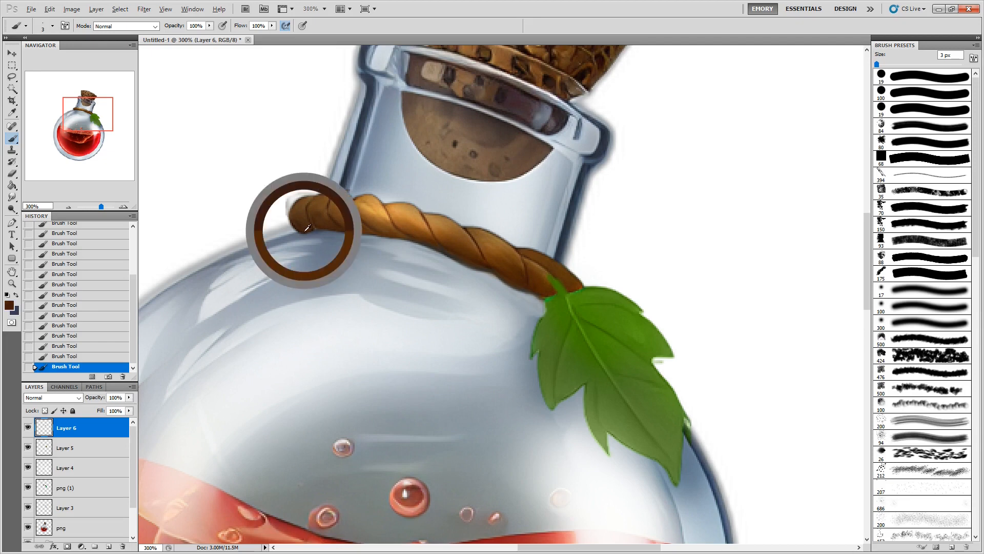
pyautogui.moveTo(533, 285)
pyautogui.mouseDown()
pyautogui.moveTo(547, 272)
pyautogui.moveTo(573, 277)
pyautogui.moveTo(557, 294)
pyautogui.mouseUp()
# Step: Paint dark shading around the leaf stem and define the rope's strands at its right end with sampled browns
pyautogui.keyDown('alt'); pyautogui.click(553, 274); pyautogui.keyUp('alt')
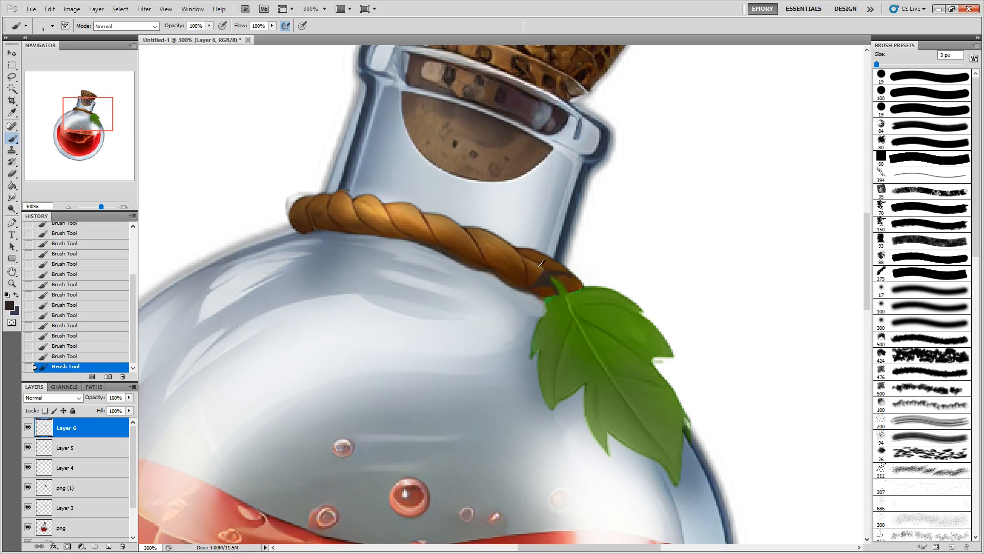
pyautogui.keyDown('alt'); pyautogui.click(541, 263); pyautogui.keyUp('alt')
pyautogui.moveTo(528, 258); pyautogui.dragTo(531, 252)
pyautogui.keyDown('alt'); pyautogui.click(533, 277); pyautogui.keyUp('alt')
pyautogui.moveTo(568, 266); pyautogui.dragTo(572, 269)
pyautogui.press('alt')
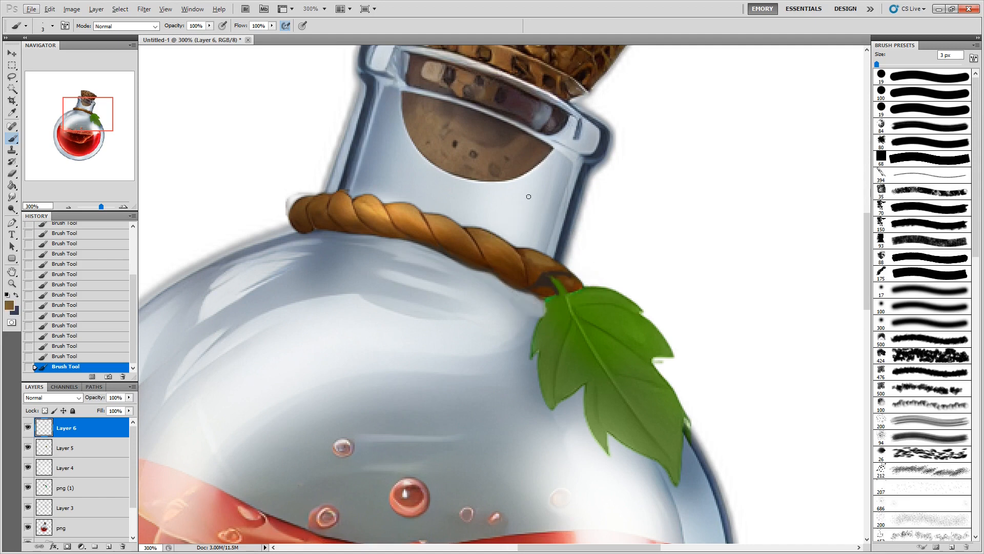
pyautogui.keyDown('alt'); pyautogui.click(546, 282); pyautogui.keyUp('alt')
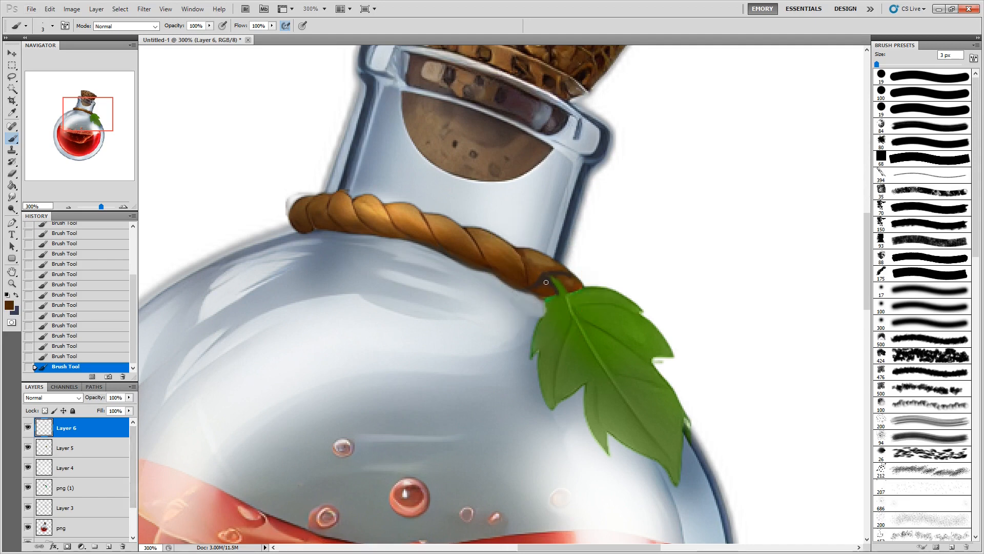
# Step: Refine the leaf stem and the adjoining rope end at 2 px, using sampled leaf and rope colours
pyautogui.keyDown('alt'); pyautogui.click(573, 304); pyautogui.keyUp('alt')
pyautogui.press('[')
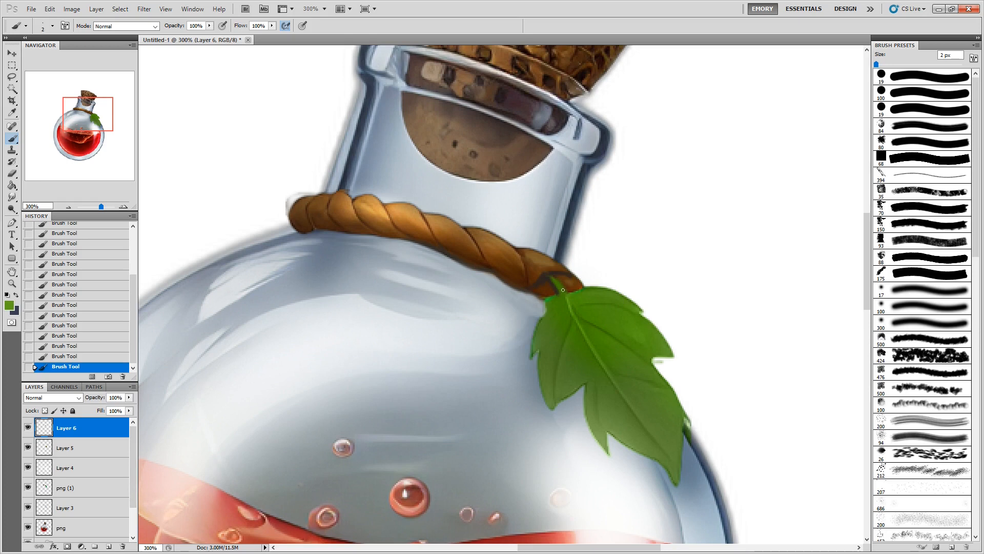
pyautogui.keyDown('alt'); pyautogui.click(557, 277); pyautogui.keyUp('alt')
pyautogui.keyDown('alt'); pyautogui.click(576, 276); pyautogui.keyUp('alt')
# Step: Touch up the lower edge of the rope's middle strands with sampled browns
pyautogui.keyDown('alt'); pyautogui.click(423, 234); pyautogui.keyUp('alt')
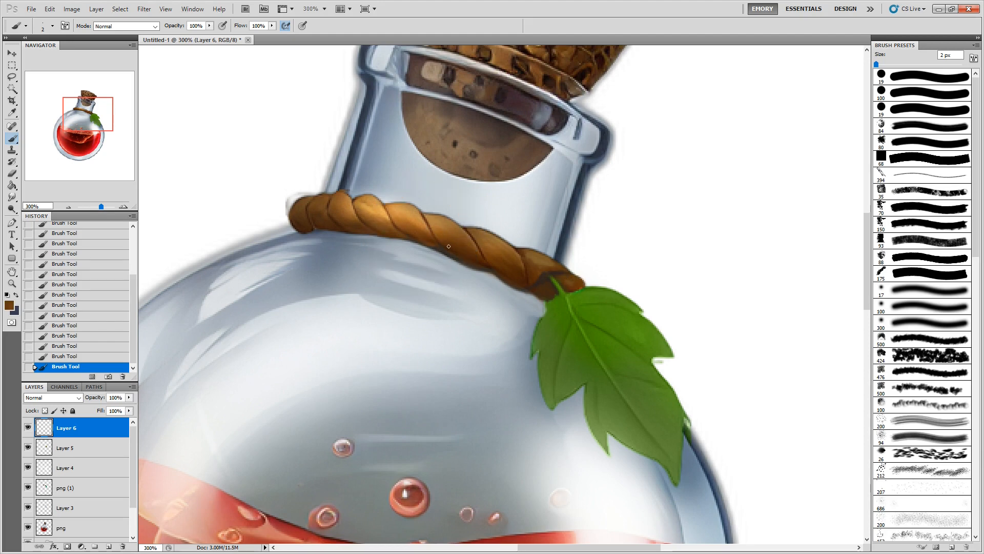
pyautogui.keyDown('alt'); pyautogui.click(442, 242); pyautogui.keyUp('alt')
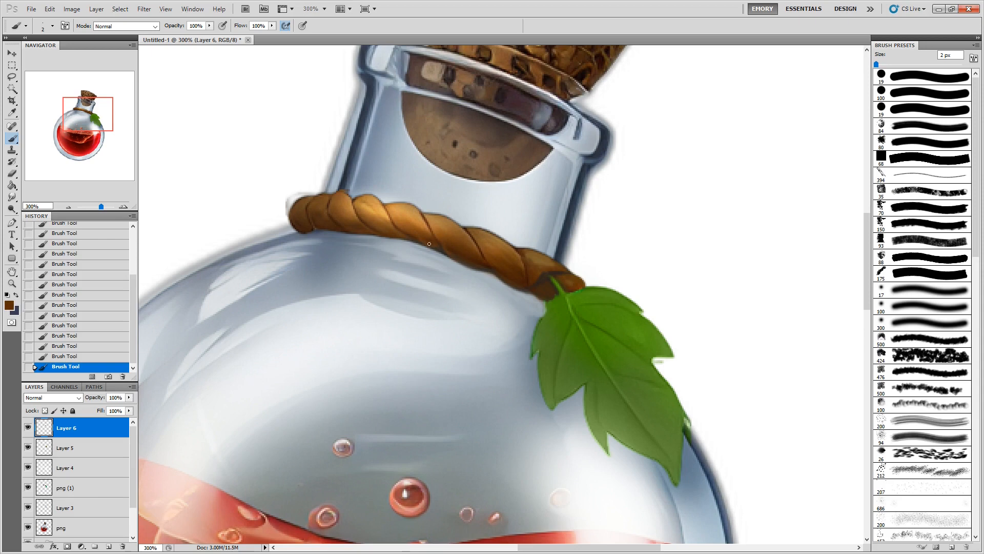
pyautogui.moveTo(441, 246); pyautogui.dragTo(454, 254)
# Step: Check the png (1) layer by toggling its visibility, and add a layer mask to it
pyautogui.click(27, 527)
pyautogui.click(27, 488)
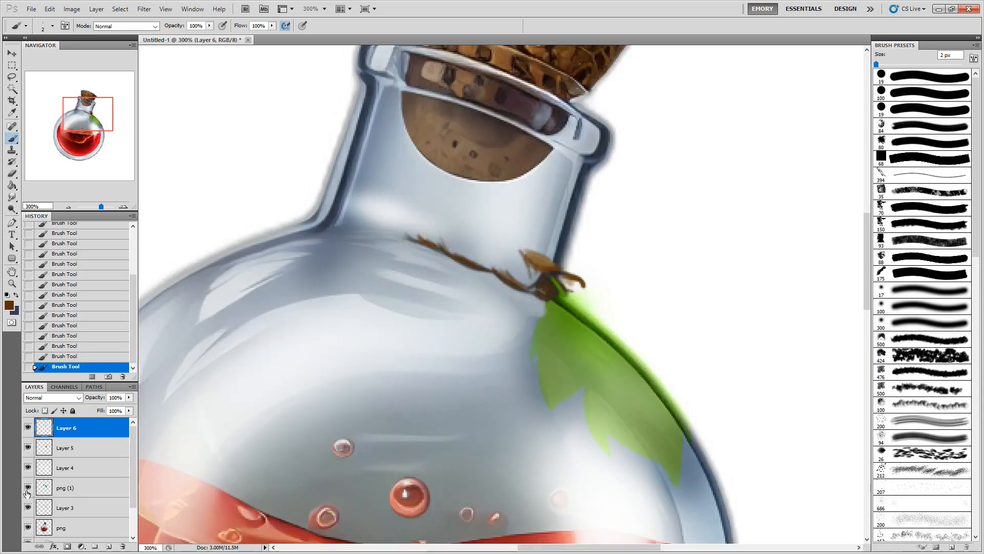
pyautogui.click(27, 488)
pyautogui.click(89, 488)
pyautogui.click(67, 547)
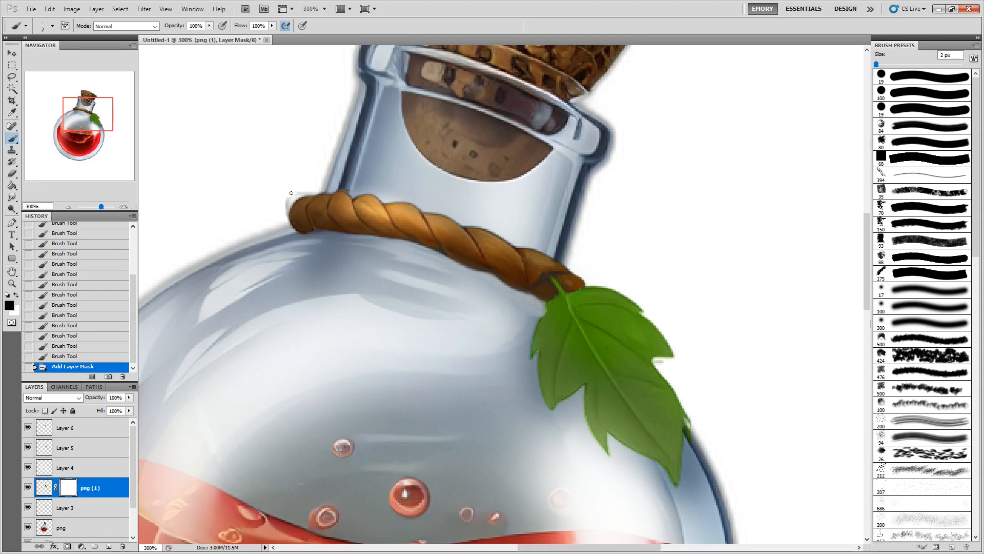
# Step: Convert the locked Background layer into a regular layer, keeping its default settings
pyautogui.scroll(-3, 134, 495)
pyautogui.doubleClick(103, 533)
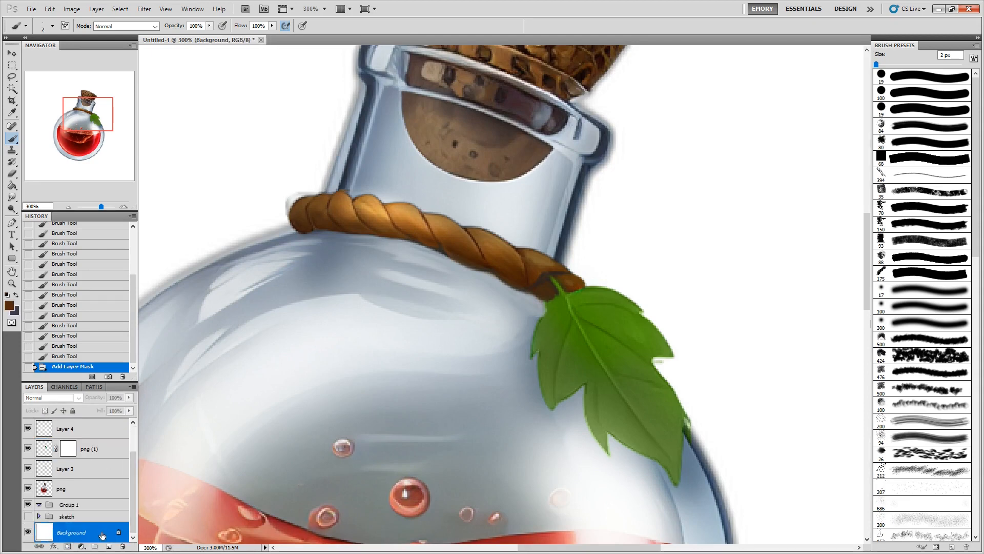
pyautogui.click(580, 174)
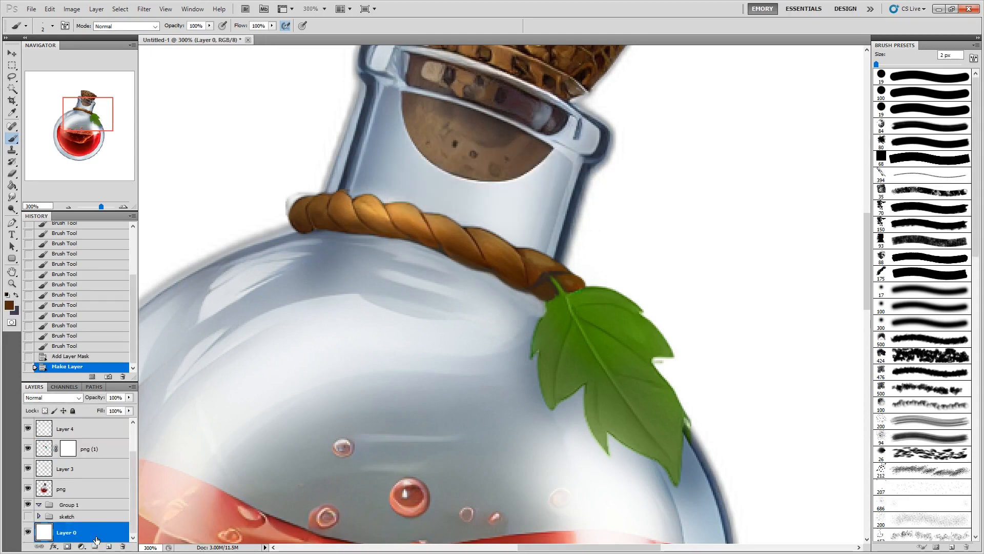
# Step: Add a black Color Overlay in Normal blend mode at 100% opacity to the converted background layer
pyautogui.doubleClick(95, 534)
pyautogui.click(104, 308)
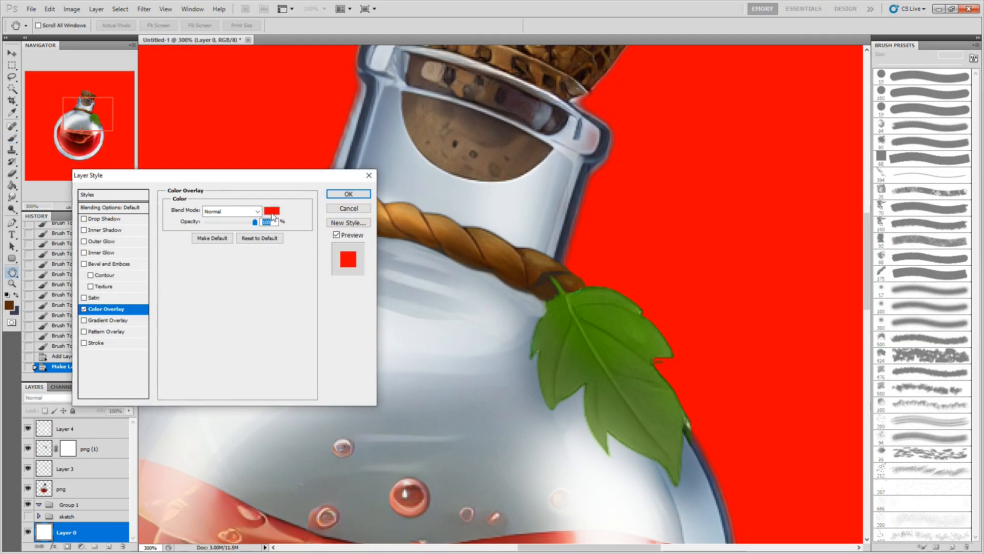
pyautogui.click(271, 211)
pyautogui.click(106, 464)
pyautogui.click(327, 328)
pyautogui.click(348, 194)
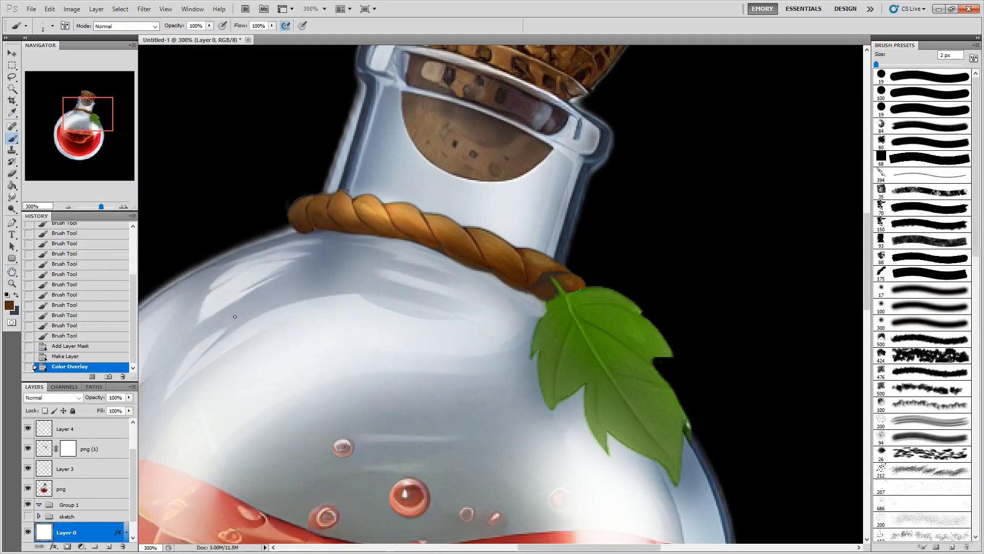
# Step: Hide Layer 0 and Group 1 and inspect the whole bottle on transparency at 100% zoom
pyautogui.press('b')
pyautogui.click(28, 533)
pyautogui.click(28, 532)
pyautogui.click(28, 532)
pyautogui.hotkey('ctrl', '1')
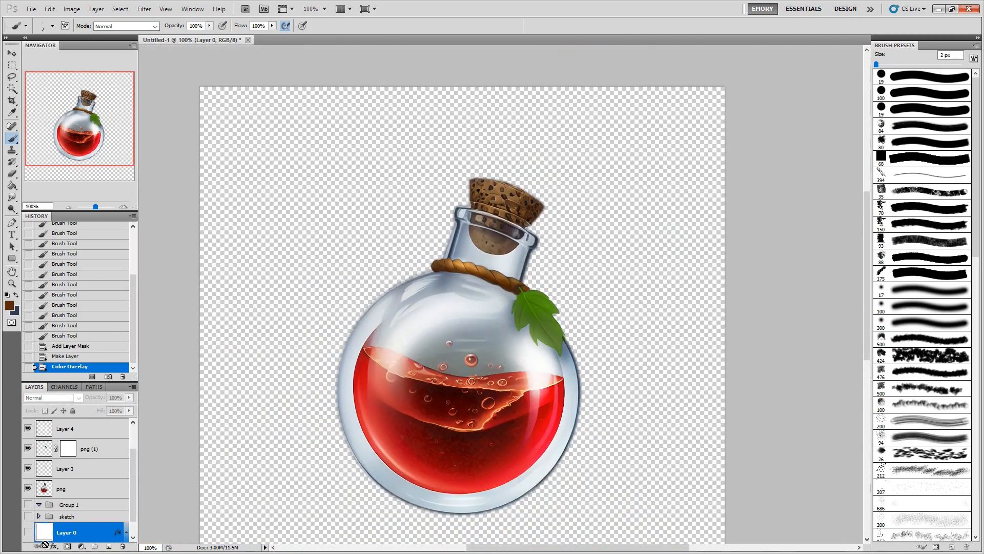
pyautogui.click(84, 124)
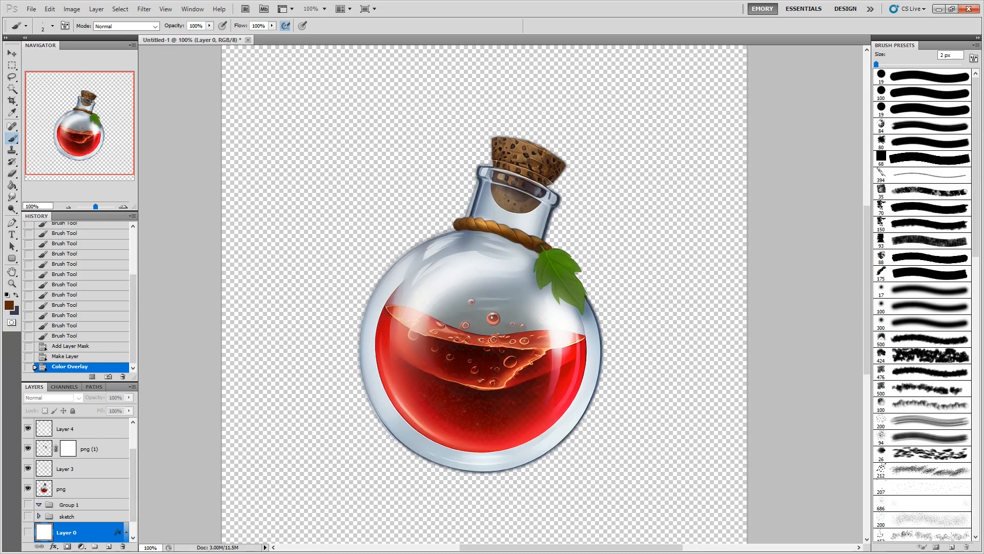
# Step: On Layer 6, paint over the leaf stem where it overlaps the rope's end, using sampled browns
pyautogui.click(82, 448)
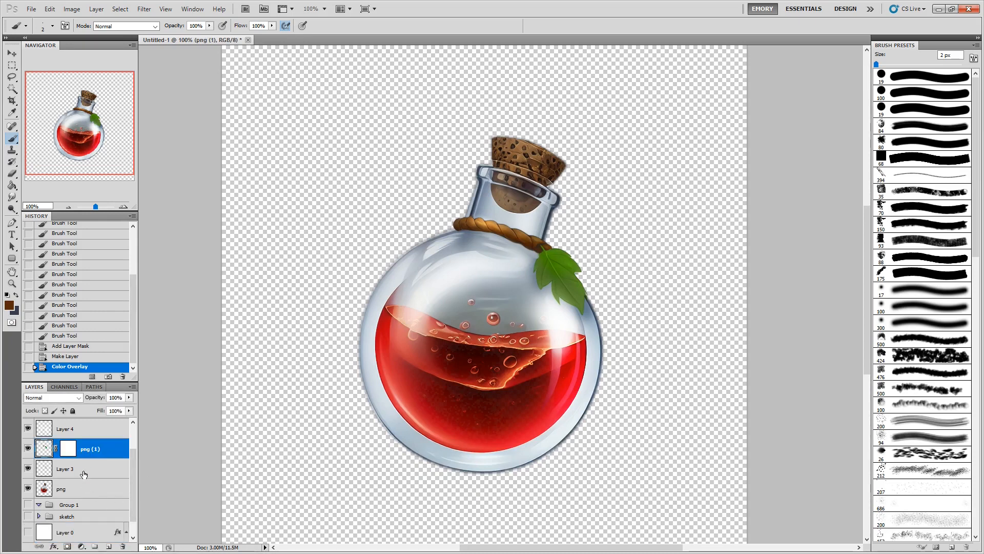
pyautogui.click(83, 473)
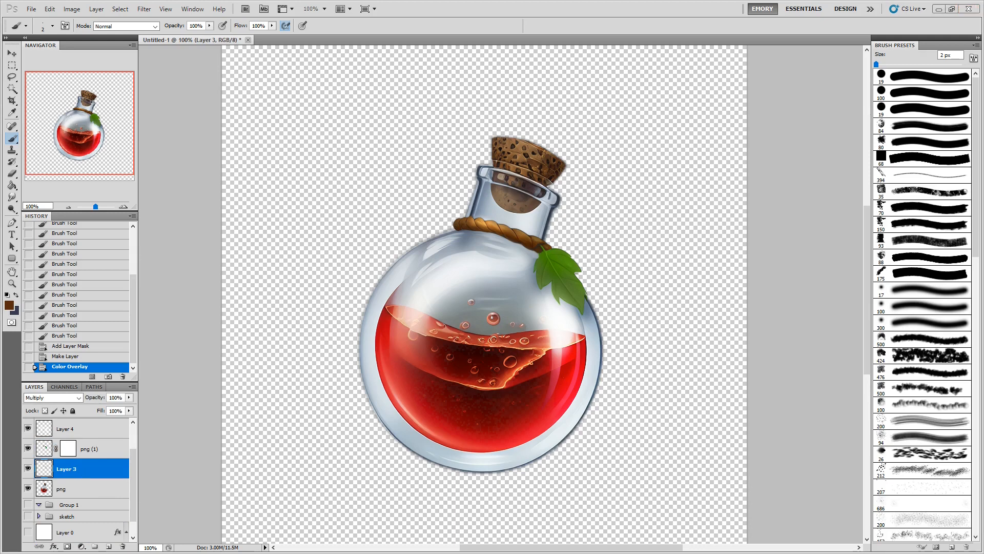
pyautogui.hotkey('ctrl', '-')
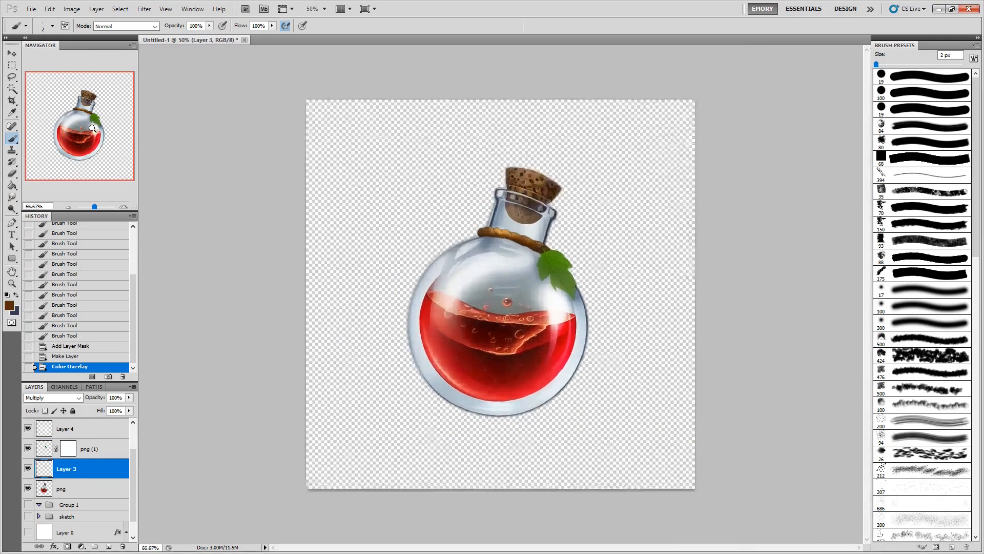
pyautogui.hotkey('ctrl', '+')
pyautogui.hotkey('ctrl', '+')
pyautogui.hotkey('ctrl', '+')
pyautogui.hotkey('ctrl', '+')
pyautogui.moveTo(92, 129); pyautogui.dragTo(88, 117)
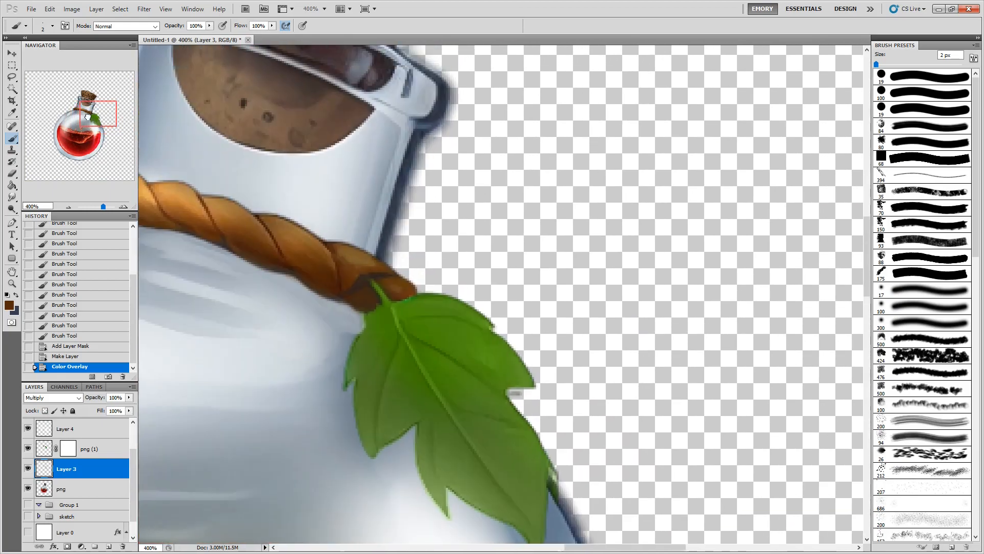
pyautogui.click(85, 438)
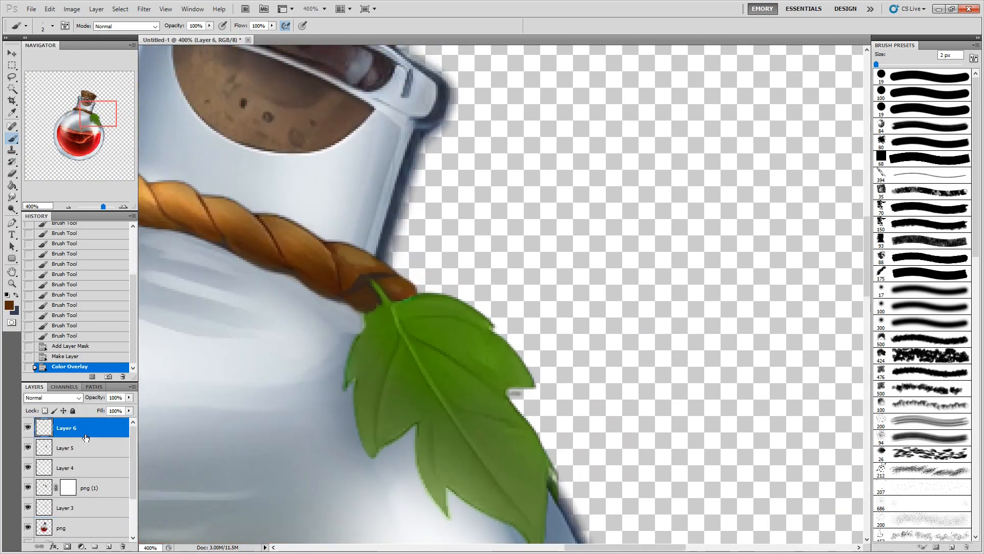
pyautogui.moveTo(328, 235); pyautogui.dragTo(357, 255)
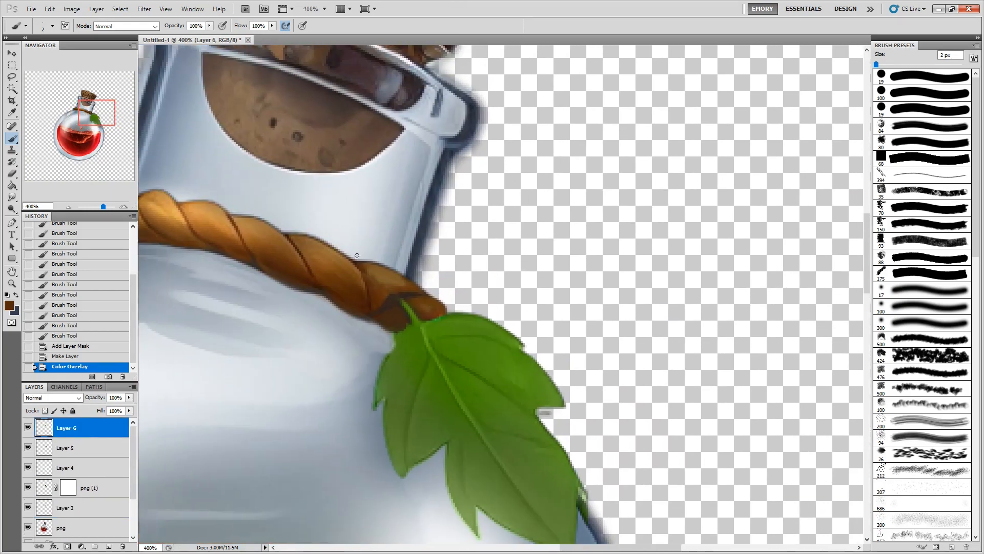
pyautogui.keyDown('alt'); pyautogui.click(392, 290); pyautogui.keyUp('alt')
pyautogui.moveTo(397, 291); pyautogui.dragTo(391, 297)
pyautogui.moveTo(401, 295); pyautogui.dragTo(399, 301)
pyautogui.moveTo(402, 301); pyautogui.dragTo(413, 313)
pyautogui.keyDown('alt'); pyautogui.click(394, 329); pyautogui.keyUp('alt')
pyautogui.moveTo(410, 310); pyautogui.dragTo(415, 326)
pyautogui.keyDown('alt'); pyautogui.click(384, 306); pyautogui.keyUp('alt')
# Step: Shape the rope's tapered tip above the leaf and darken its lower edge with sampled browns
pyautogui.moveTo(416, 321); pyautogui.dragTo(437, 317)
pyautogui.moveTo(428, 320)
pyautogui.mouseDown()
pyautogui.moveTo(405, 317)
pyautogui.moveTo(442, 314)
pyautogui.moveTo(407, 312)
pyautogui.moveTo(413, 292)
pyautogui.mouseUp()
pyautogui.keyDown('alt'); pyautogui.click(421, 308); pyautogui.keyUp('alt')
pyautogui.moveTo(413, 292); pyautogui.dragTo(412, 298)
pyautogui.keyDown('alt'); pyautogui.click(395, 277); pyautogui.keyUp('alt')
pyautogui.moveTo(390, 292); pyautogui.dragTo(409, 300)
pyautogui.moveTo(406, 293)
pyautogui.mouseDown()
pyautogui.moveTo(421, 306)
pyautogui.moveTo(398, 296)
pyautogui.moveTo(392, 306)
pyautogui.moveTo(441, 317)
pyautogui.mouseUp()
pyautogui.keyDown('alt'); pyautogui.click(424, 325); pyautogui.keyUp('alt')
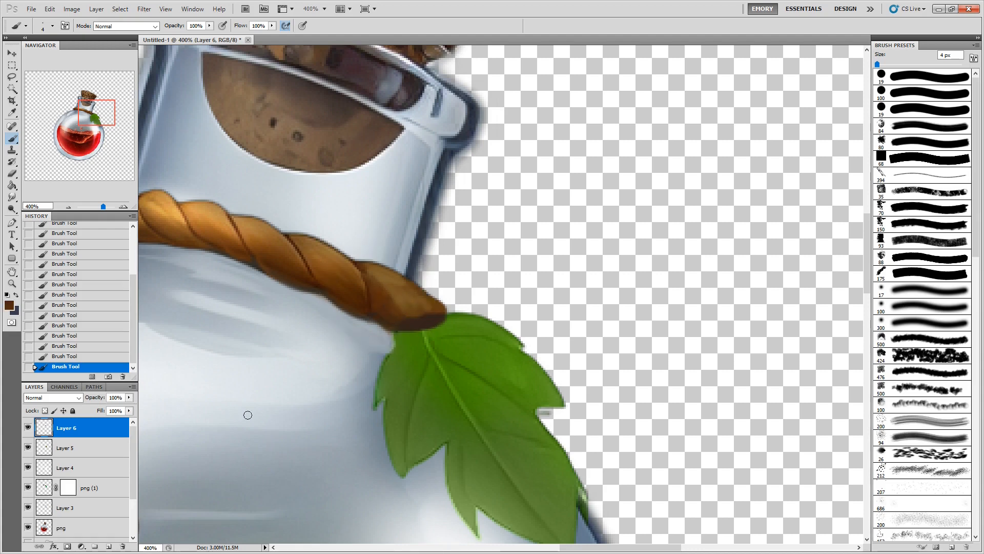
# Step: Toggle the visibility of png (1) and Layers 3, 4, 5 and 6 to examine what each contributes
pyautogui.click(92, 491)
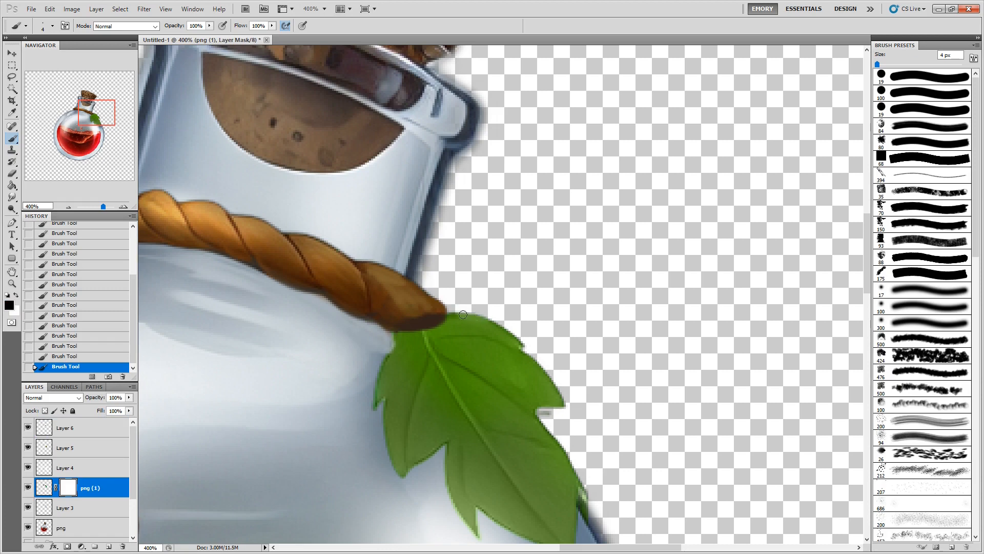
pyautogui.click(28, 487)
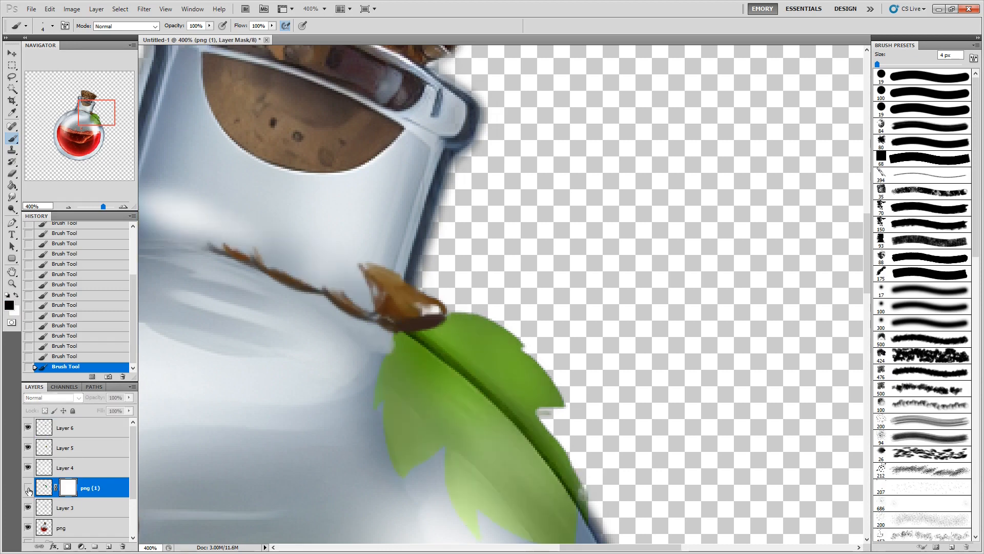
pyautogui.click(28, 488)
pyautogui.click(28, 467)
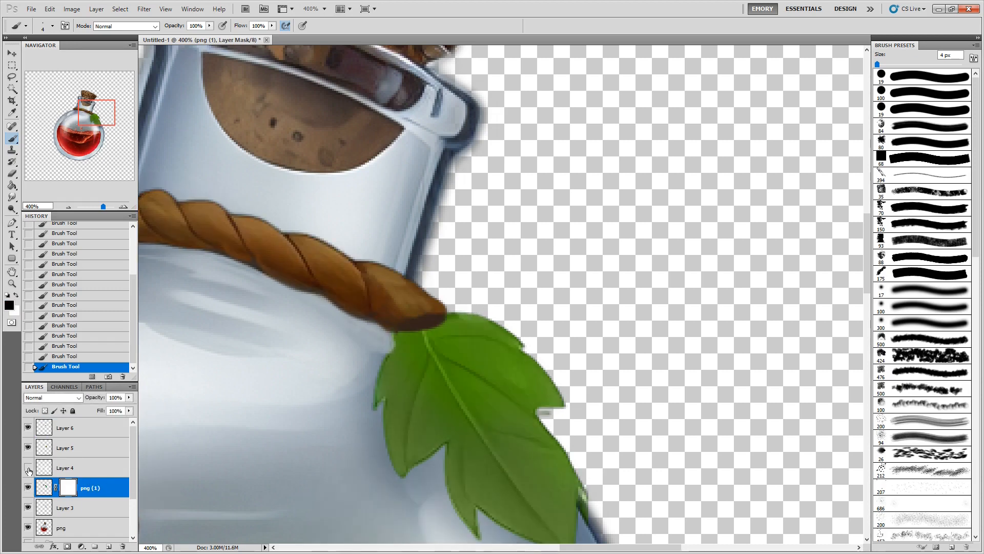
pyautogui.click(28, 468)
pyautogui.click(29, 507)
pyautogui.click(28, 507)
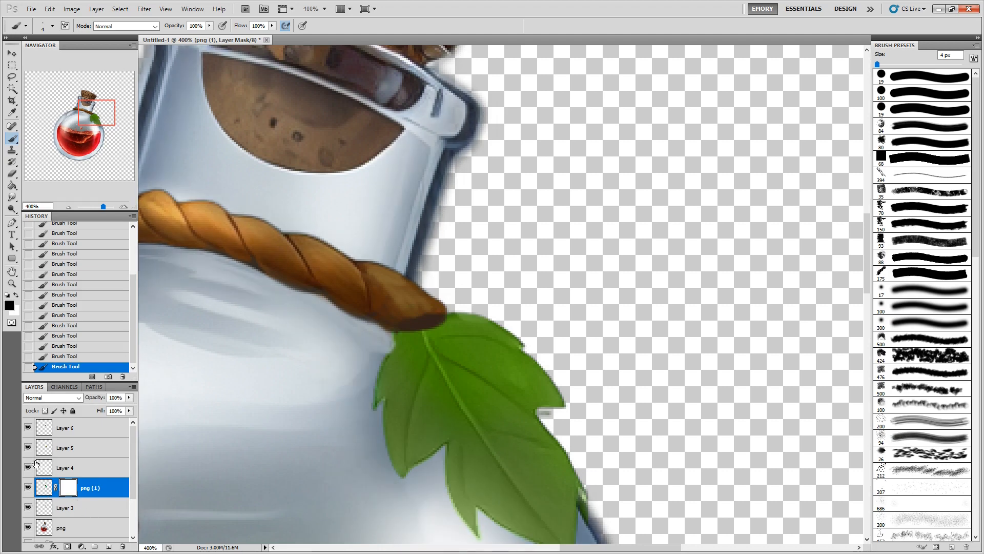
pyautogui.click(28, 446)
pyautogui.click(28, 447)
pyautogui.click(28, 426)
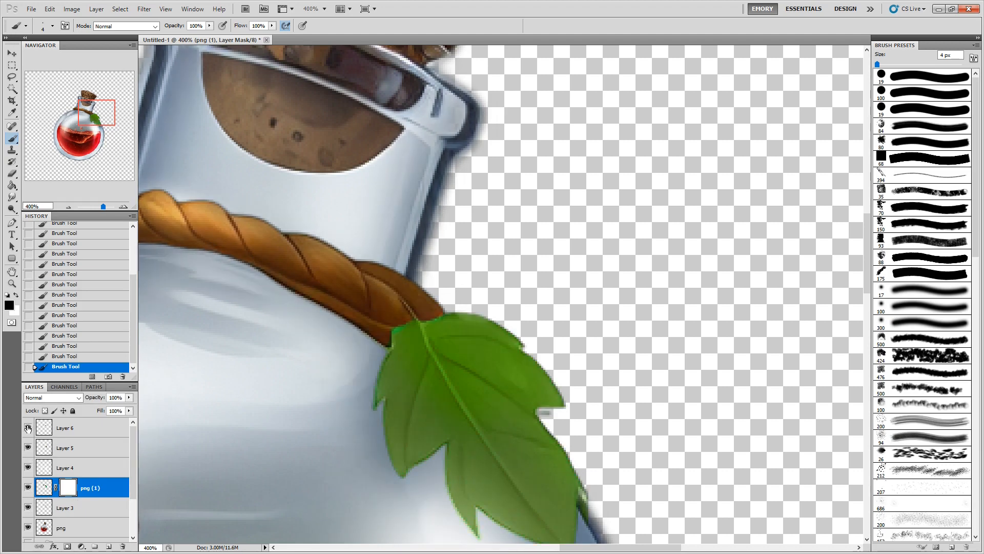
pyautogui.click(29, 426)
# Step: Move Layer 5 directly above png (1) and merge it down, applying the layer mask
pyautogui.click(82, 448)
pyautogui.click(28, 447)
pyautogui.click(28, 448)
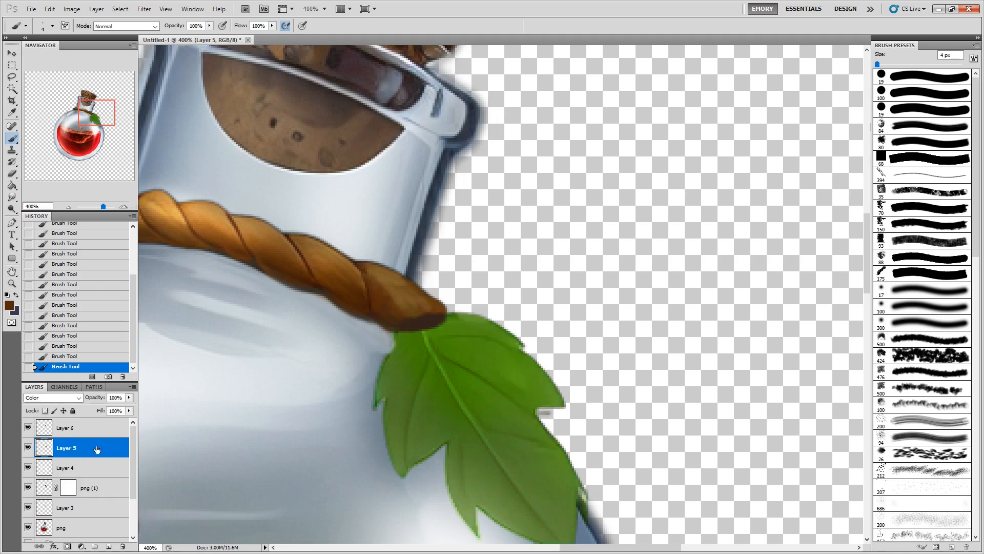
pyautogui.moveTo(72, 448); pyautogui.dragTo(108, 478)
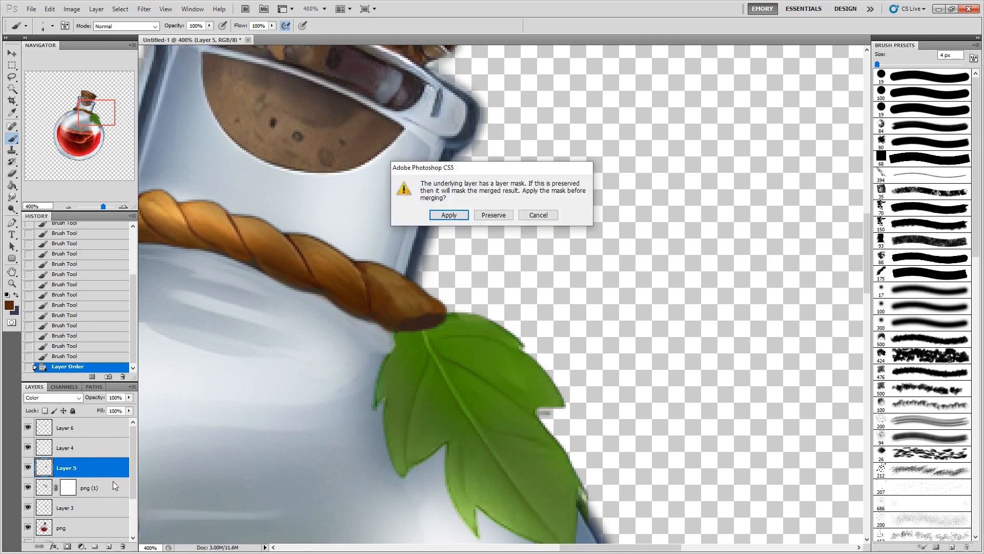
pyautogui.press('Return')
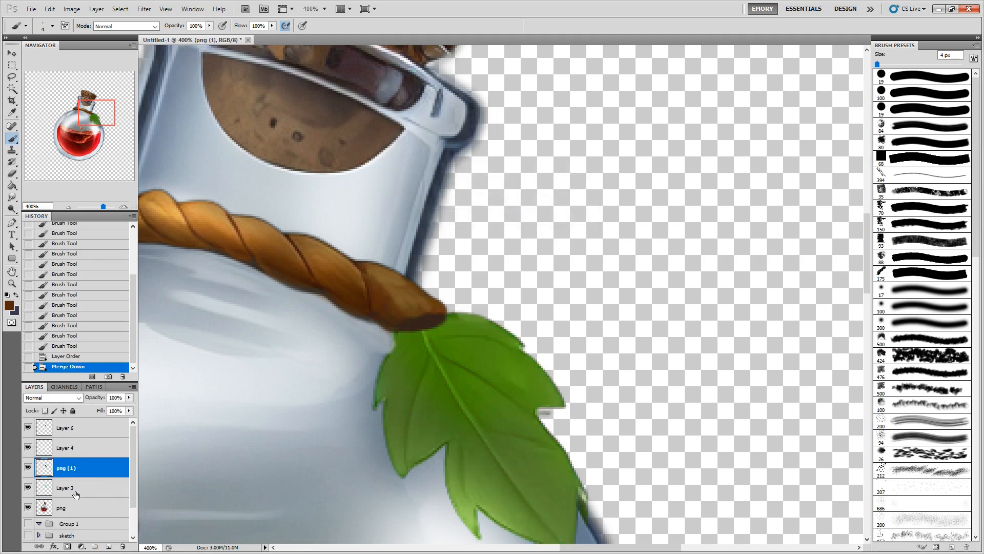
# Step: Add a new layer mask to png (1) and mask out the leaf's upper edge beside the rope's tip
pyautogui.click(28, 468)
pyautogui.click(28, 468)
pyautogui.click(29, 448)
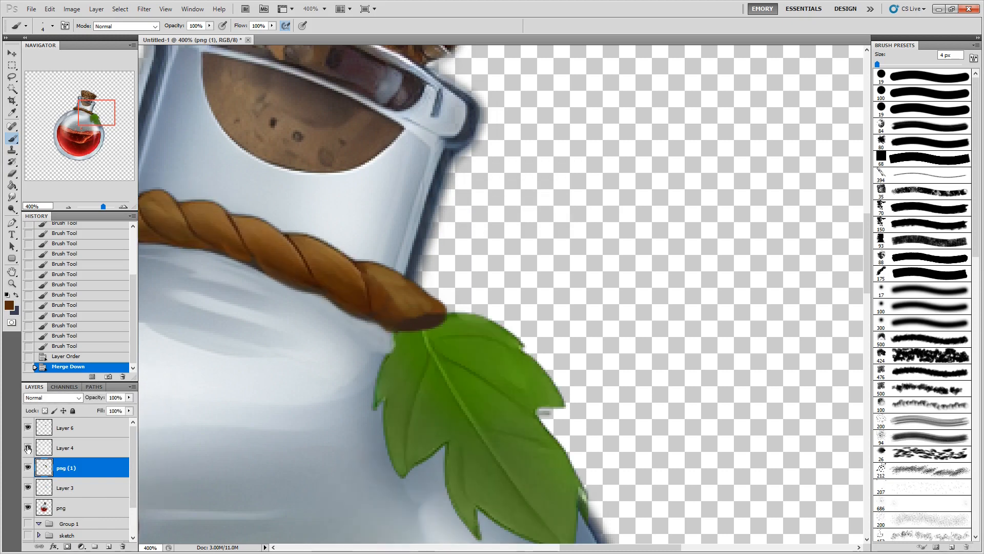
pyautogui.click(29, 449)
pyautogui.click(29, 449)
pyautogui.click(29, 448)
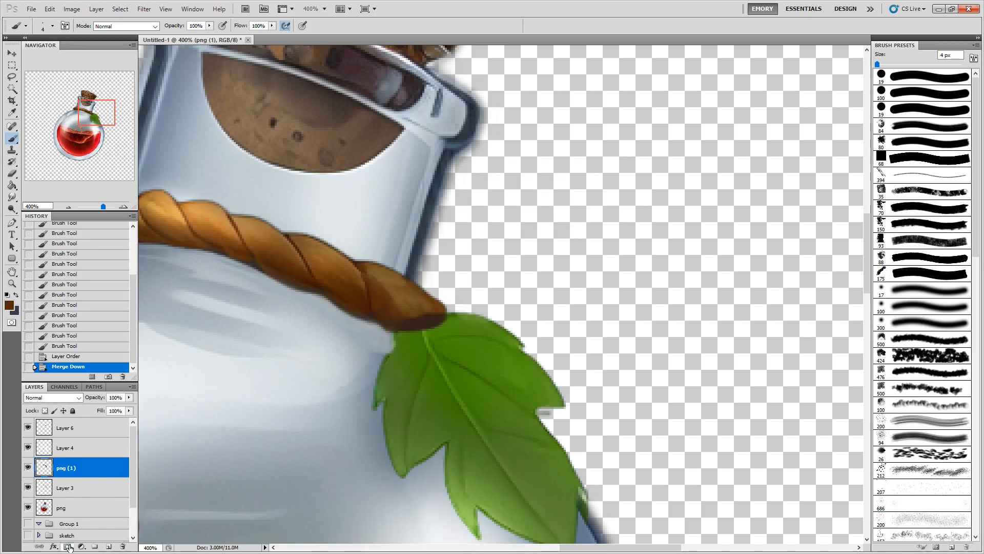
pyautogui.click(67, 547)
pyautogui.moveTo(468, 315)
pyautogui.mouseDown()
pyautogui.moveTo(456, 313)
pyautogui.moveTo(506, 329)
pyautogui.mouseUp()
pyautogui.moveTo(508, 330)
pyautogui.mouseDown()
pyautogui.moveTo(449, 318)
pyautogui.moveTo(478, 318)
pyautogui.moveTo(518, 339)
pyautogui.moveTo(466, 324)
pyautogui.mouseUp()
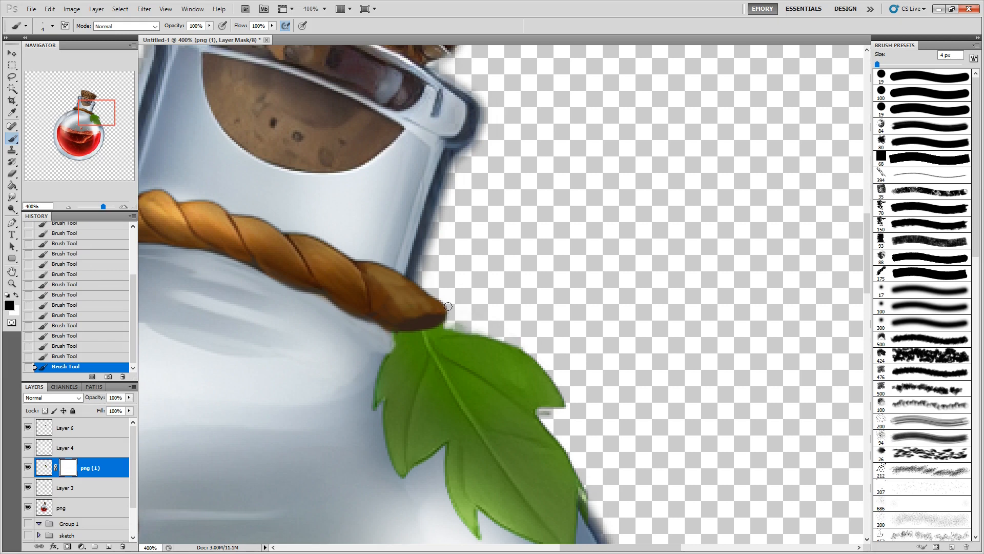
pyautogui.moveTo(448, 308)
pyautogui.mouseDown()
pyautogui.moveTo(462, 326)
pyautogui.moveTo(435, 323)
pyautogui.moveTo(494, 332)
pyautogui.mouseUp()
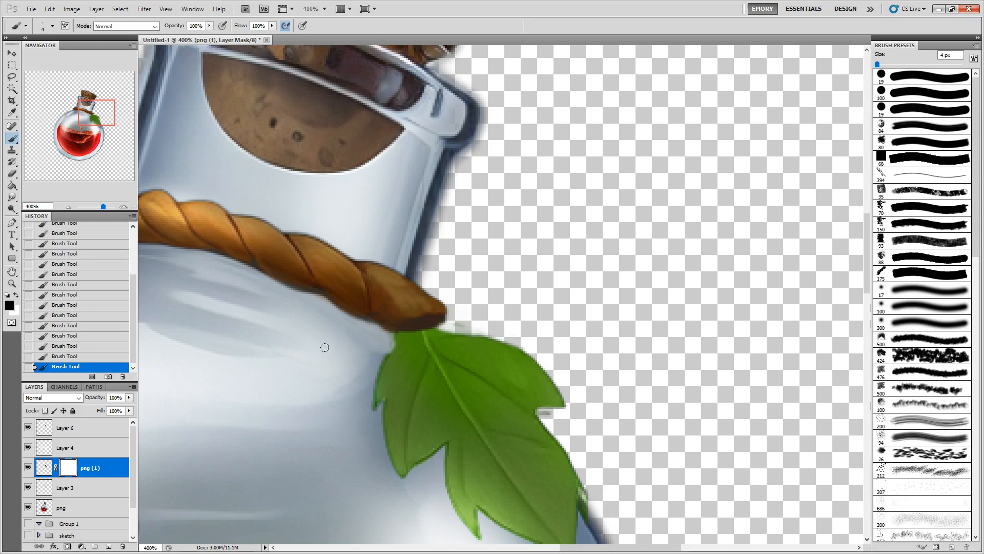
# Step: On Layer 6, darken the rope's tip with a sampled dark brown and erase the excess along its outer edge
pyautogui.click(87, 430)
pyautogui.keyDown('alt'); pyautogui.click(440, 323); pyautogui.keyUp('alt')
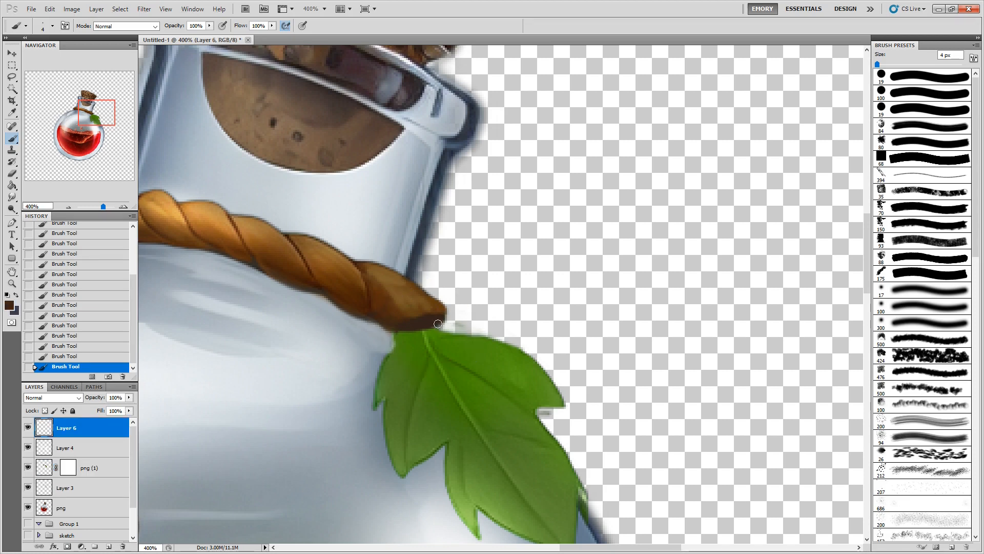
pyautogui.moveTo(432, 305)
pyautogui.mouseDown()
pyautogui.moveTo(415, 281)
pyautogui.moveTo(437, 300)
pyautogui.mouseUp()
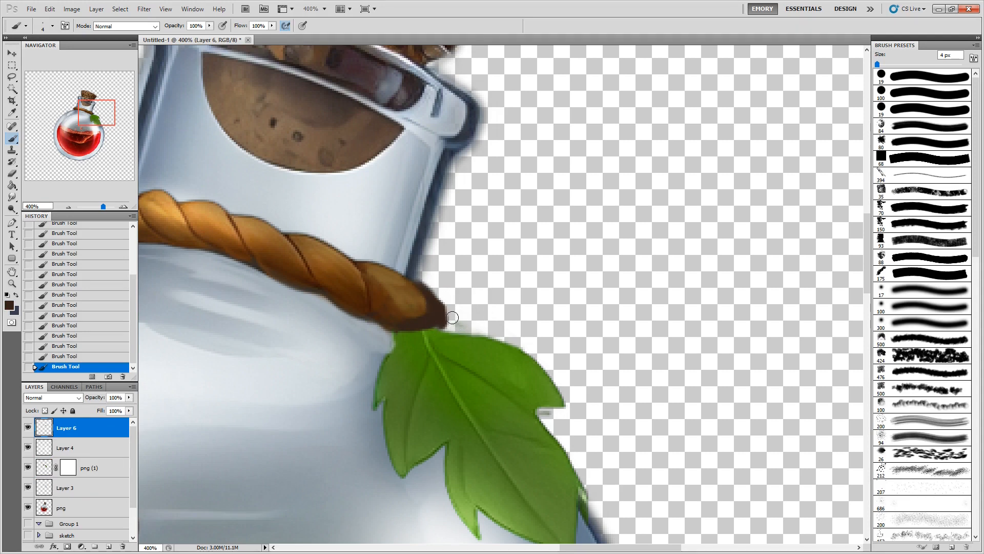
pyautogui.press('e')
pyautogui.moveTo(450, 313)
pyautogui.mouseDown()
pyautogui.moveTo(433, 284)
pyautogui.moveTo(452, 321)
pyautogui.mouseUp()
# Step: Create a new layer and place it between Layer 4 and png (1)
pyautogui.click(101, 447)
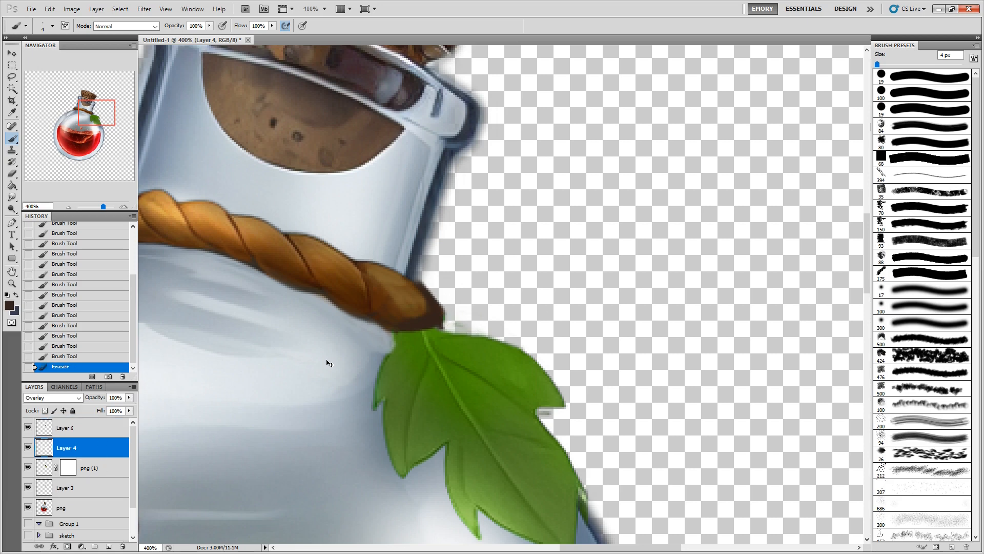
pyautogui.hotkey('ctrl', 'shift', 'n')
pyautogui.press('Return')
pyautogui.moveTo(110, 446); pyautogui.dragTo(110, 467)
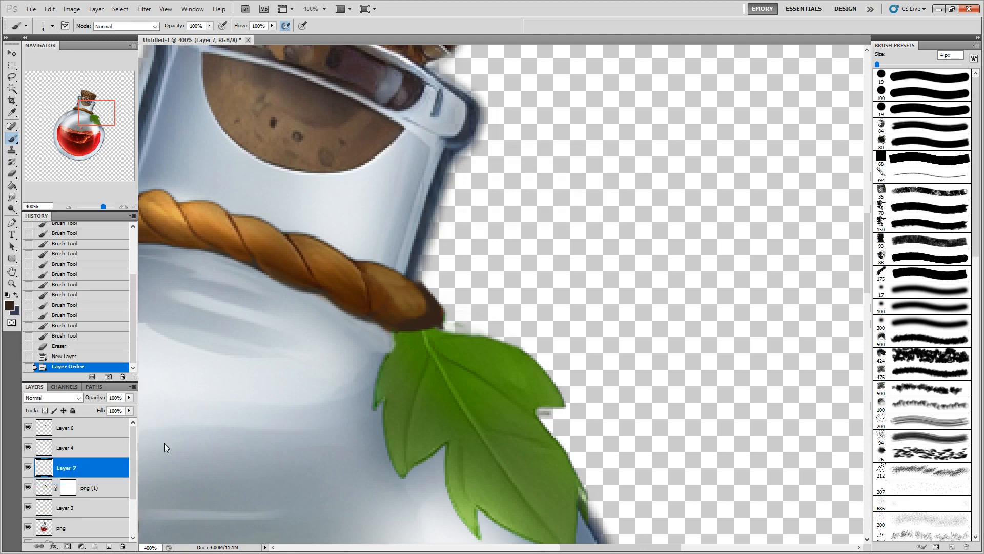
# Step: Load the png (1) layer's outline as a selection and set the soft round brush to 15 px
pyautogui.click(881, 306)
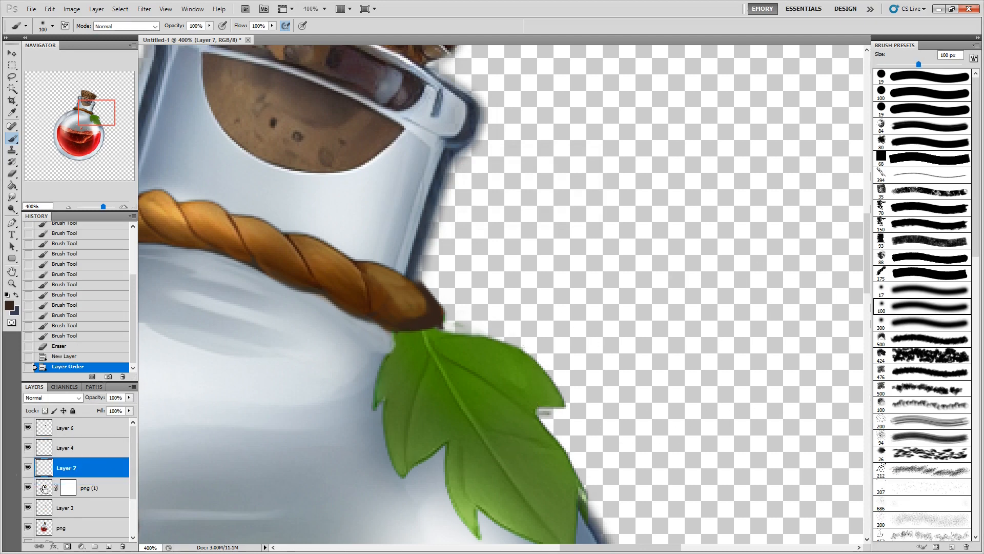
pyautogui.keyDown('ctrl'); pyautogui.click(44, 487); pyautogui.keyUp('ctrl')
pyautogui.press('[')
pyautogui.press('[')
pyautogui.press('[')
pyautogui.press('[')
pyautogui.press('[')
pyautogui.press('[')
pyautogui.press('[')
pyautogui.press('[')
pyautogui.press('[')
pyautogui.press('[')
pyautogui.press('[')
pyautogui.press('[')
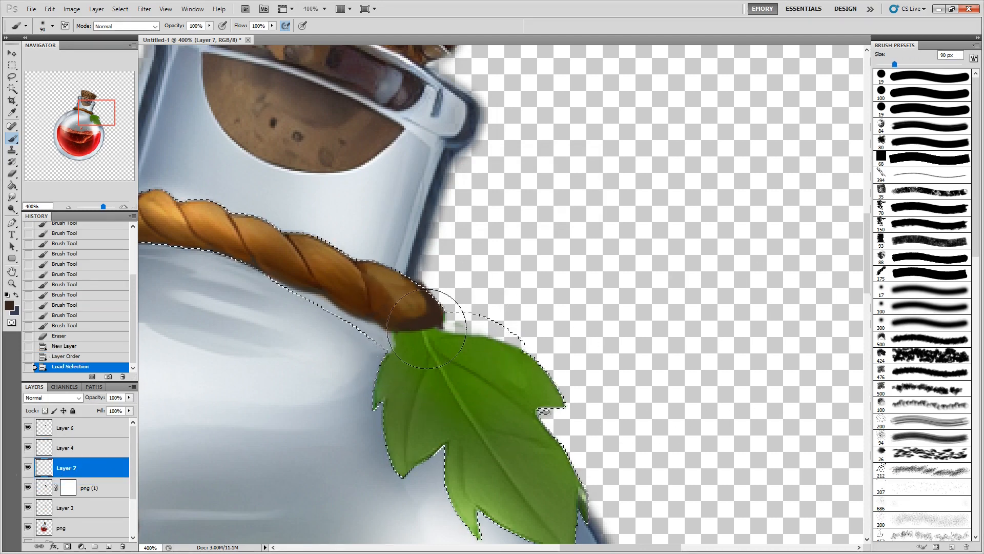
pyautogui.press(']')
pyautogui.press(']')
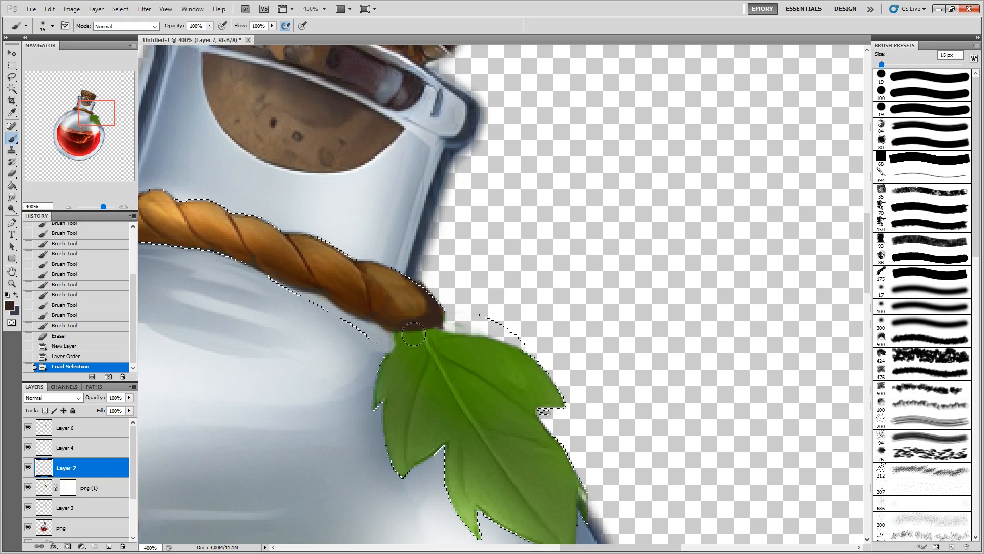
# Step: Set Layer 7 to Multiply and paint a soft dark shadow on the leaf just below the rope's tip
pyautogui.click(53, 397)
pyautogui.click(46, 168)
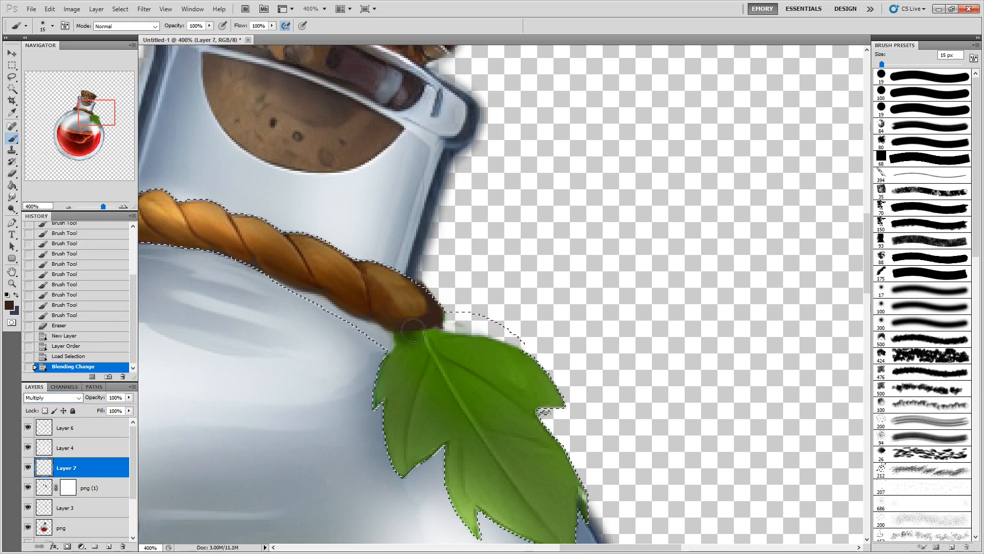
pyautogui.moveTo(429, 337); pyautogui.dragTo(405, 338)
pyautogui.moveTo(425, 335); pyautogui.dragTo(400, 339)
pyautogui.moveTo(417, 336); pyautogui.dragTo(408, 354)
# Step: Lower Layer 7's opacity to 46% and brush shading along the rope's lower edge near the leaf
pyautogui.click(129, 397)
pyautogui.moveTo(125, 408); pyautogui.dragTo(103, 408)
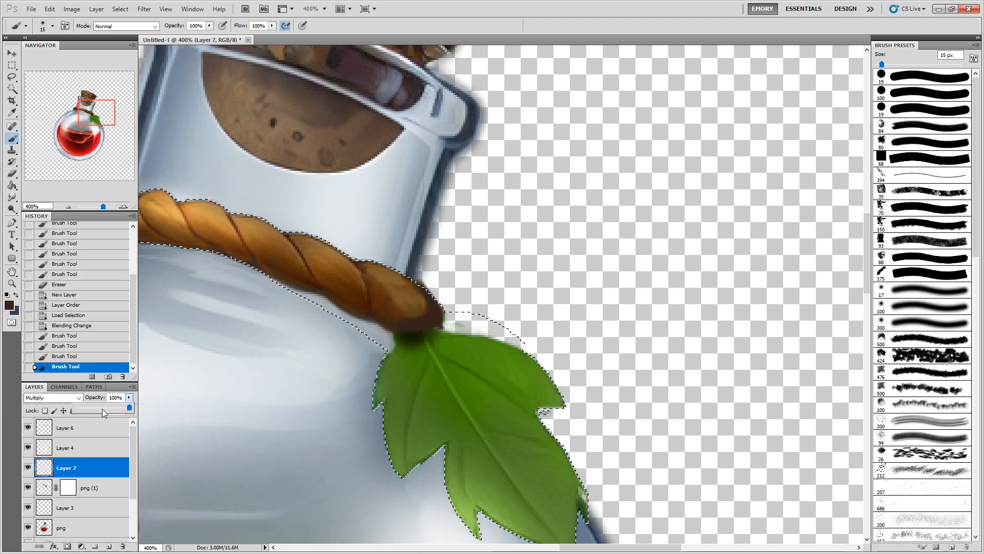
pyautogui.moveTo(333, 295); pyautogui.dragTo(418, 318)
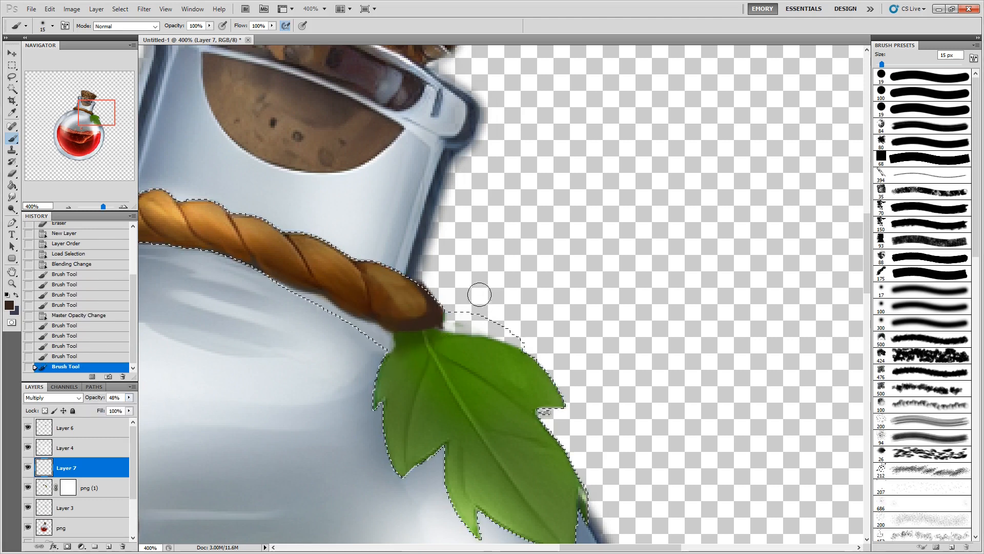
# Step: Mask out the faint remnants along the leaf's upper edge on the png (1) layer mask in black, and remove the selection
pyautogui.click(69, 485)
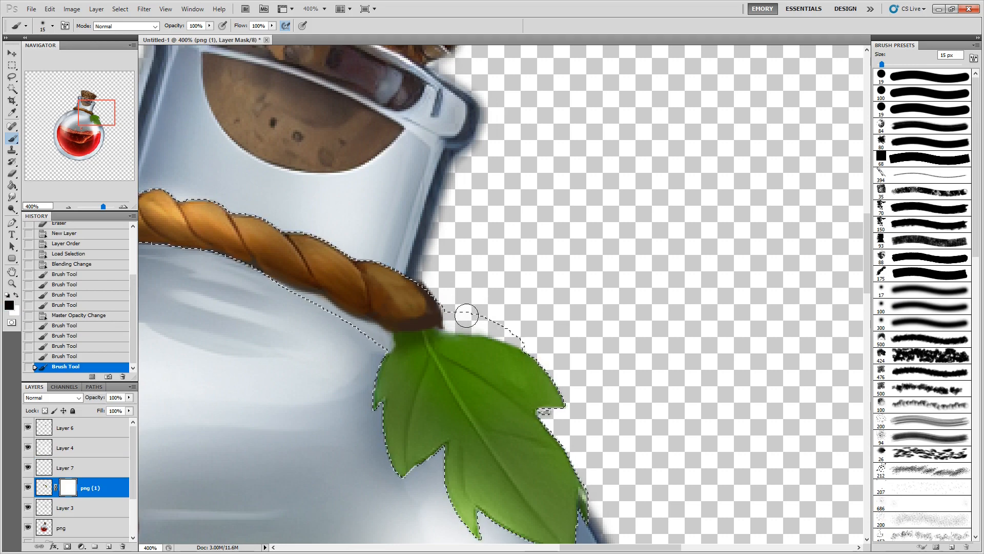
pyautogui.moveTo(458, 314); pyautogui.dragTo(513, 327)
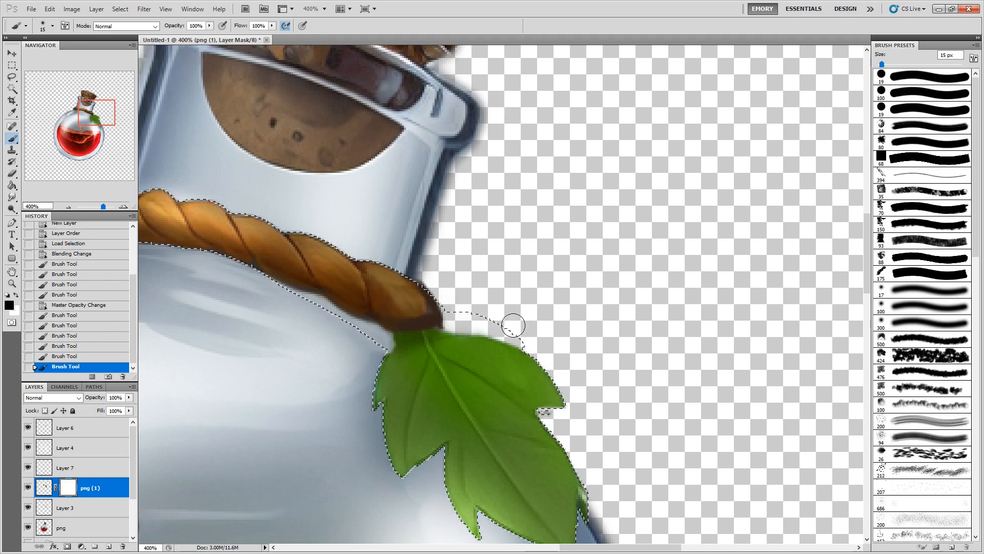
pyautogui.hotkey('ctrl', 'd')
pyautogui.hotkey('ctrl', '0')
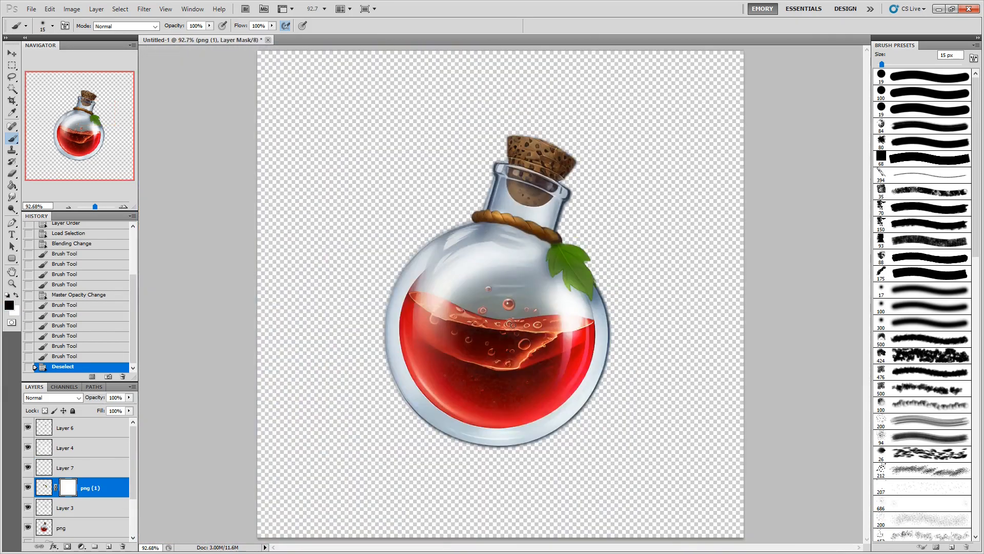
# Step: On Layer 6, touch up the leaf's edge just below the rope end with sampled greens and a hard round 5 px brush
pyautogui.hotkey('ctrl', '+')
pyautogui.hotkey('ctrl', '+')
pyautogui.hotkey('ctrl', '+')
pyautogui.moveTo(95, 130); pyautogui.dragTo(105, 114)
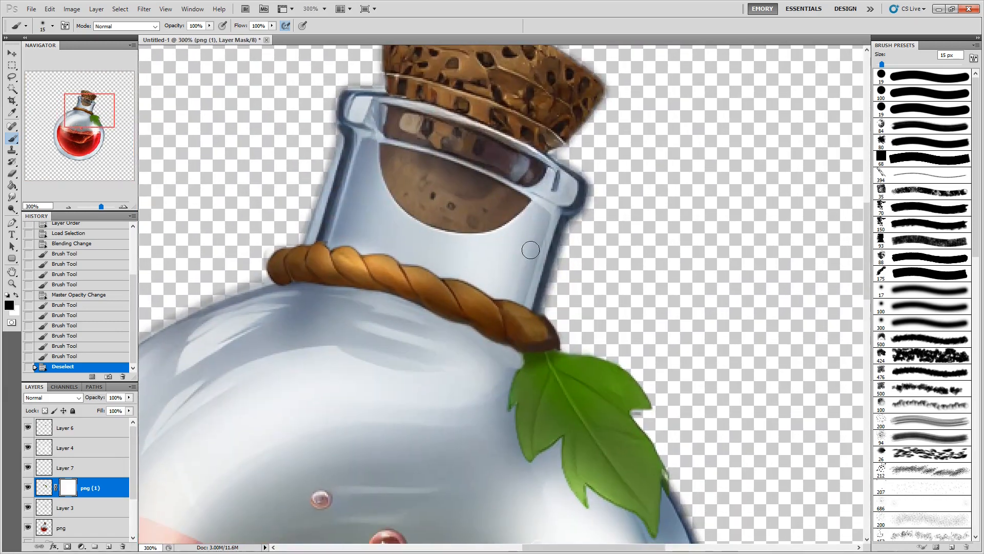
pyautogui.click(85, 429)
pyautogui.press('alt')
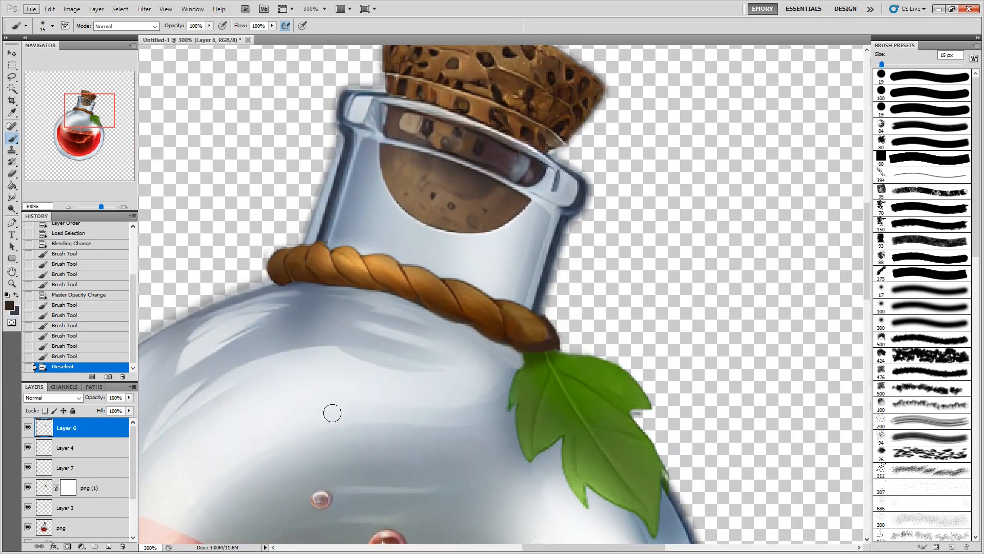
pyautogui.keyDown('alt'); pyautogui.click(550, 352); pyautogui.keyUp('alt')
pyautogui.click(919, 116)
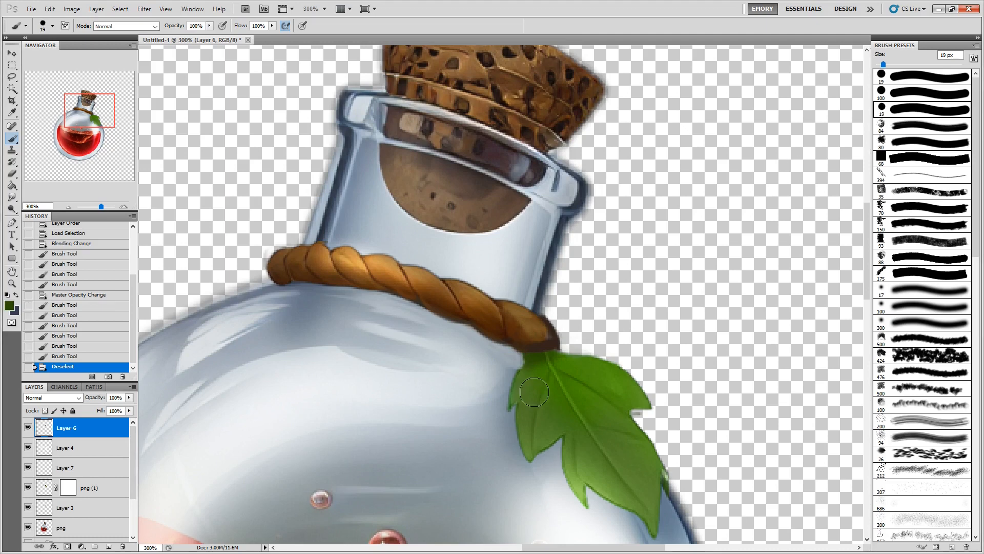
pyautogui.press('[')
pyautogui.press('[')
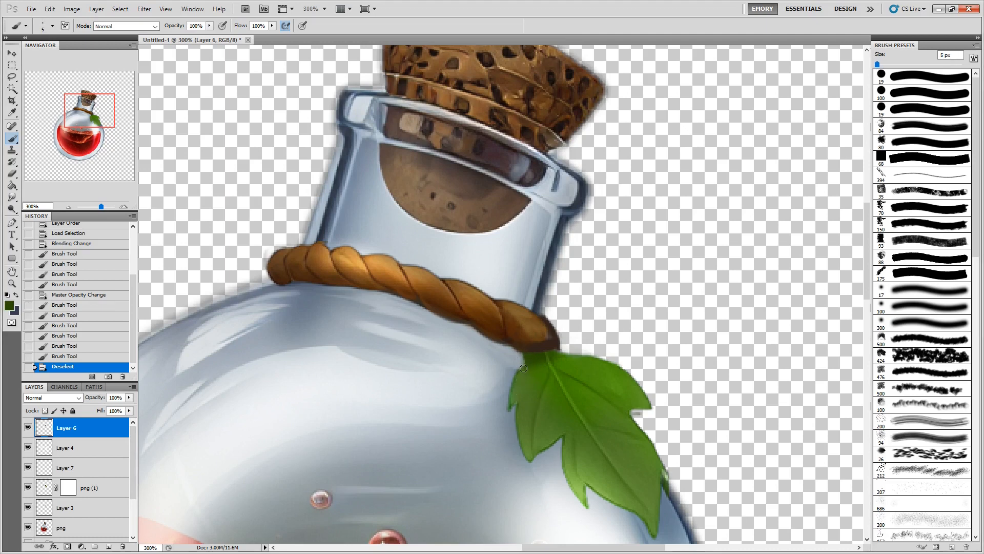
pyautogui.moveTo(529, 354); pyautogui.dragTo(519, 374)
pyautogui.keyDown('alt'); pyautogui.click(528, 379); pyautogui.keyUp('alt')
pyautogui.moveTo(524, 365); pyautogui.dragTo(522, 374)
pyautogui.moveTo(528, 362); pyautogui.dragTo(530, 374)
pyautogui.keyDown('alt'); pyautogui.click(535, 377); pyautogui.keyUp('alt')
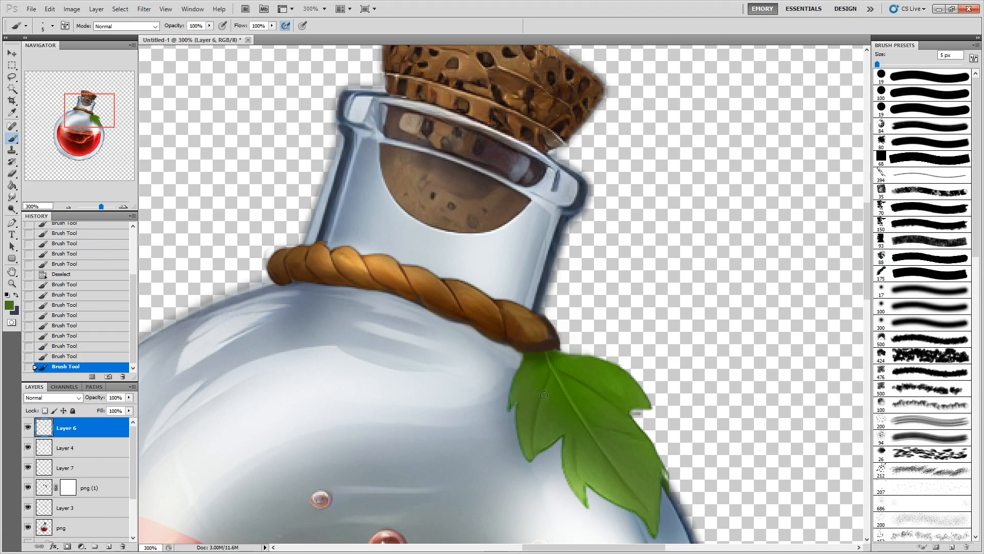
# Step: Toggle the visibility of Layer 7, Layer 3 and Layer 4 to examine what each contributes to the whole bottle
pyautogui.moveTo(92, 105); pyautogui.dragTo(97, 110)
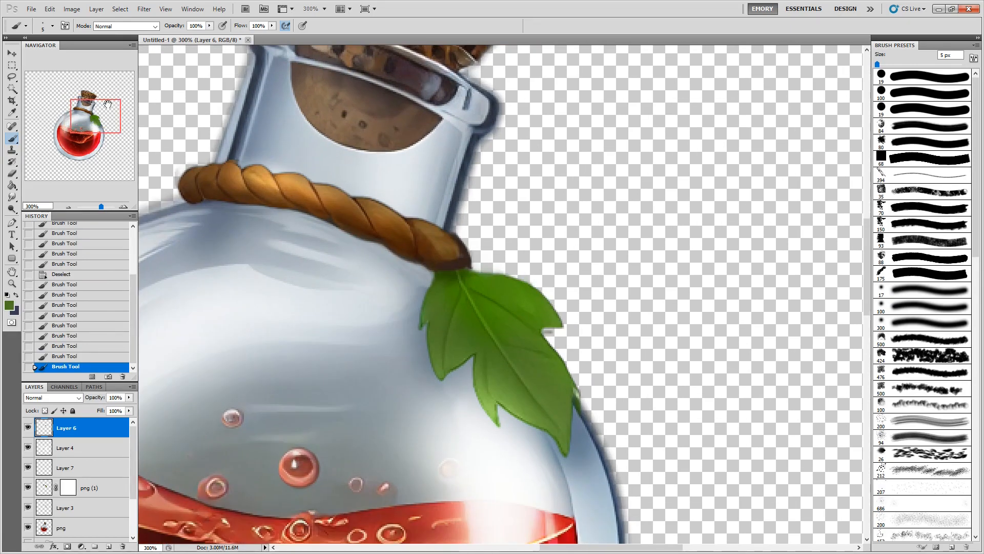
pyautogui.press('alt')
pyautogui.hotkey('ctrl', '0')
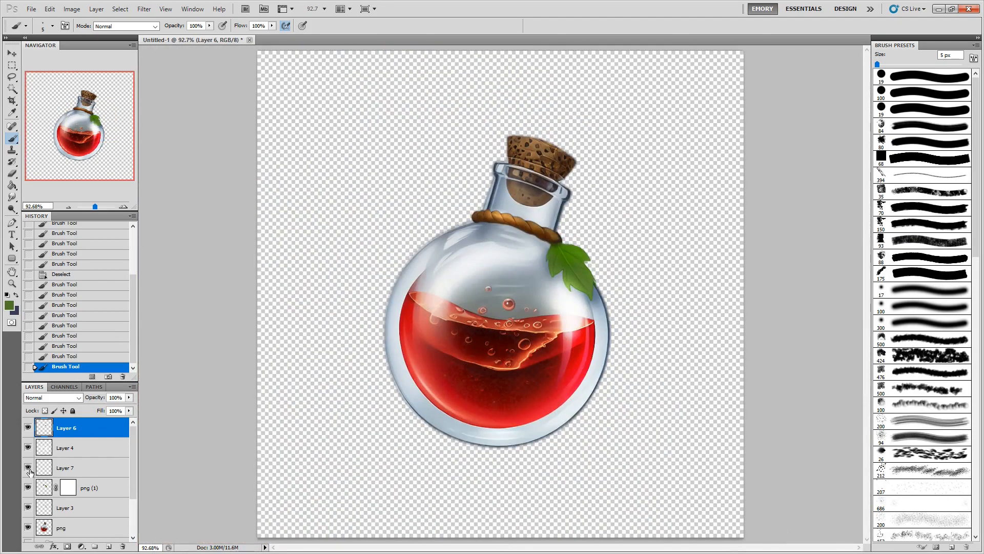
pyautogui.click(28, 468)
pyautogui.click(28, 507)
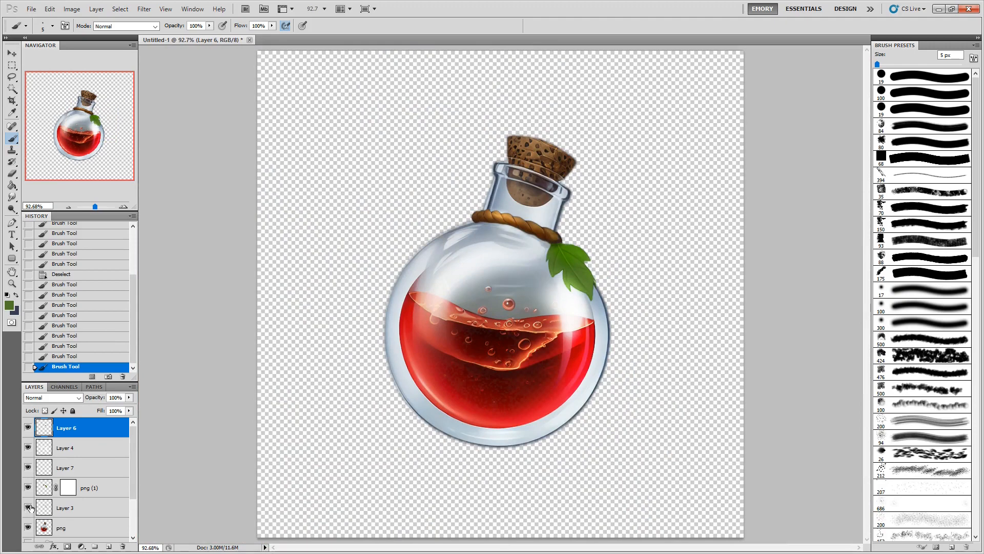
pyautogui.click(28, 468)
pyautogui.click(27, 448)
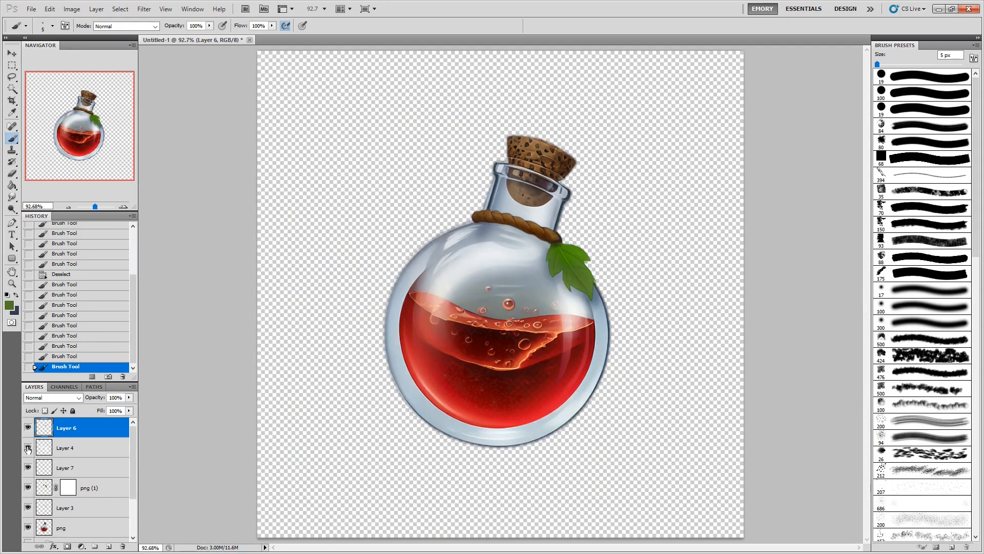
pyautogui.click(28, 447)
# Step: Move Layer 4 directly beneath the png (1) layer and compare the bottle with it hidden and shown
pyautogui.click(99, 448)
pyautogui.doubleClick(105, 449)
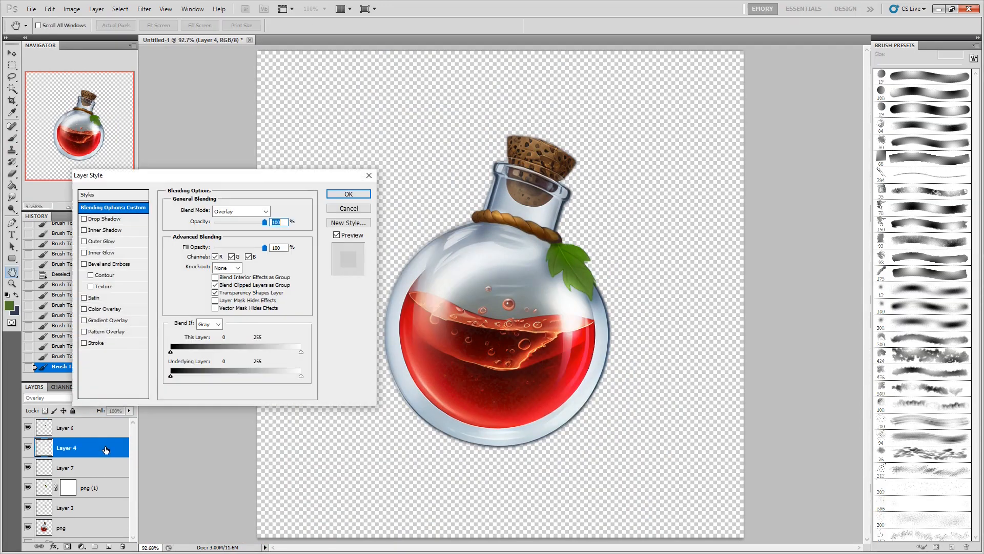
pyautogui.click(343, 207)
pyautogui.moveTo(92, 448); pyautogui.dragTo(94, 496)
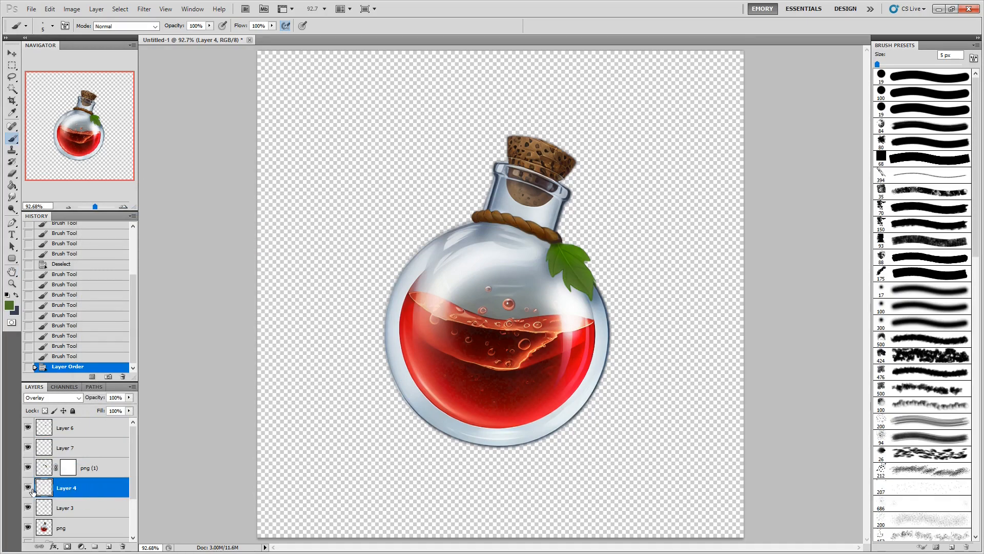
pyautogui.click(28, 487)
pyautogui.click(28, 487)
pyautogui.hotkey('ctrl', '-')
pyautogui.hotkey('ctrl', '-')
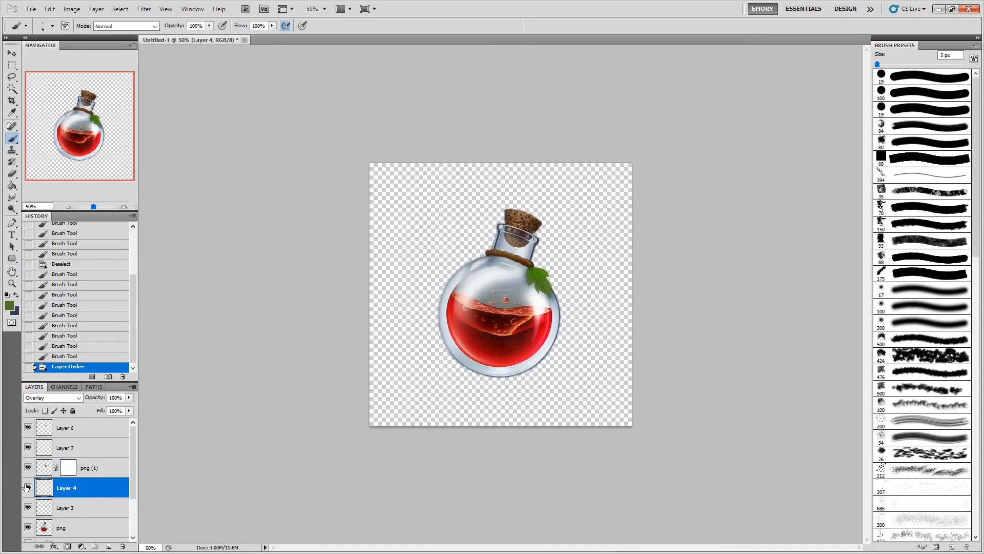
pyautogui.hotkey('ctrl', '-')
pyautogui.hotkey('ctrl', '0')
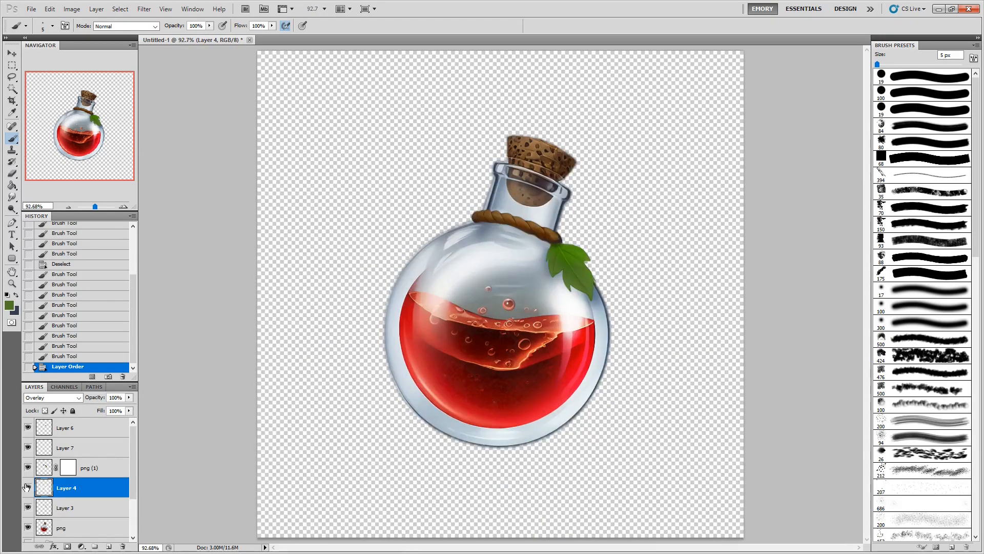